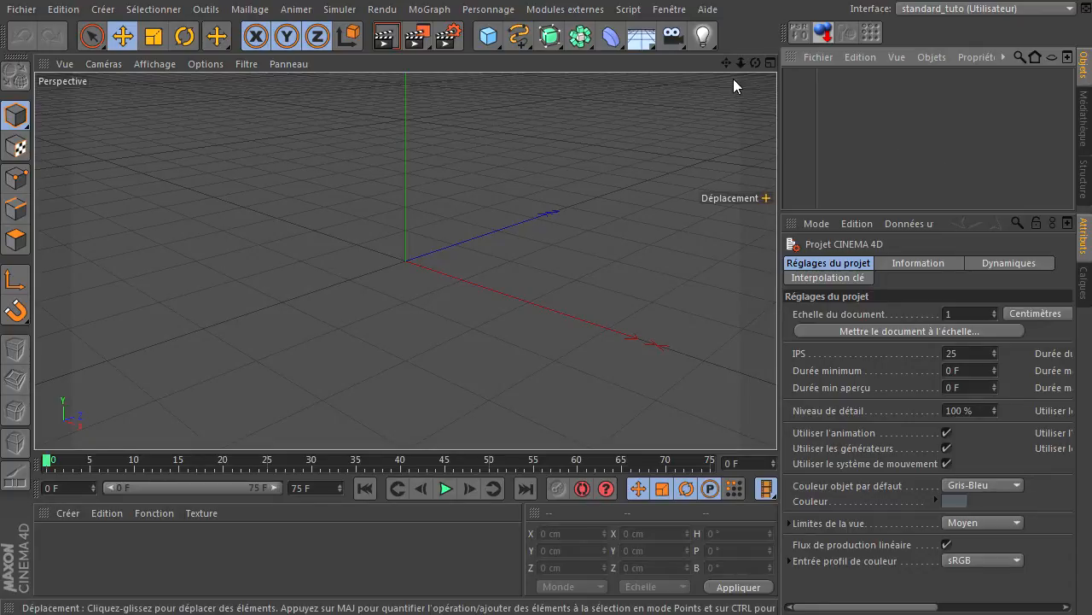
left_click_drag(725, 63, 776, 419)
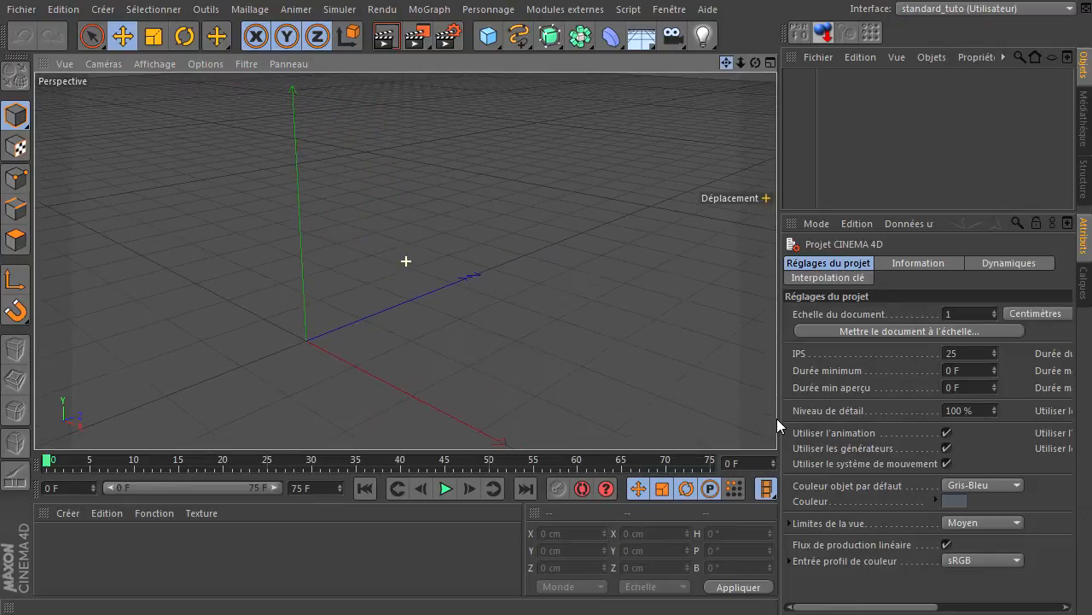
left_click_drag(740, 64, 777, 419)
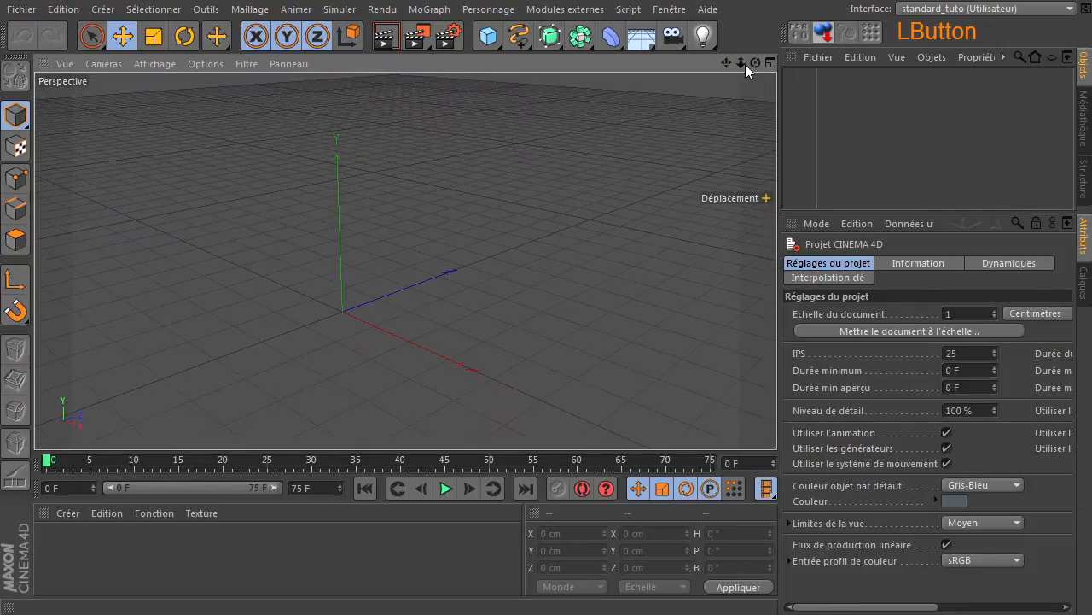
left_click_drag(756, 62, 777, 419)
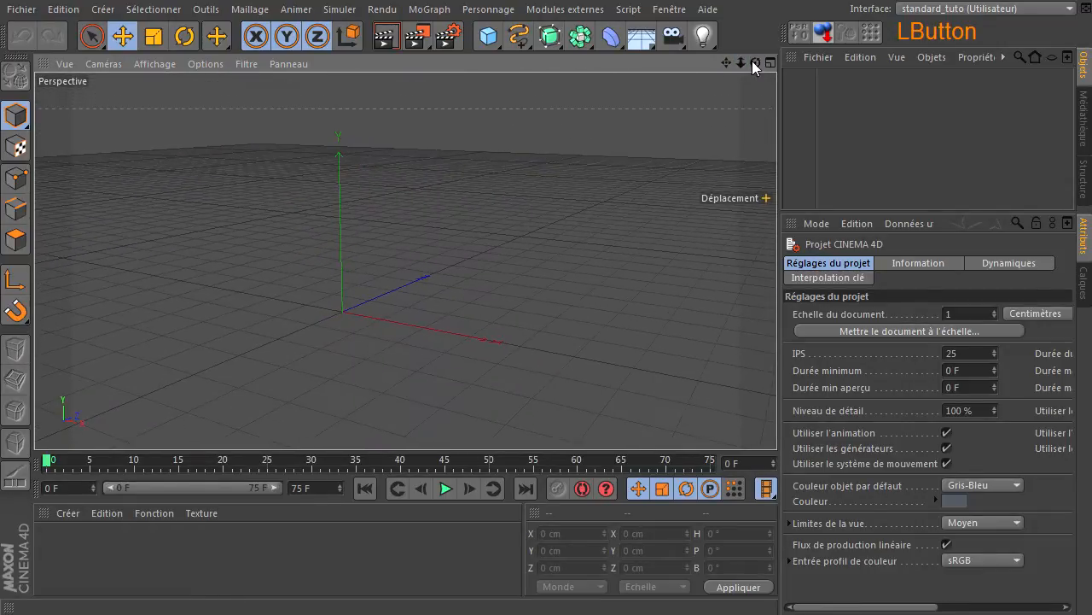
left_click(629, 259)
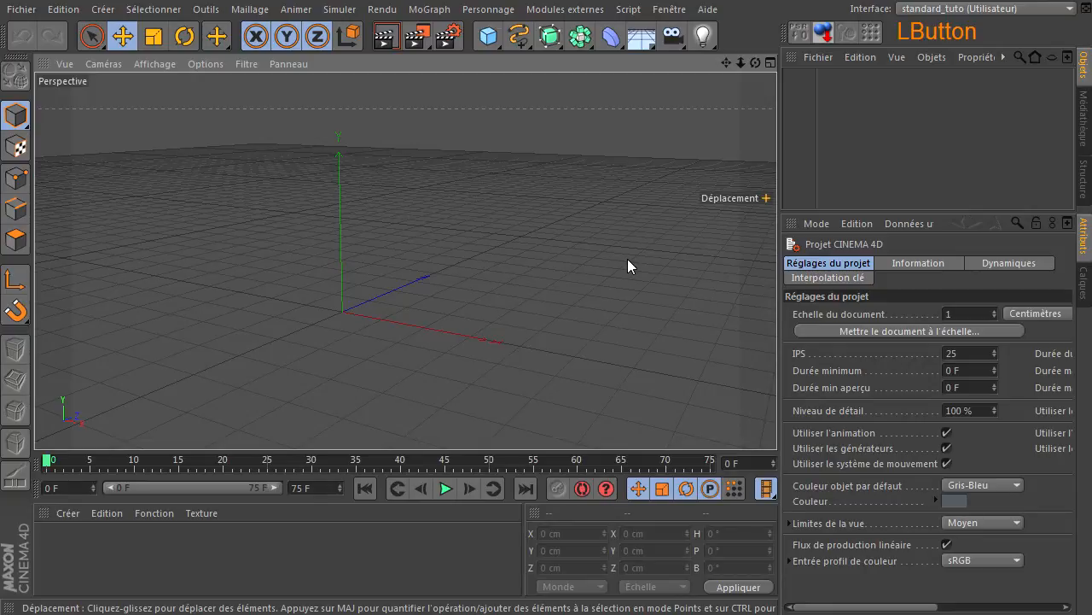
left_click(518, 35)
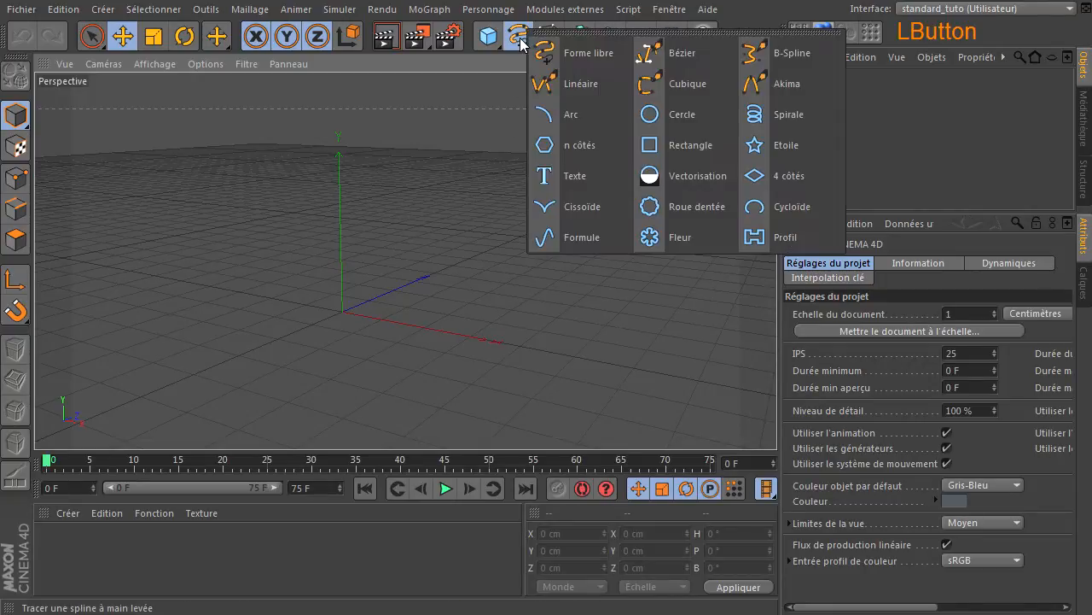
left_click(531, 317)
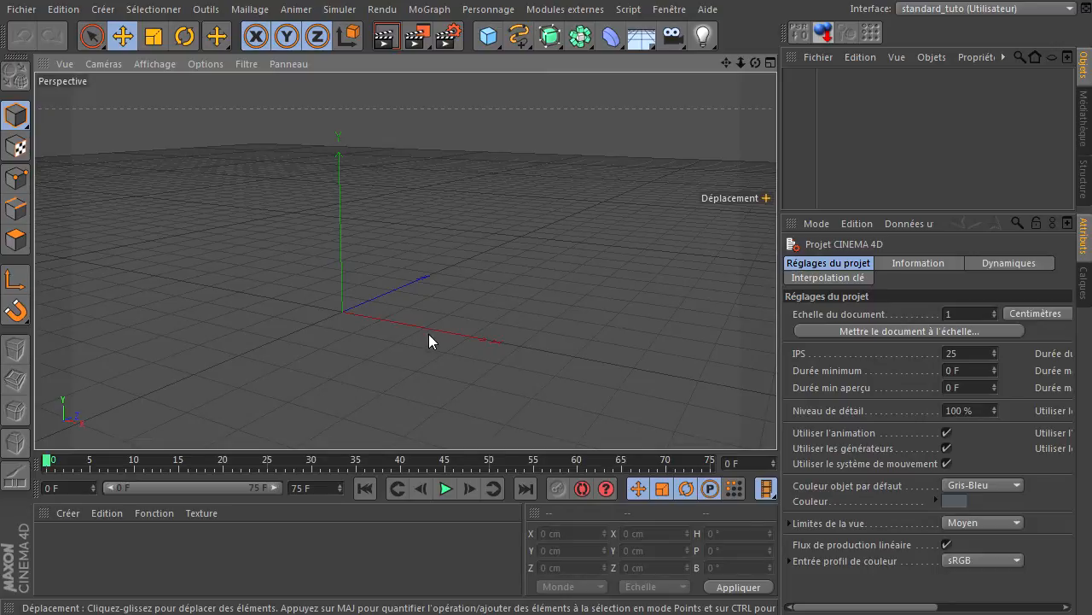
- Add a plane primitive at the origin and set its width and height segments to 1
left_click_drag(488, 36, 683, 86)
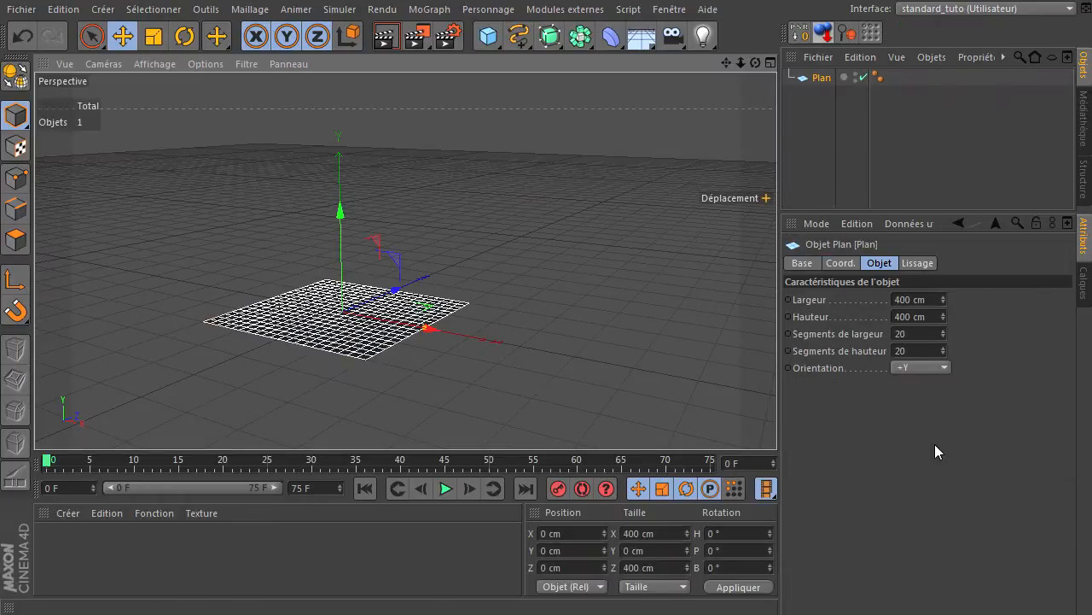
left_click(922, 339)
key("Tab")
type("1")
key("Return")
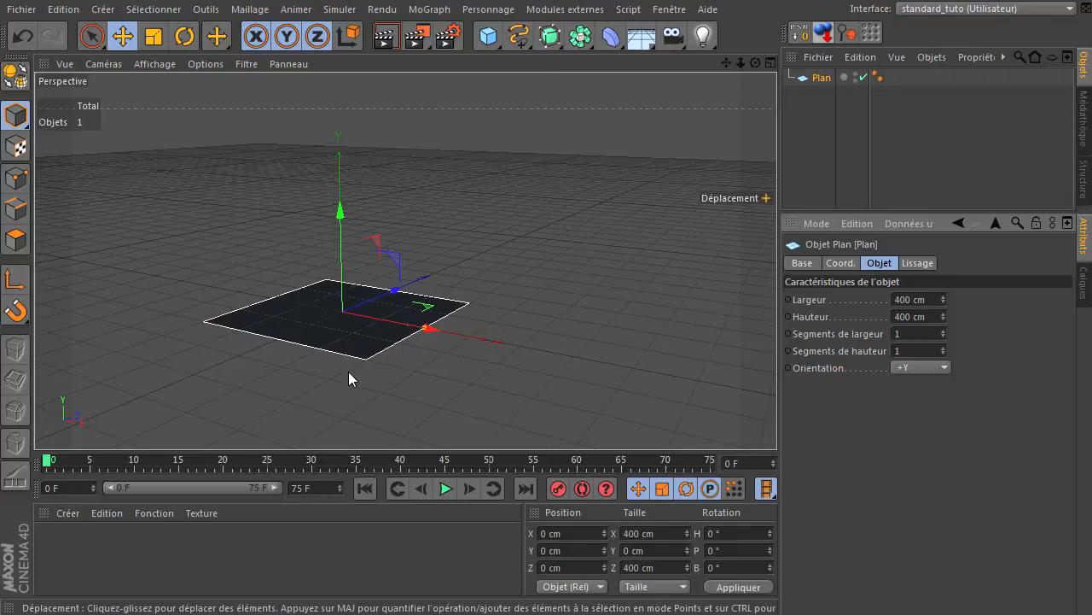
- Make the plane editable and select its edge on the positive X side in edge mode
left_click(16, 79)
left_click(15, 209)
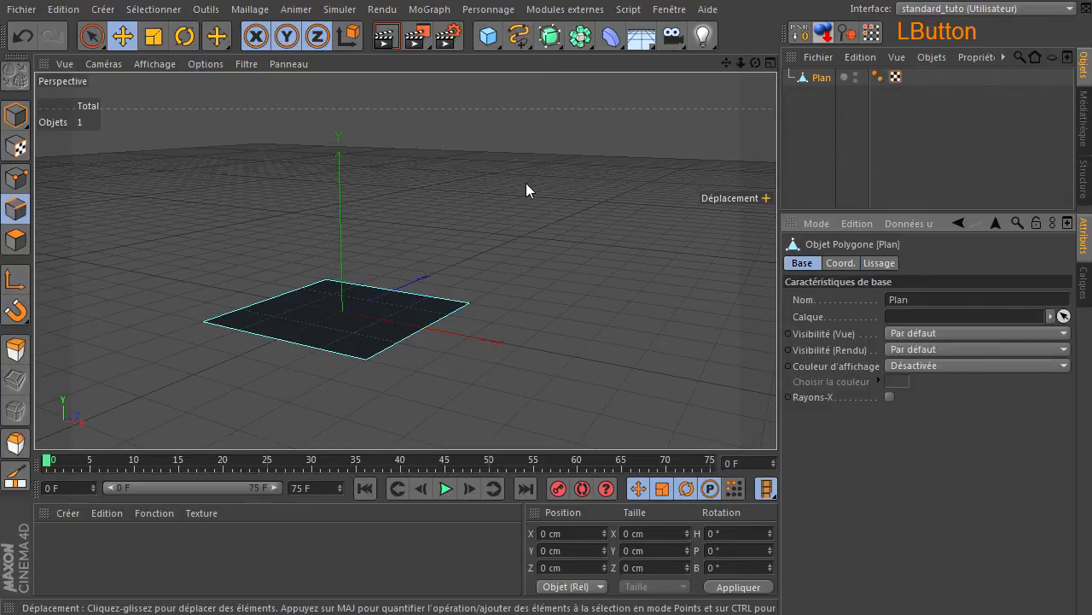
left_click_drag(756, 64, 775, 418)
left_click(438, 306)
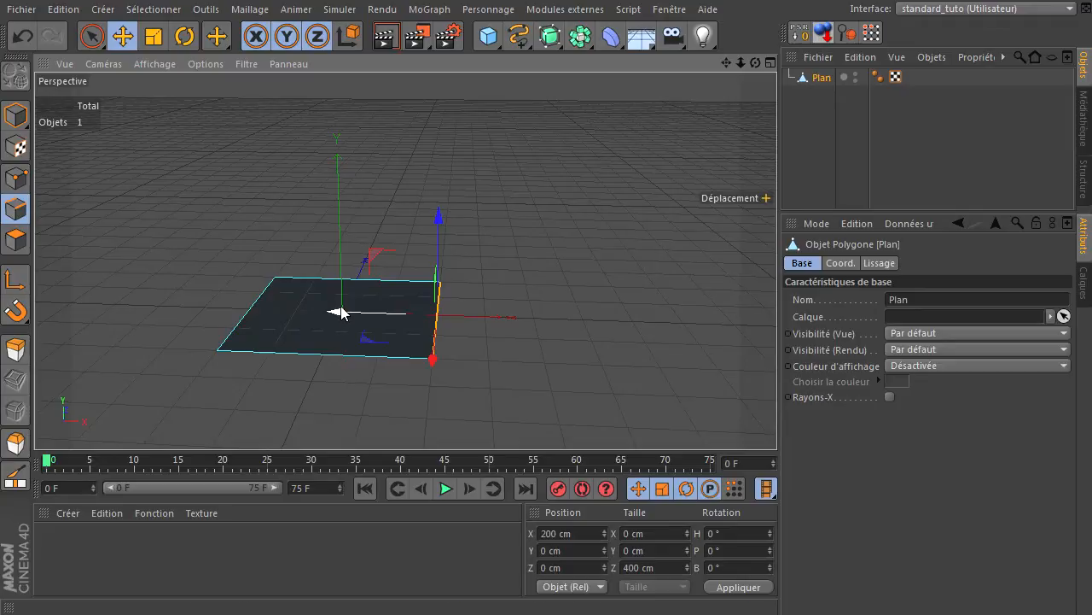
- Try extruding the selected edge out to about X 412 cm and moving it to about X 446 cm, undoing each attempt
left_click_drag(345, 317, 445, 352, "ctrl")
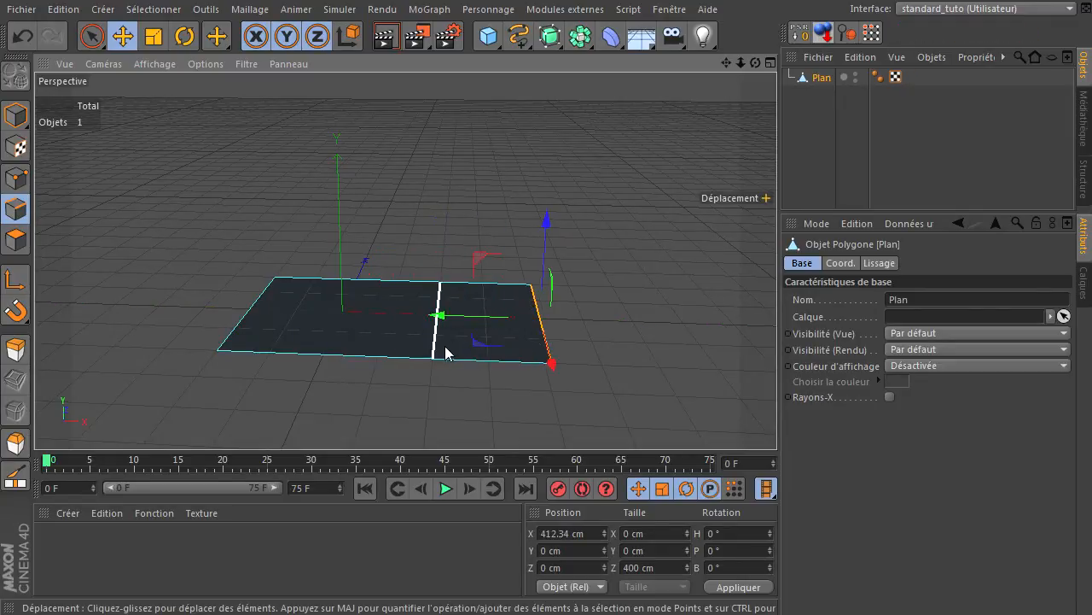
left_click(23, 36)
left_click_drag(332, 326, 419, 344)
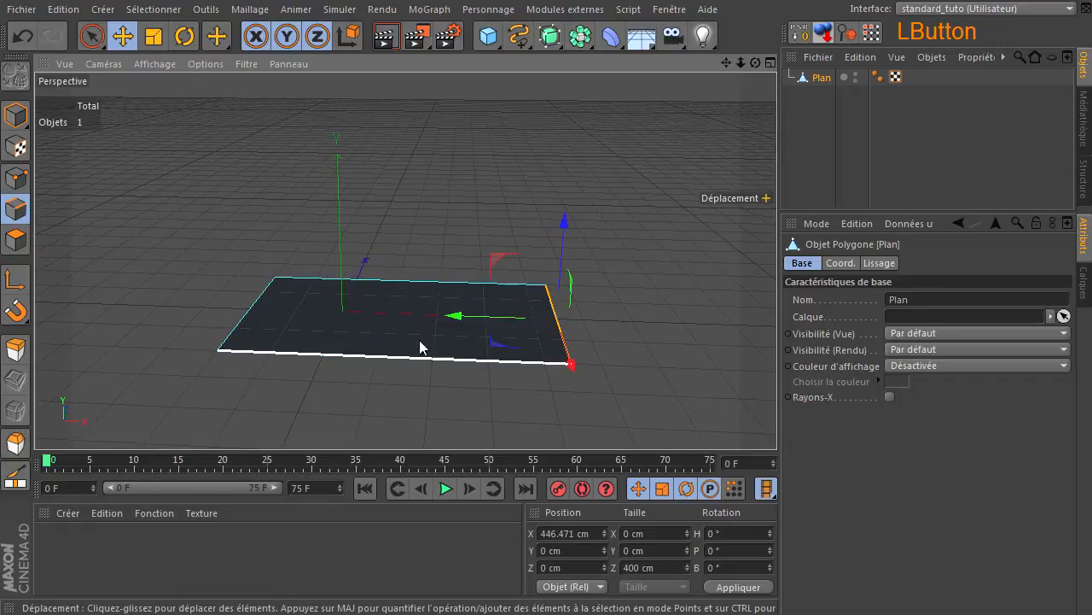
left_click(23, 36)
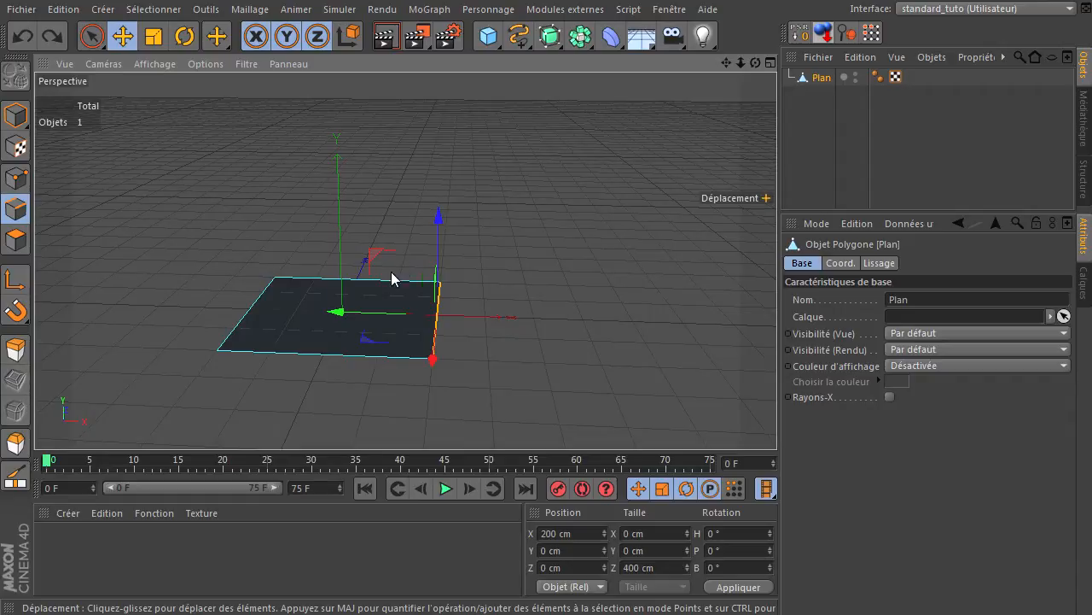
- Extrude the plane's selected edge repeatedly in a few long segments, curving upward into a coarse S-shaped strip, and deselect it
key("ctrl")
left_click_drag(373, 258, 411, 240, "ctrl")
left_click_drag(415, 285, 386, 269, "ctrl")
left_click_drag(444, 290, 401, 242, "ctrl")
left_click_drag(741, 62, 704, 63)
left_click_drag(371, 271, 339, 218, "ctrl")
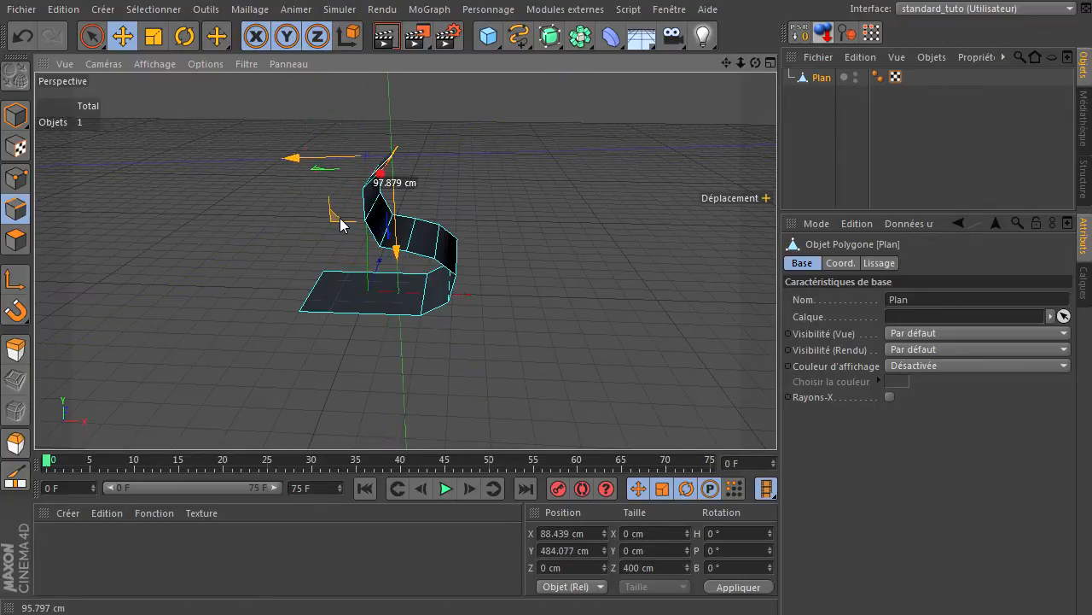
left_click_drag(309, 159, 338, 147, "ctrl")
left_click_drag(356, 93, 382, 120, "ctrl")
left_click(649, 162)
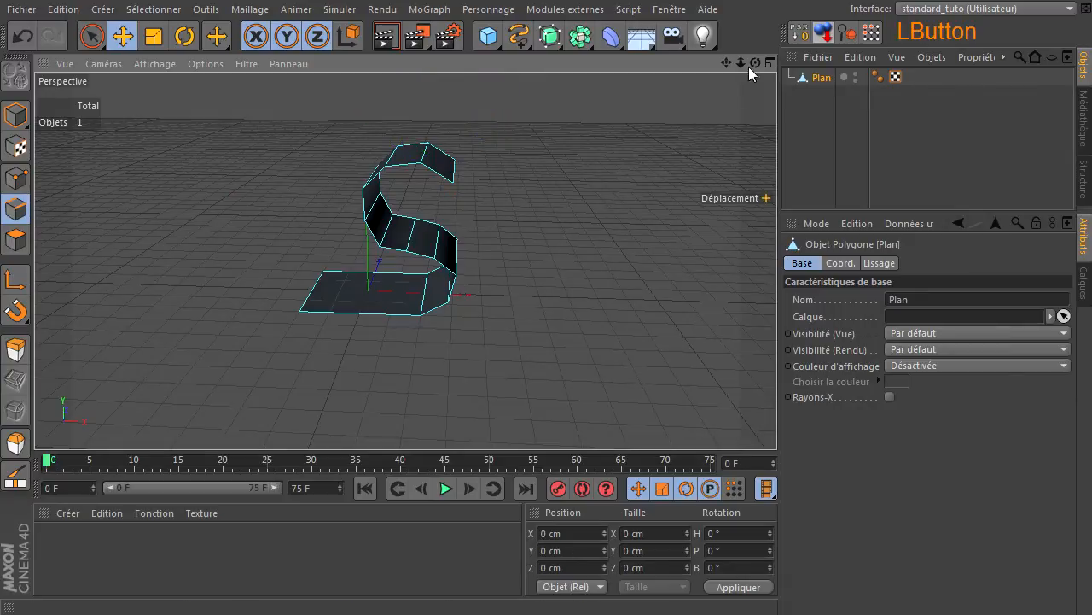
- Switch to model mode, move the S-shaped strip back along Z to about 905 cm, and deselect it
left_click_drag(756, 62, 777, 418)
scroll(547, 176, "up", 3)
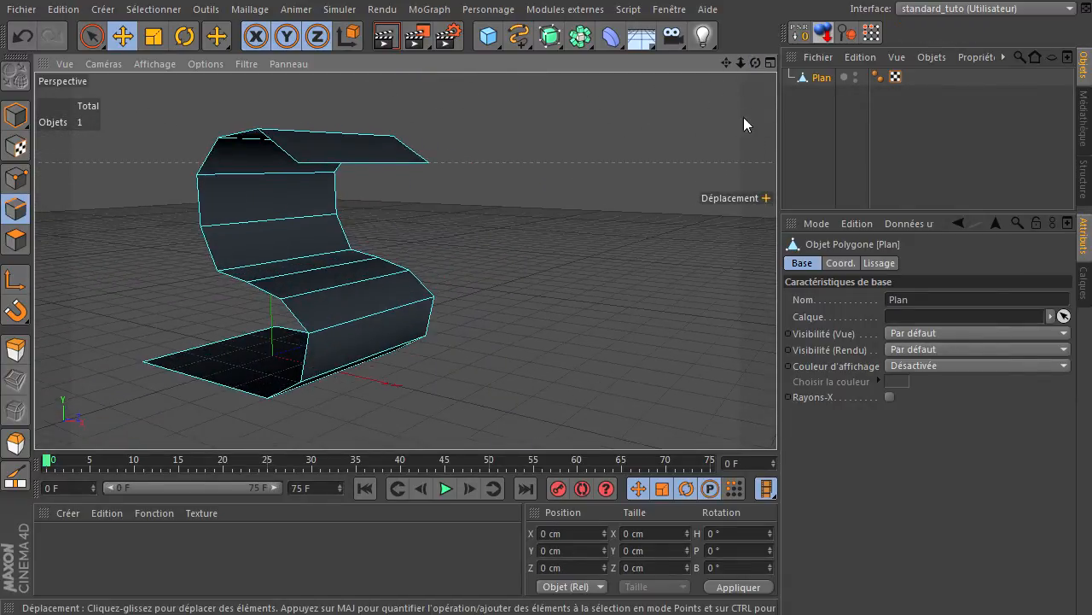
left_click_drag(755, 62, 776, 418)
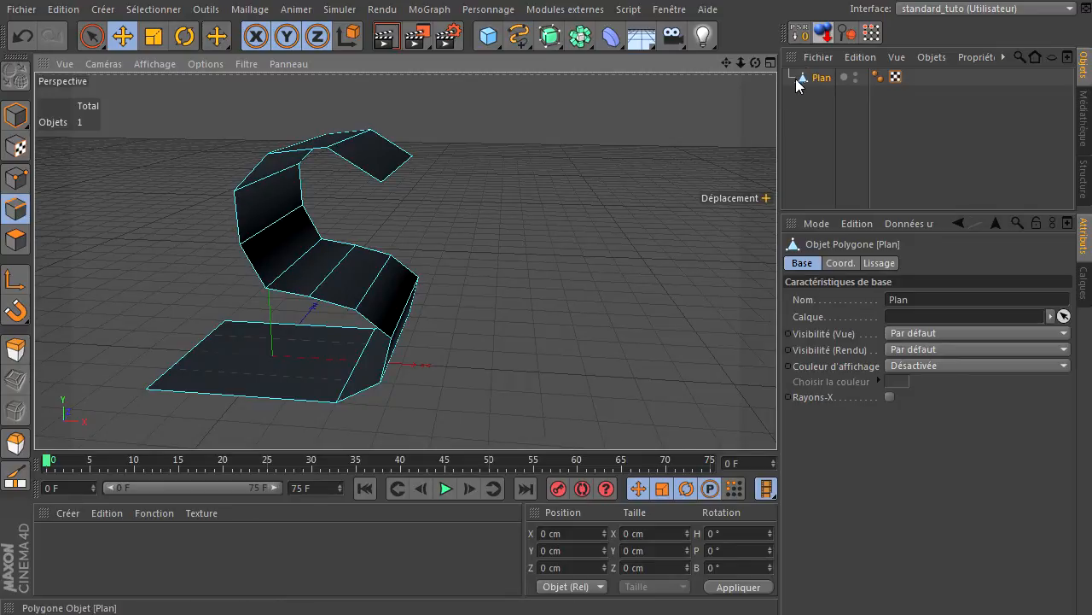
left_click(15, 115)
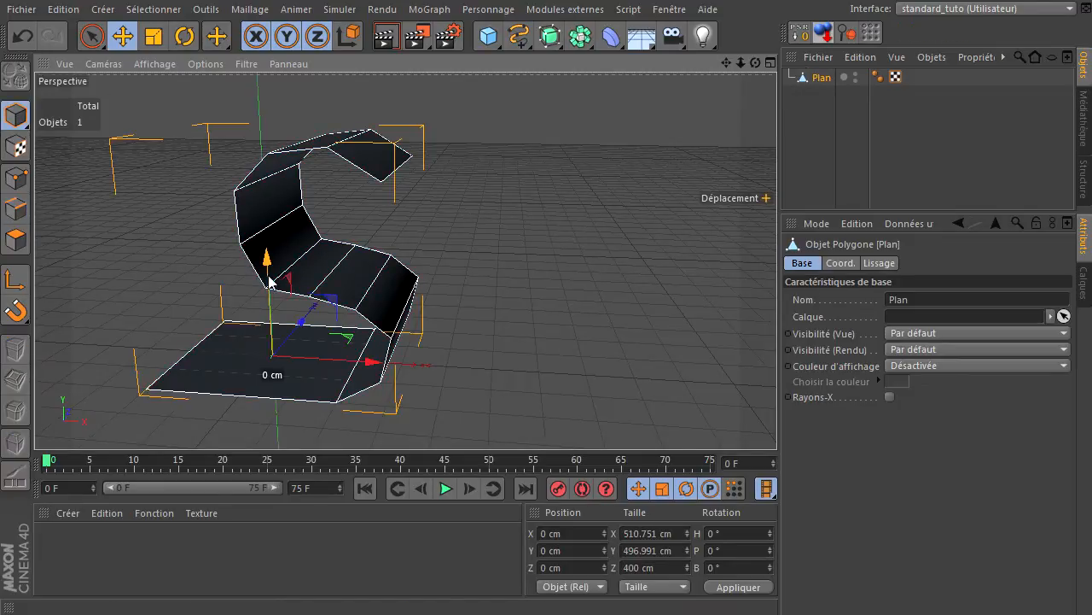
left_click_drag(303, 322, 392, 253)
left_click(551, 248)
- Add a second plane at the origin and set the viewport display to Gouraud shading with lines
left_click_drag(487, 36, 711, 87)
left_click(135, 65)
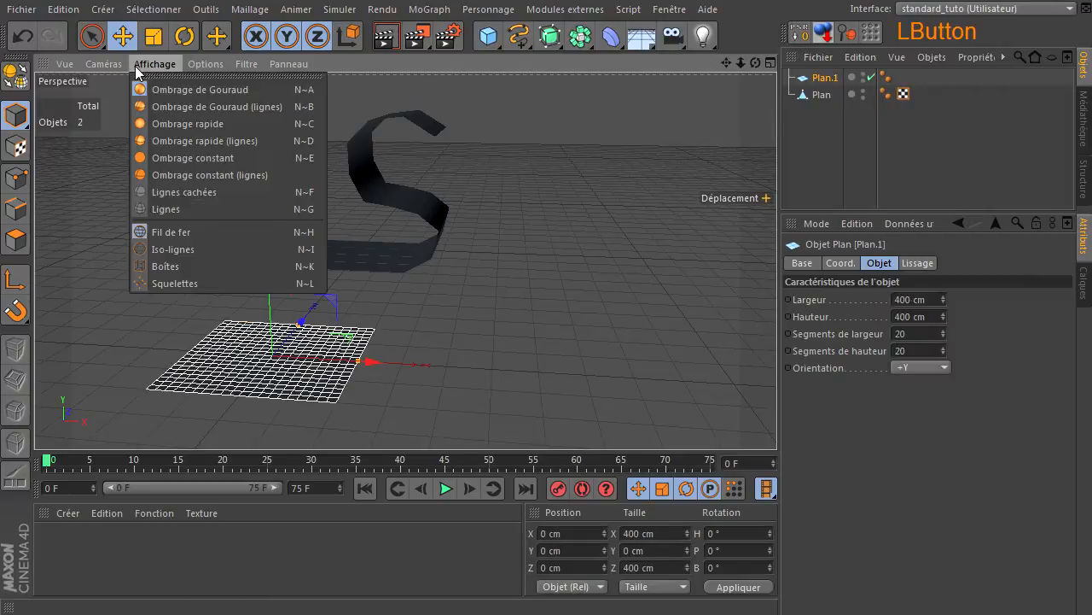
left_click(164, 106)
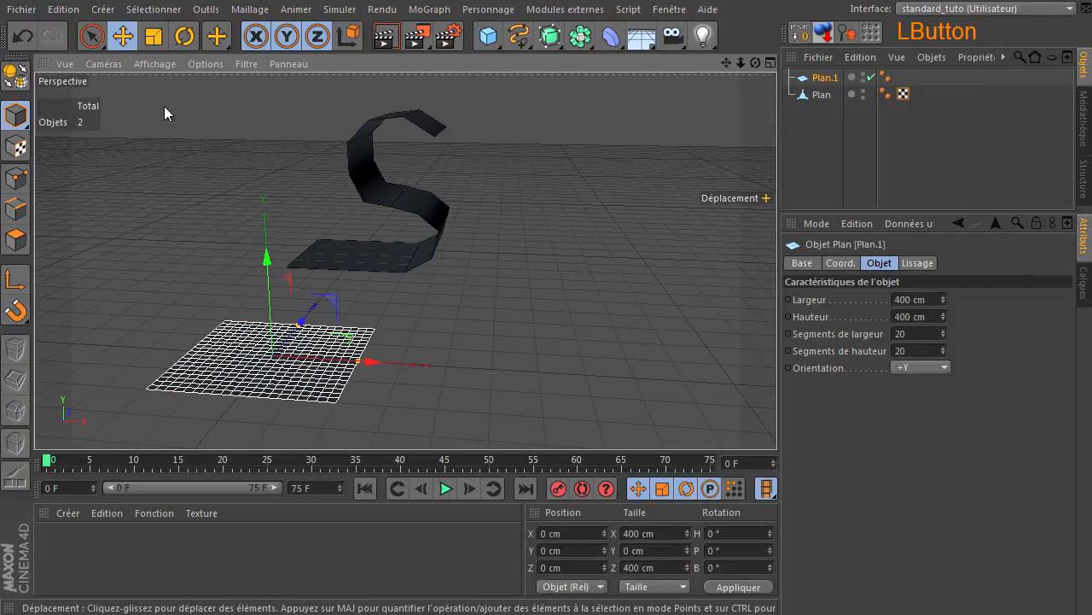
- Set the second plane's width and height segments to 1
left_click(906, 333)
type("1")
left_click(909, 353)
key("Return")
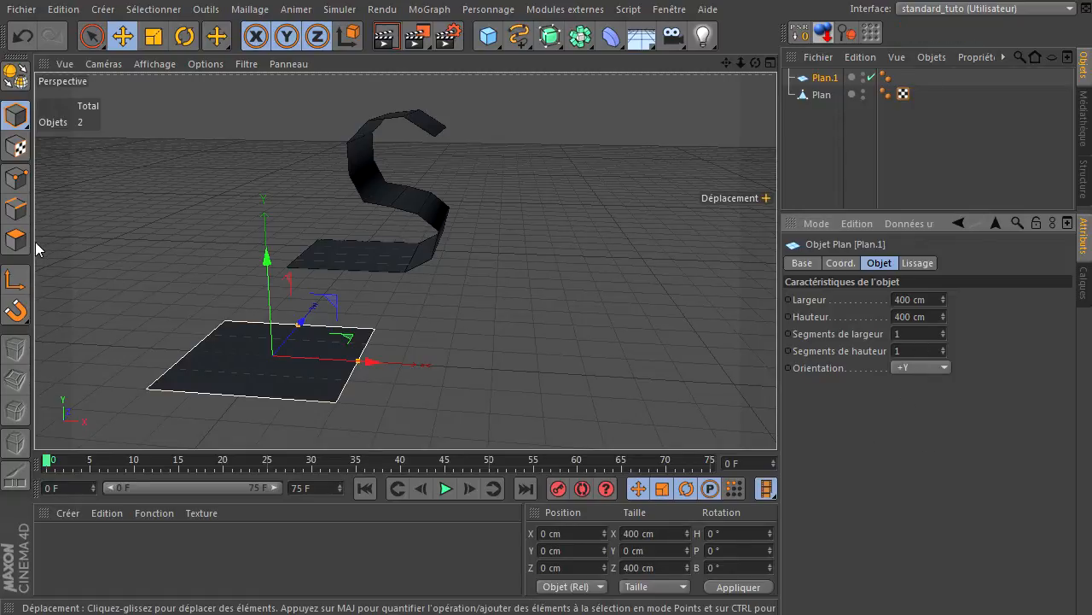
- Make the second plane editable and select its edge on the positive X side in edge mode
left_click(14, 86)
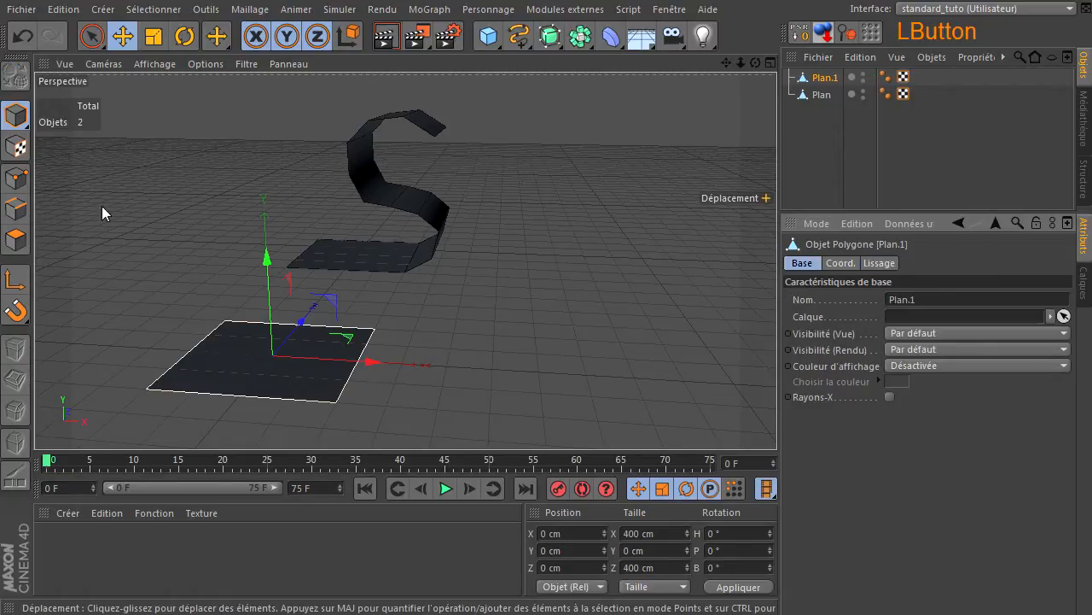
left_click(26, 210)
left_click(359, 363)
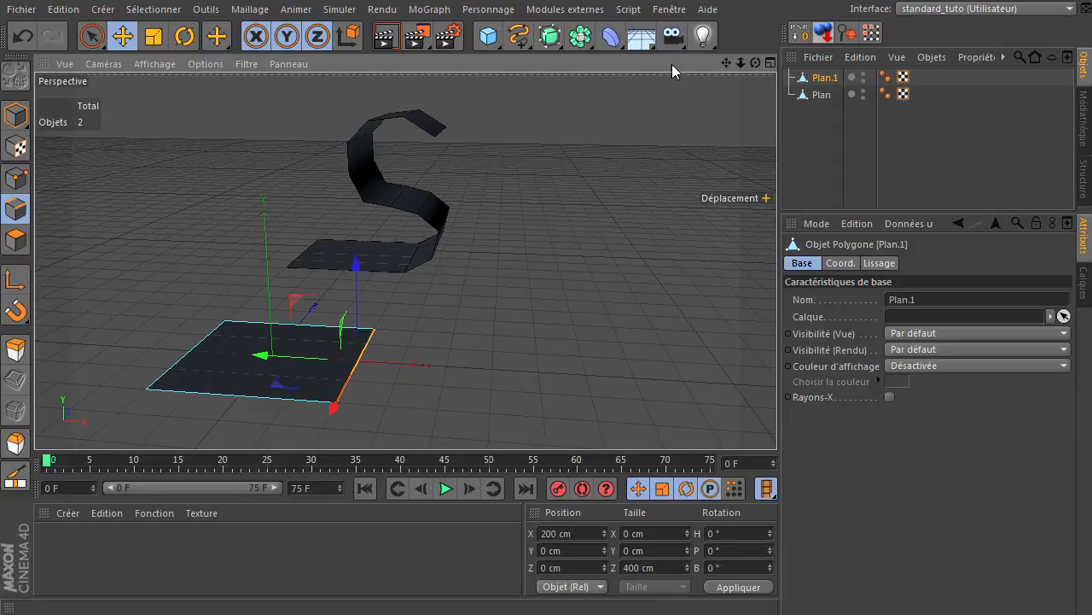
- Extrude the second plane's selected edge repeatedly in many short segments to form a smoother S-shaped strip, and deselect it
left_click_drag(726, 63, 608, 203)
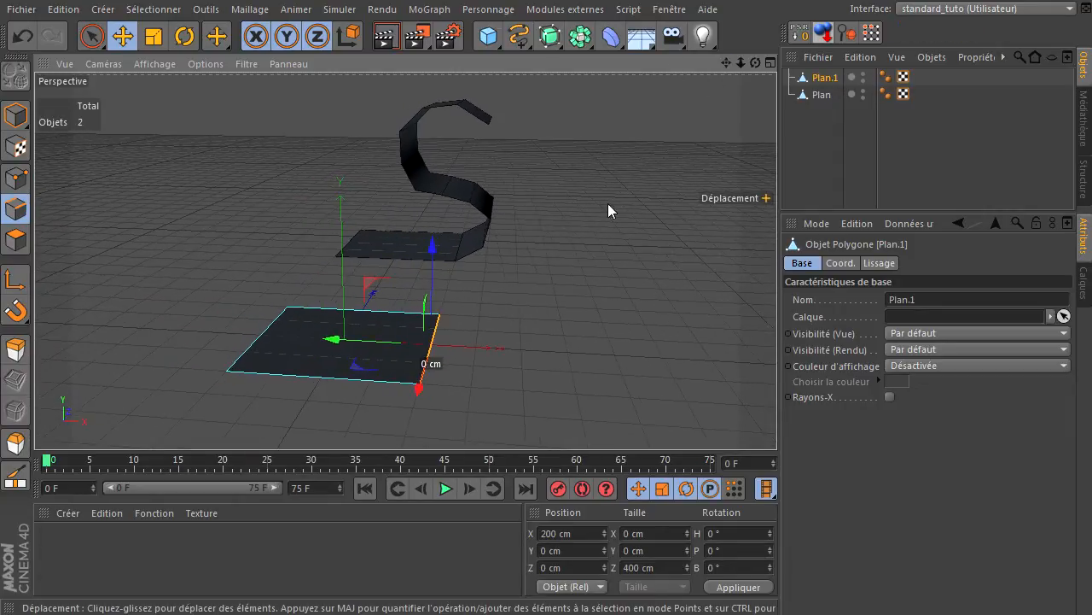
scroll(449, 375, "up", 3)
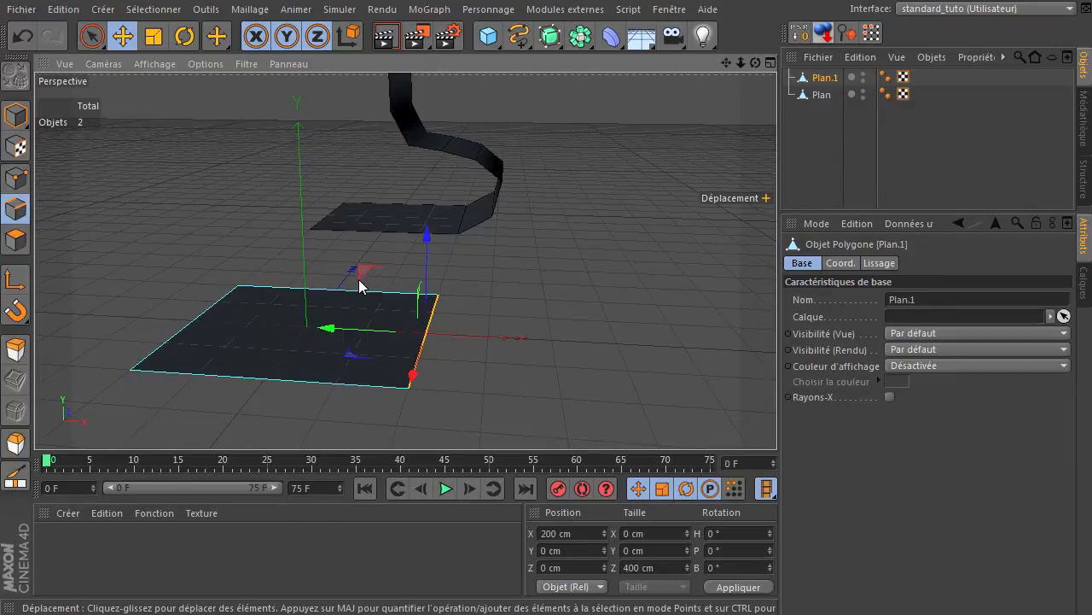
left_click_drag(365, 275, 403, 165, "ctrl")
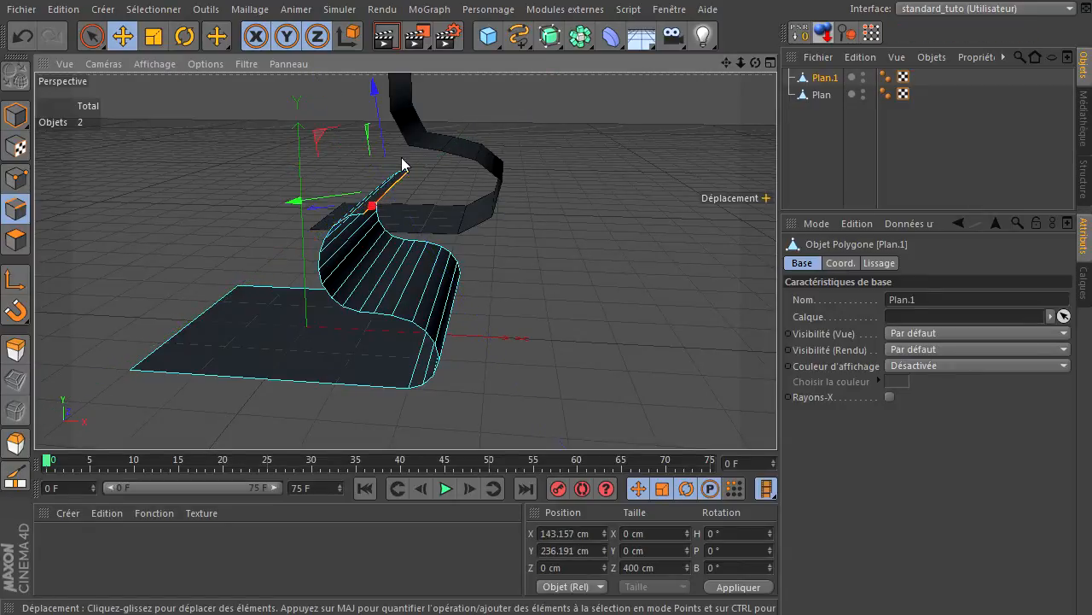
left_click_drag(756, 62, 772, 410)
left_click_drag(329, 139, 388, 128, "ctrl")
left_click(608, 194)
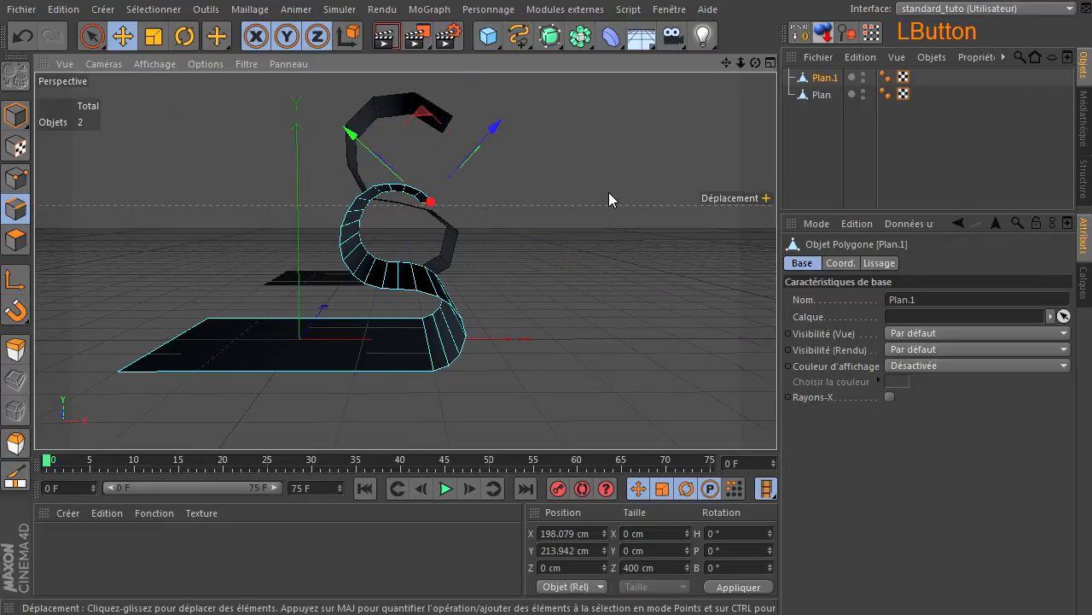
- Select the coarse S-shaped strip as a whole object in model mode with the selection brush
left_click_drag(756, 63, 777, 419)
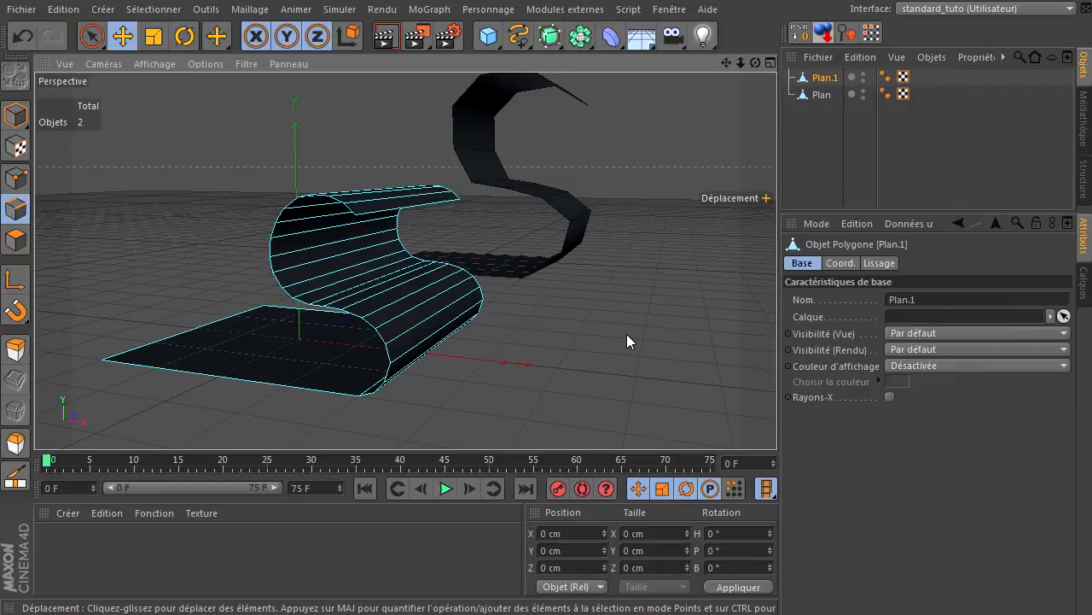
left_click_drag(741, 62, 687, 44)
left_click_drag(778, 419, 776, 420)
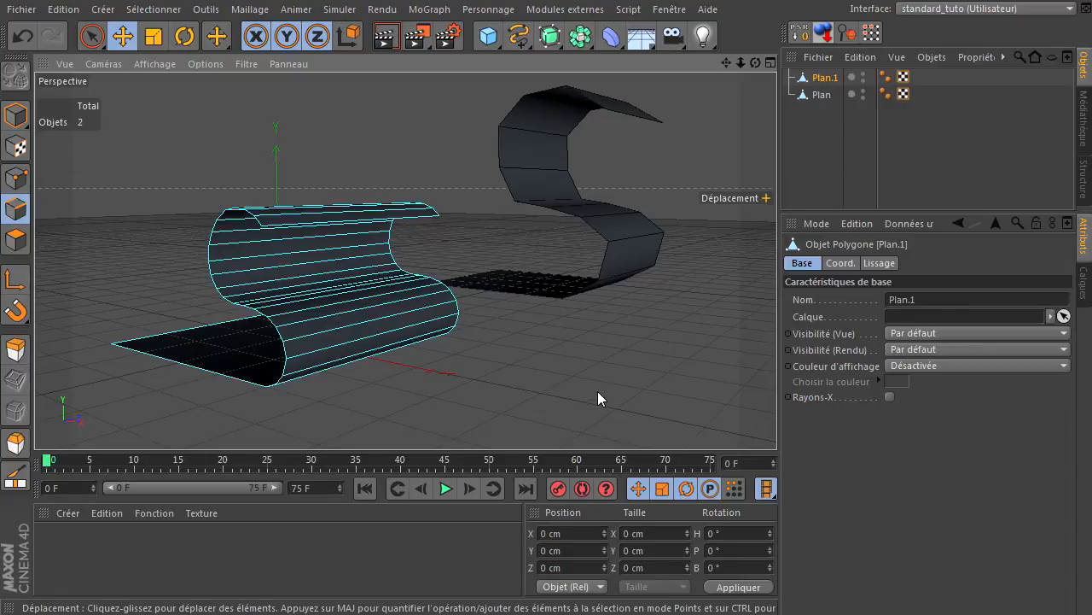
left_click(91, 36)
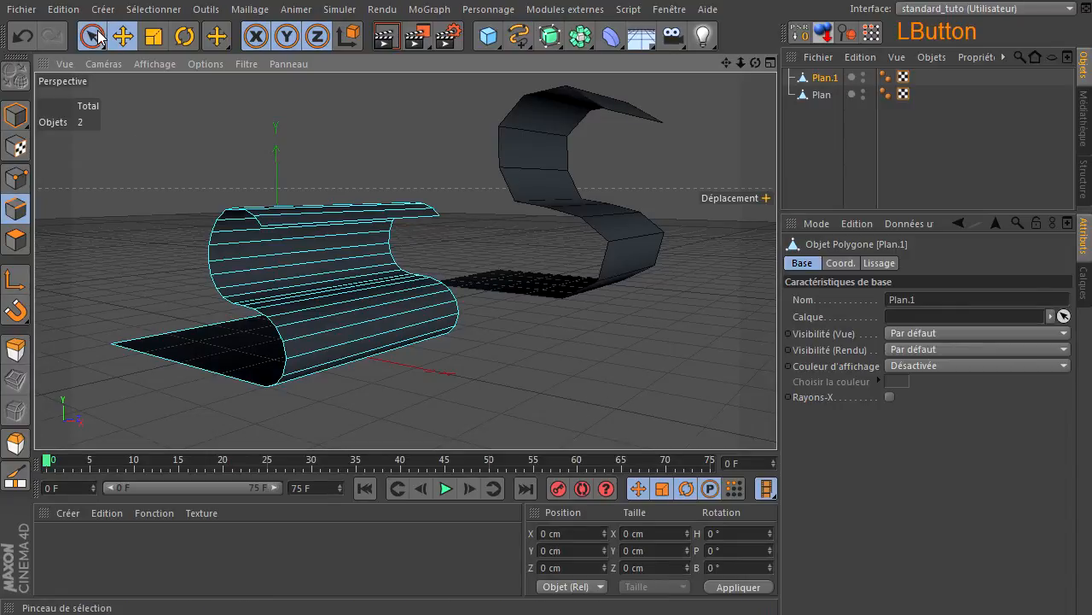
left_click(16, 114)
left_click(634, 260)
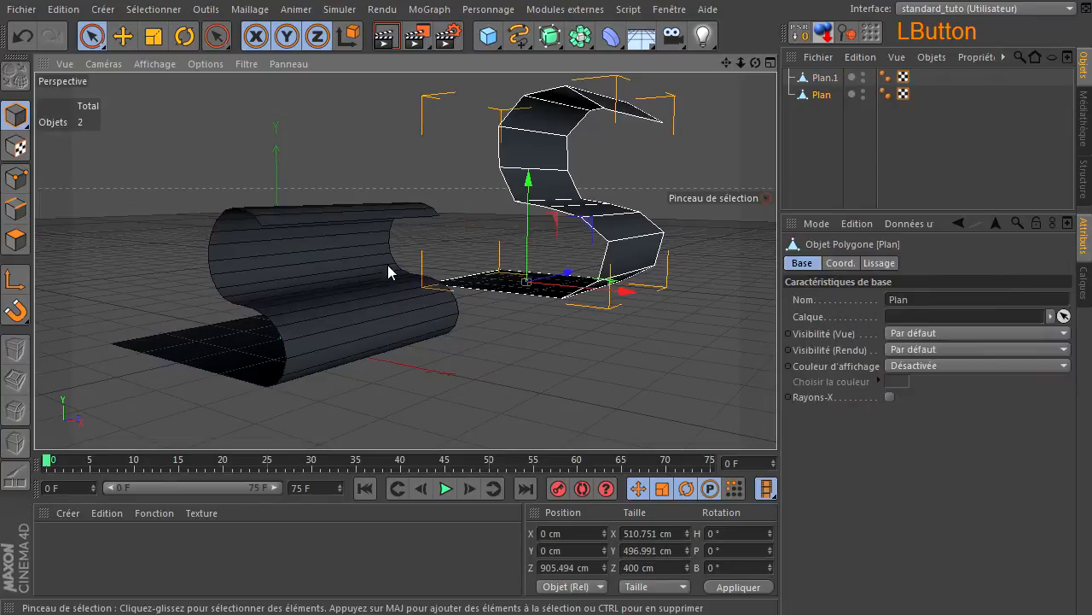
- Add a Hyper NURBS object and nest the coarse S-shaped strip under it to smooth it, leaving nothing selected
left_click_drag(755, 63, 782, 418)
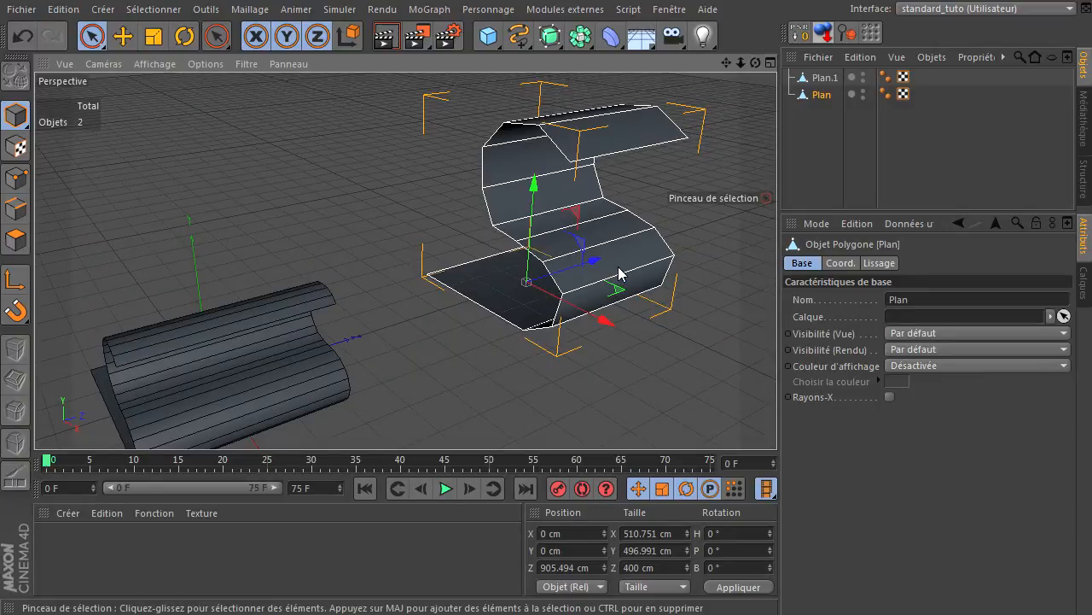
left_click_drag(550, 36, 641, 56)
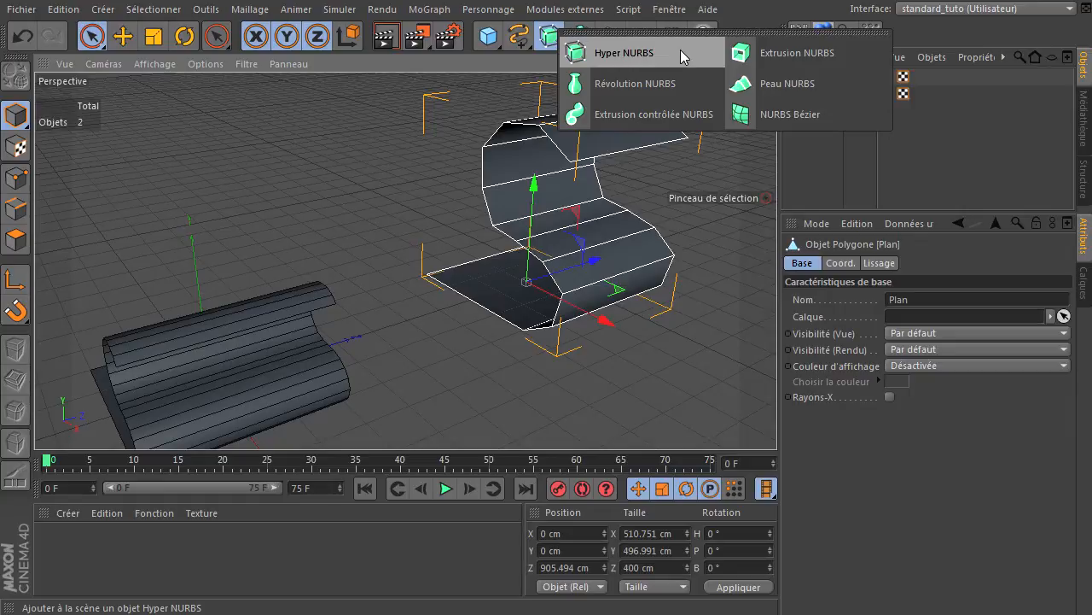
left_click(681, 53)
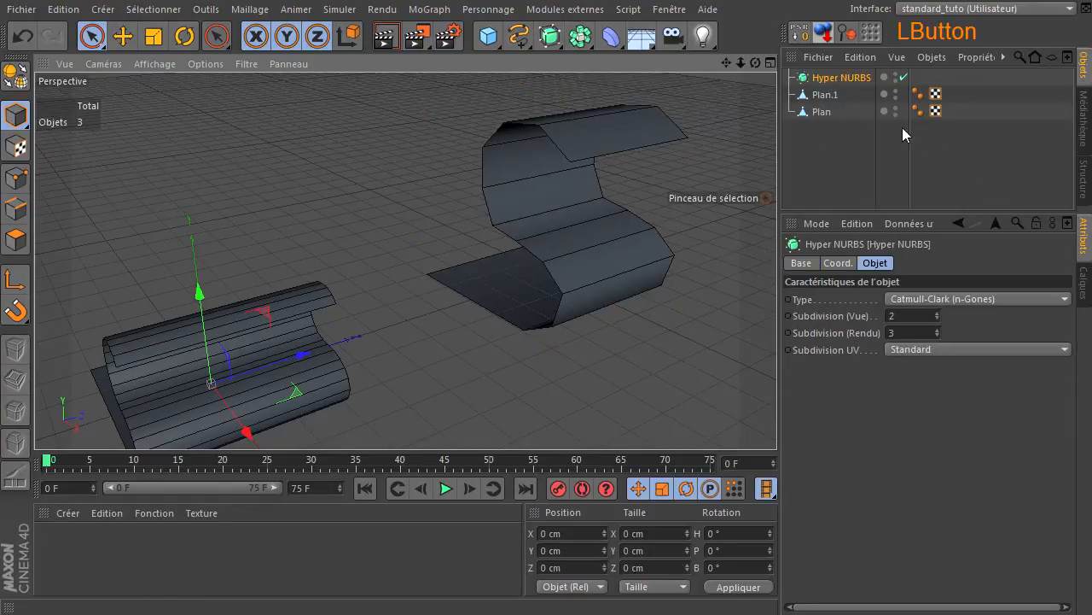
left_click(822, 114)
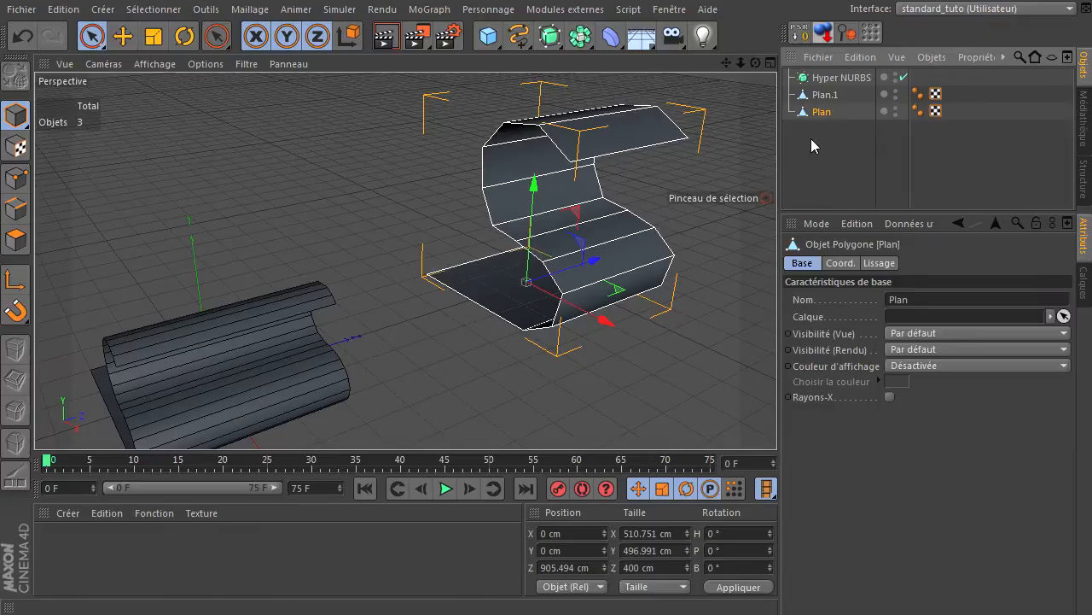
left_click_drag(819, 113, 857, 86)
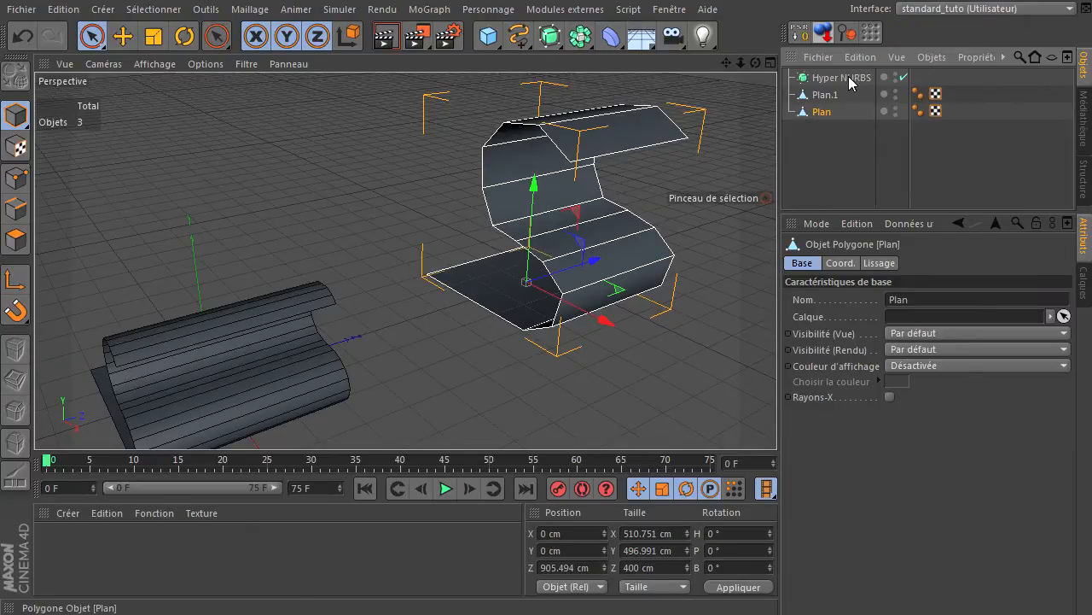
left_click(831, 179)
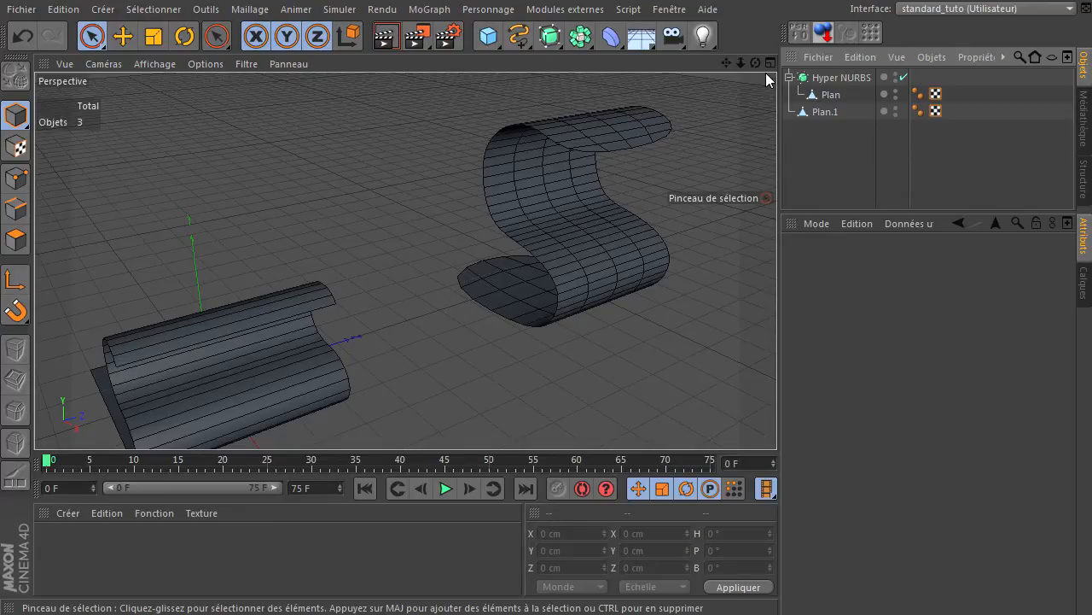
mouse_move(756, 63)
left_mouse_down()
mouse_move(777, 419)
mouse_move(517, 145)
left_mouse_up()
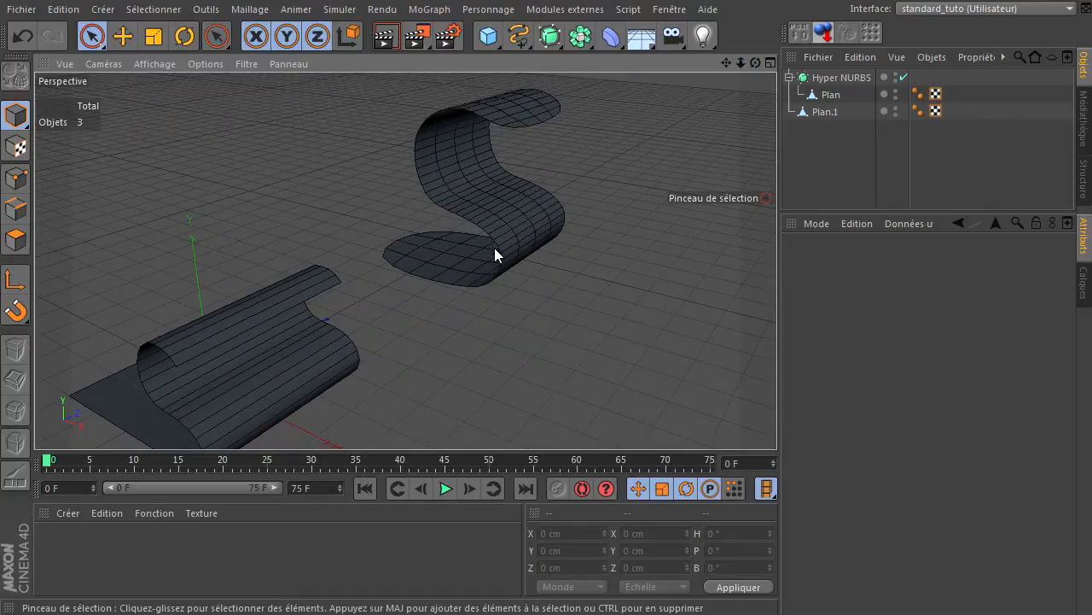
- Select both strips in edge mode to compare the smoothed strip's original cage with its subdivided mesh, and deselect them
left_click(15, 209)
left_click_drag(811, 156, 832, 97)
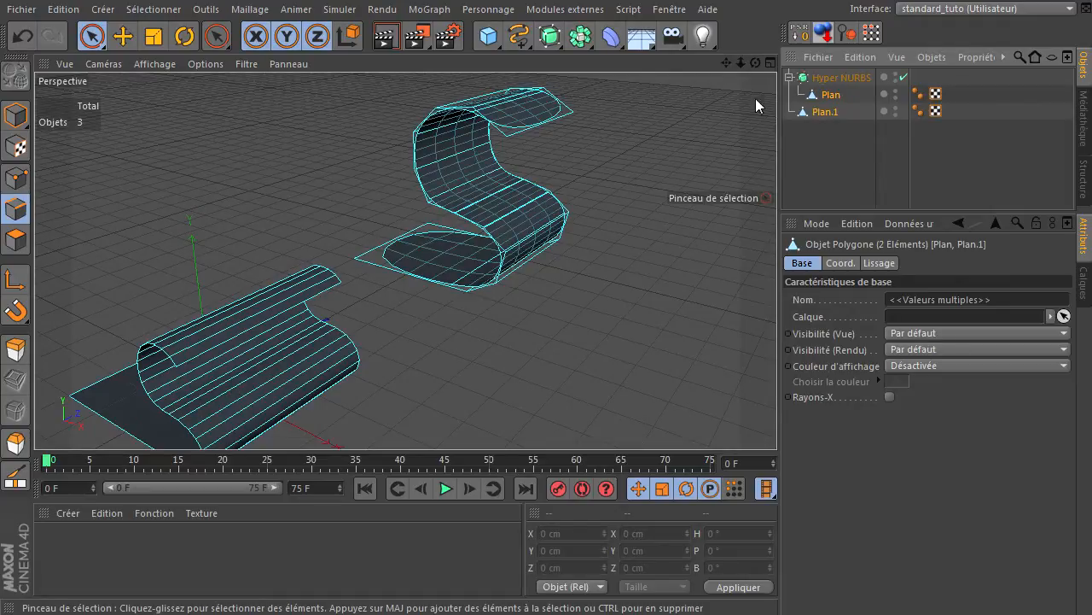
mouse_move(756, 63)
left_mouse_down()
mouse_move(780, 421)
mouse_move(762, 78)
left_mouse_up()
left_click(413, 241)
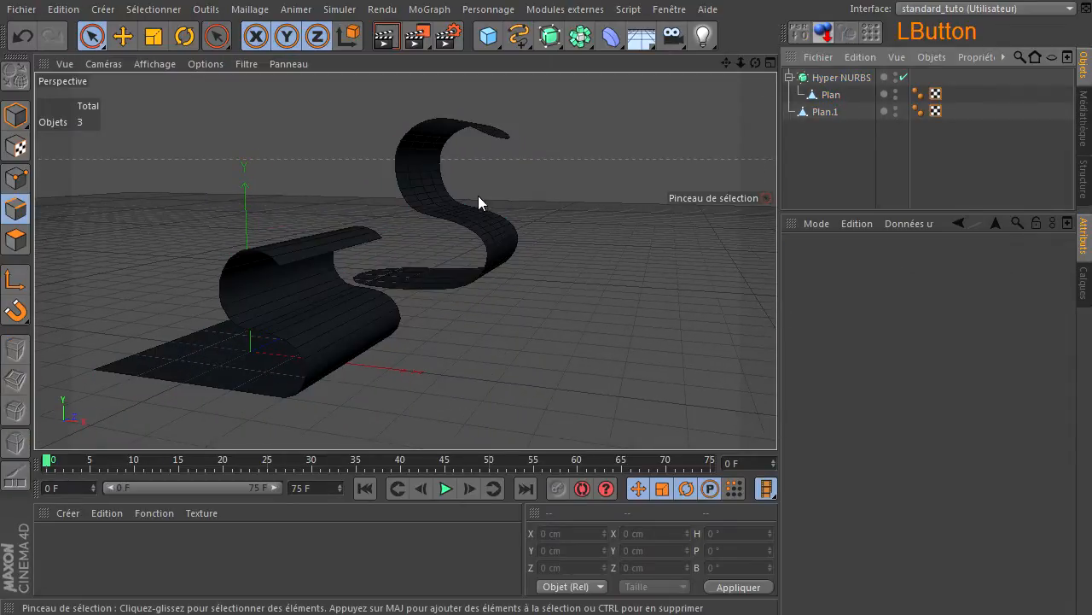
mouse_move(756, 63)
left_mouse_down()
mouse_move(777, 418)
mouse_move(711, 111)
left_mouse_up()
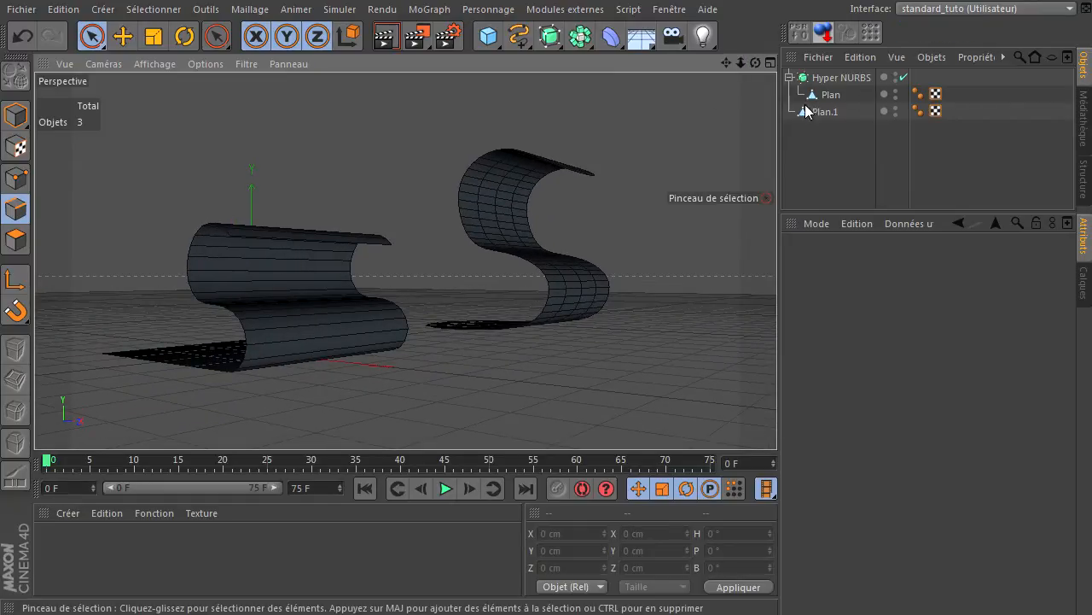
- Disable the Hyper NURBS and compare the coarse strip's angular profile up close with the dense strip's
left_click(904, 77)
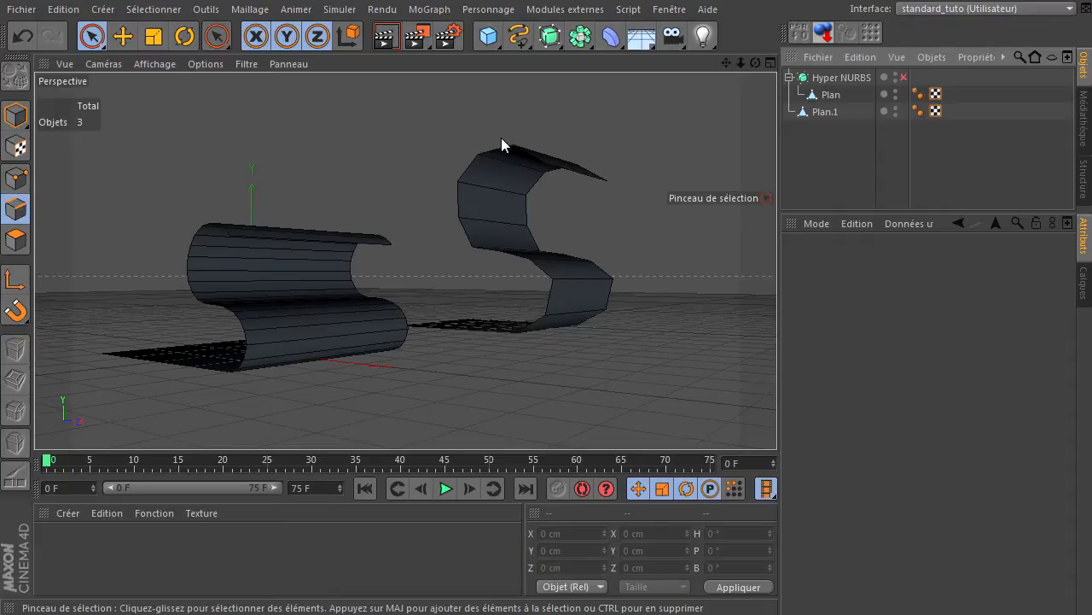
left_click_drag(756, 63, 777, 418)
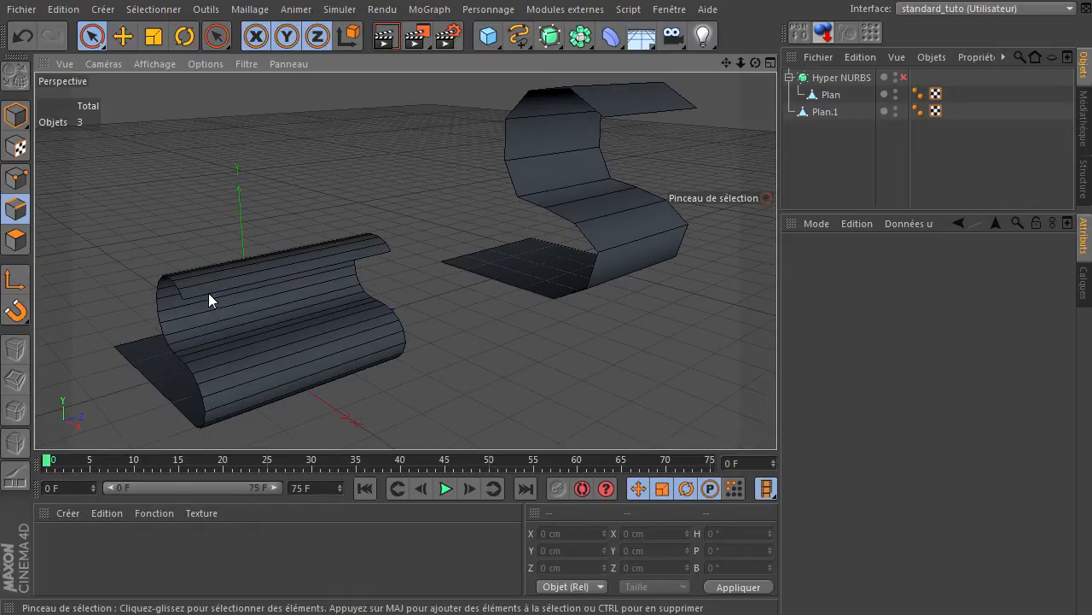
left_click_drag(727, 62, 308, 283)
left_click_drag(756, 62, 777, 419)
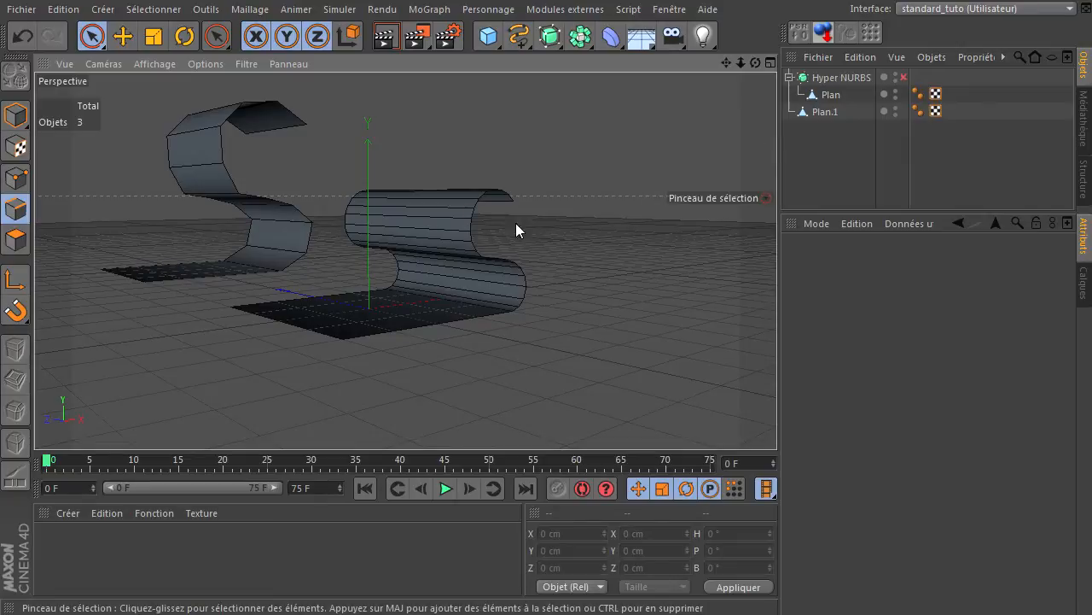
scroll(497, 227, "up", 10)
scroll(497, 227, "up", 3)
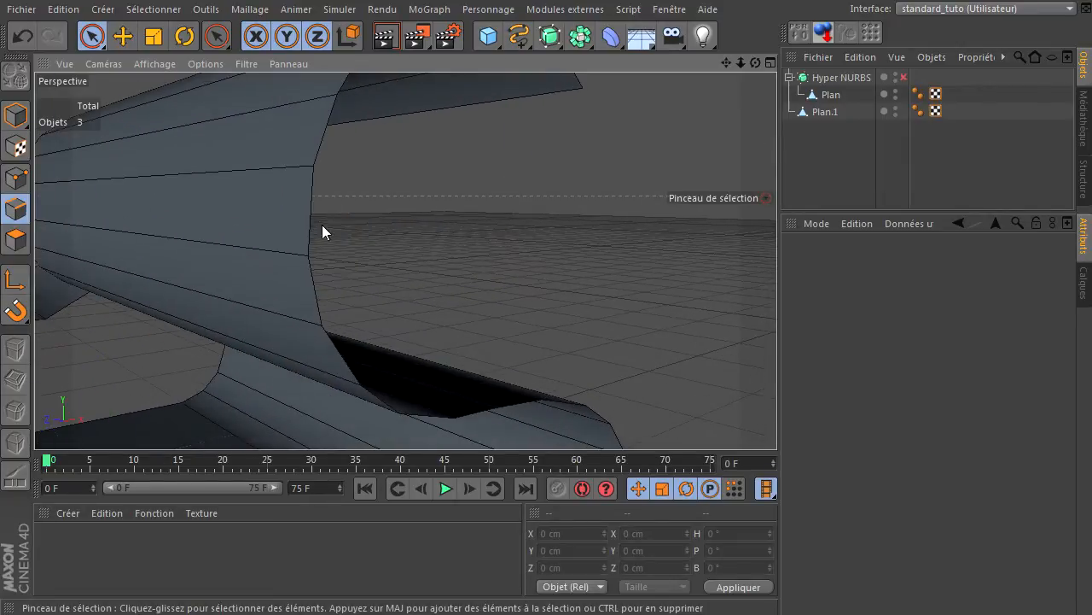
left_click_drag(727, 63, 776, 419)
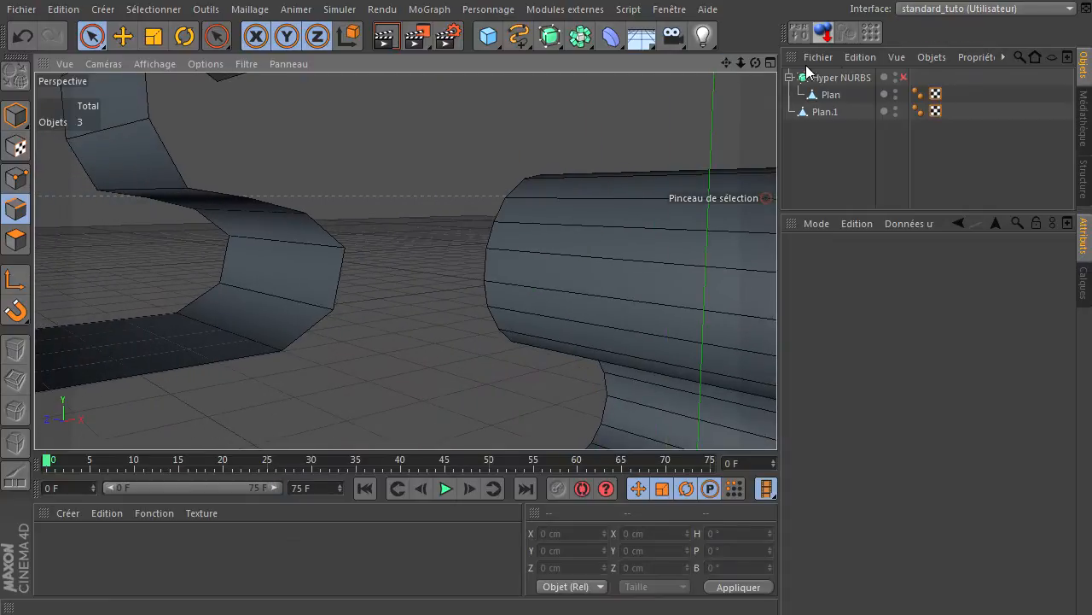
- Re-enable the Hyper NURBS and examine the curvature along the smoothed strip's border up close
left_click(904, 77)
scroll(305, 257, "up", 3)
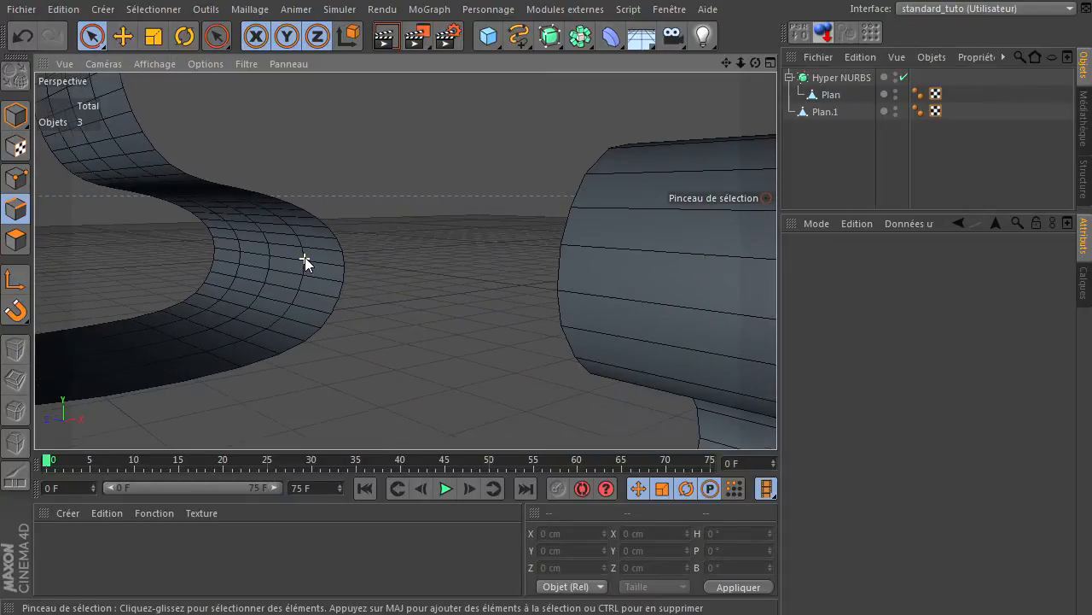
left_click_drag(347, 301, 345, 299)
mouse_move(727, 62)
left_mouse_down()
mouse_move(778, 427)
mouse_move(471, 134)
left_mouse_up()
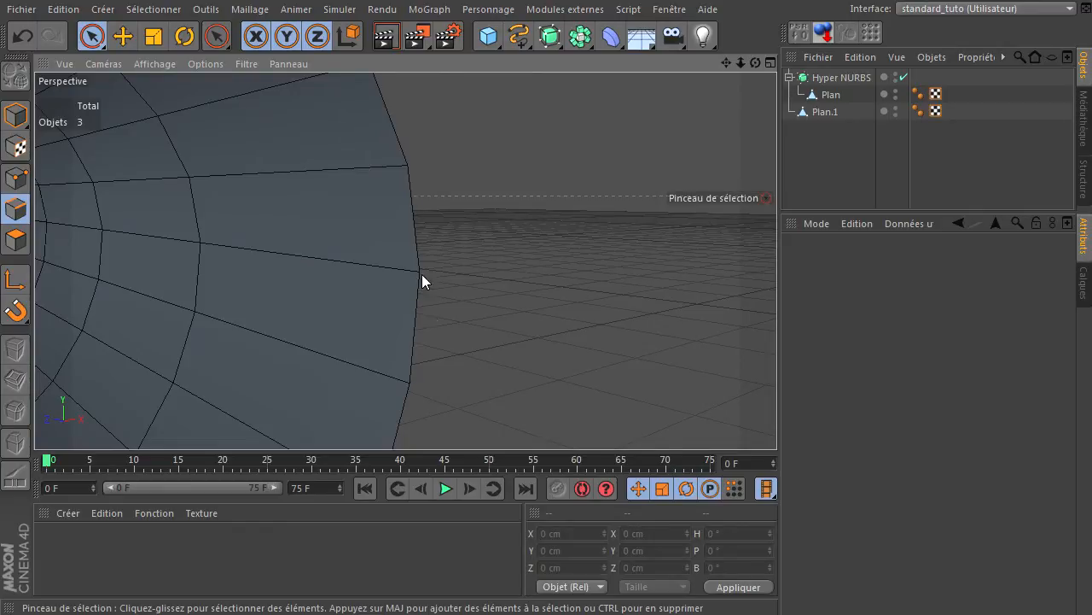
scroll(420, 276, "down", 8)
scroll(420, 276, "down", 2)
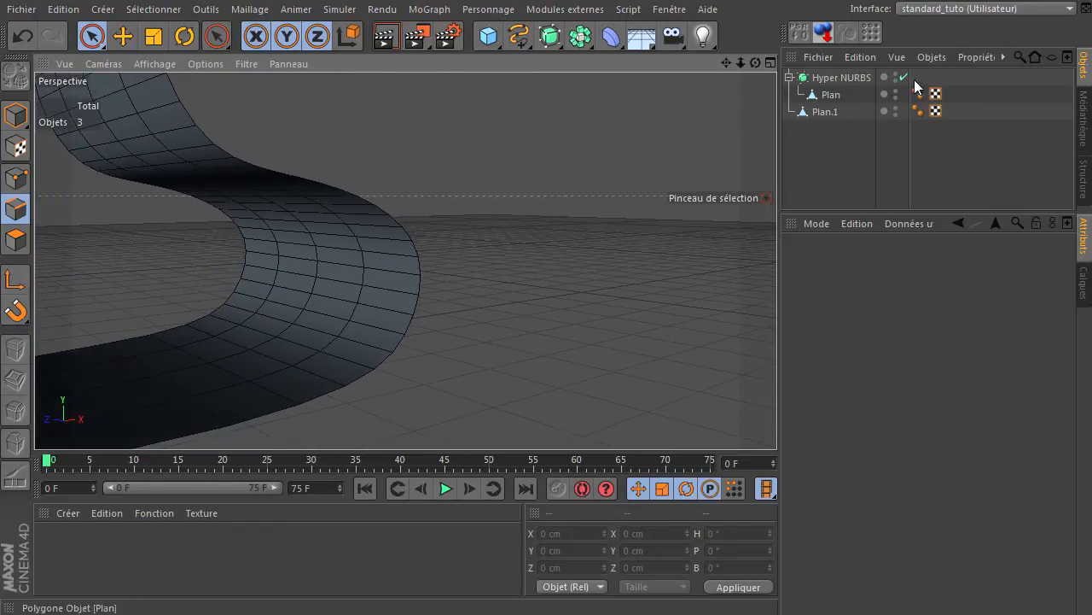
- Delete the Hyper NURBS with its nested strip and the dense strip to empty the scene
left_click_drag(740, 62, 777, 418)
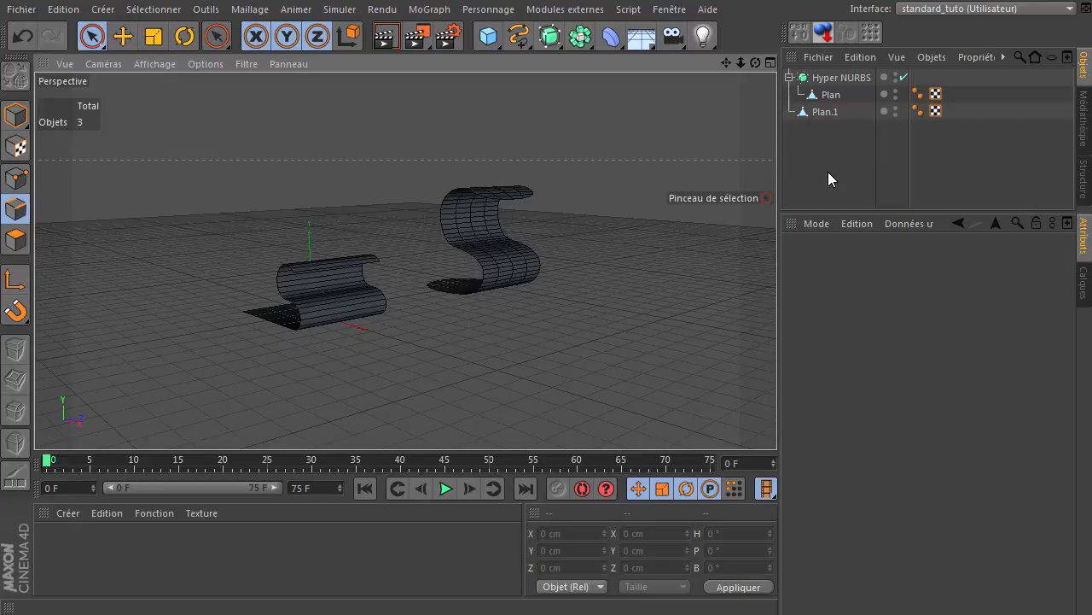
left_click_drag(803, 171, 865, 70)
key("Delete")
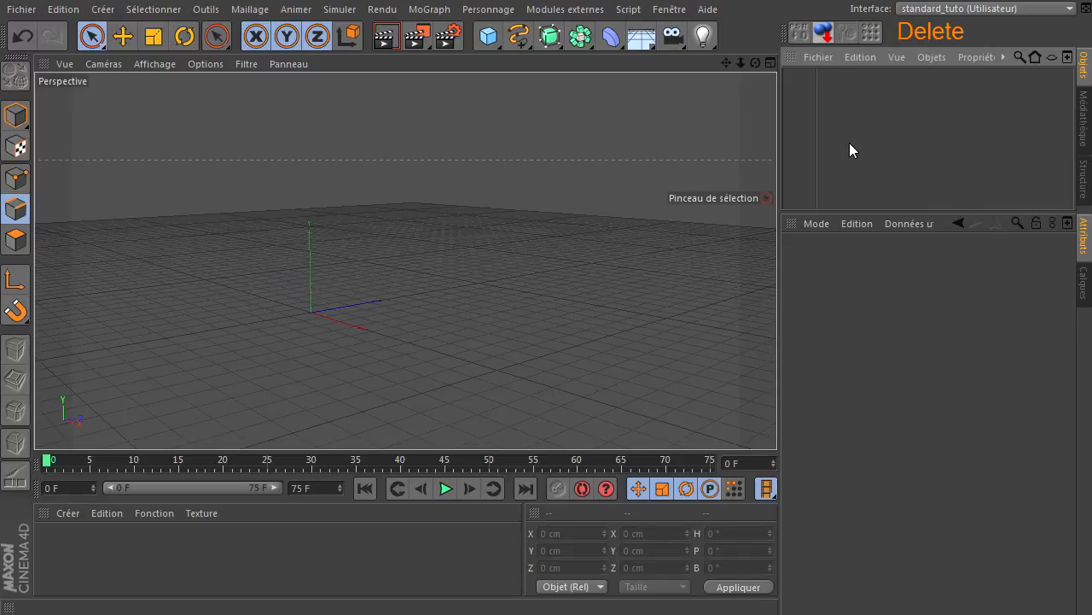
- Add a default cube and nest it under a new Hyper NURBS to round it into a sphere-like shape
left_click(488, 38)
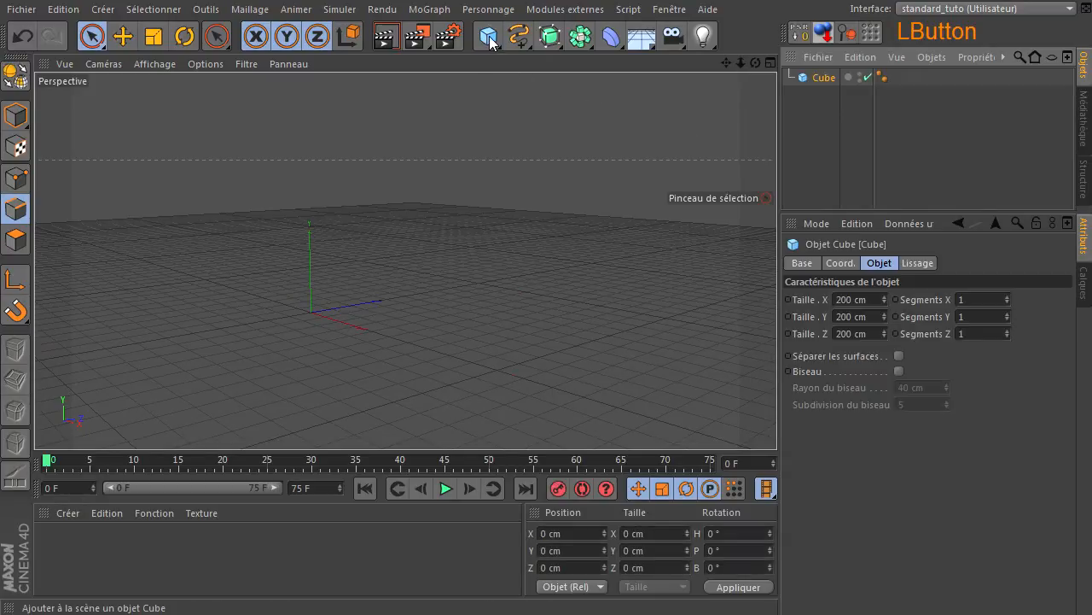
scroll(319, 308, "up", 3)
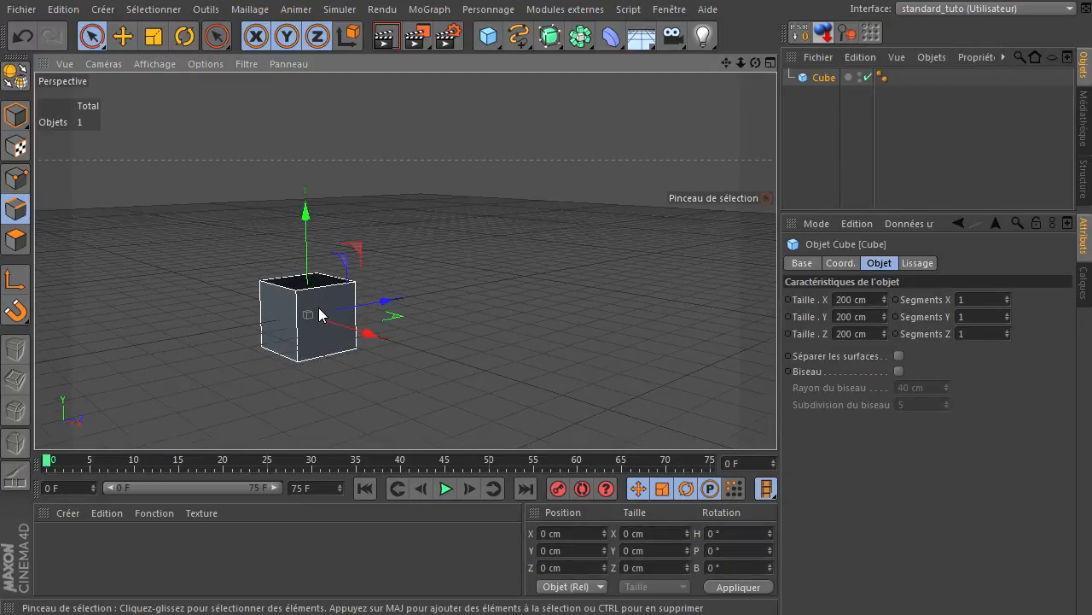
scroll(322, 308, "up", 4)
scroll(359, 298, "down", 1)
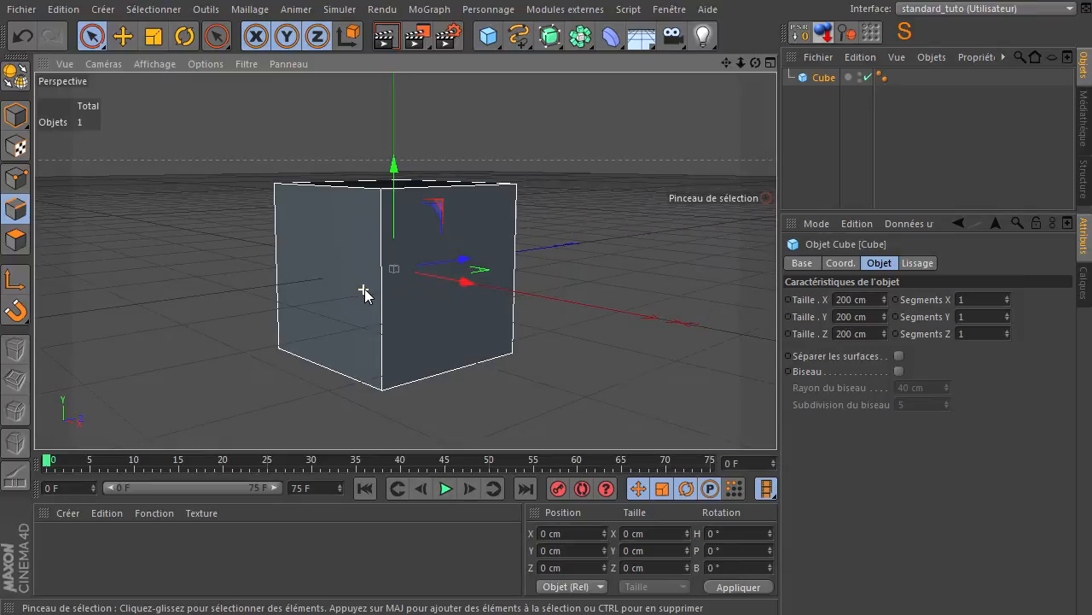
left_click(551, 37)
left_click_drag(838, 80, 841, 77)
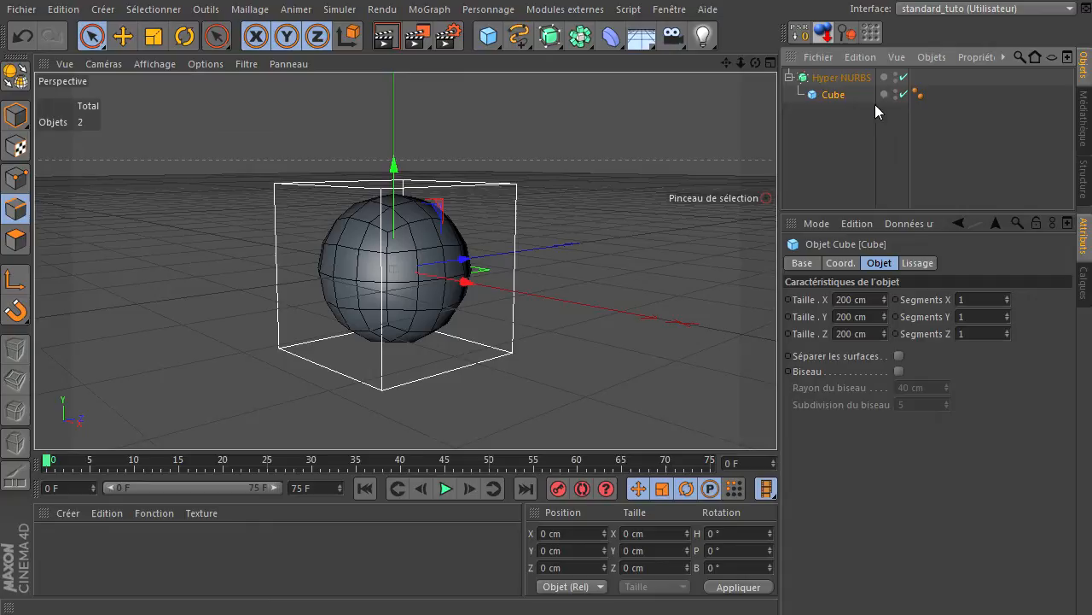
left_click_drag(754, 63, 532, 189)
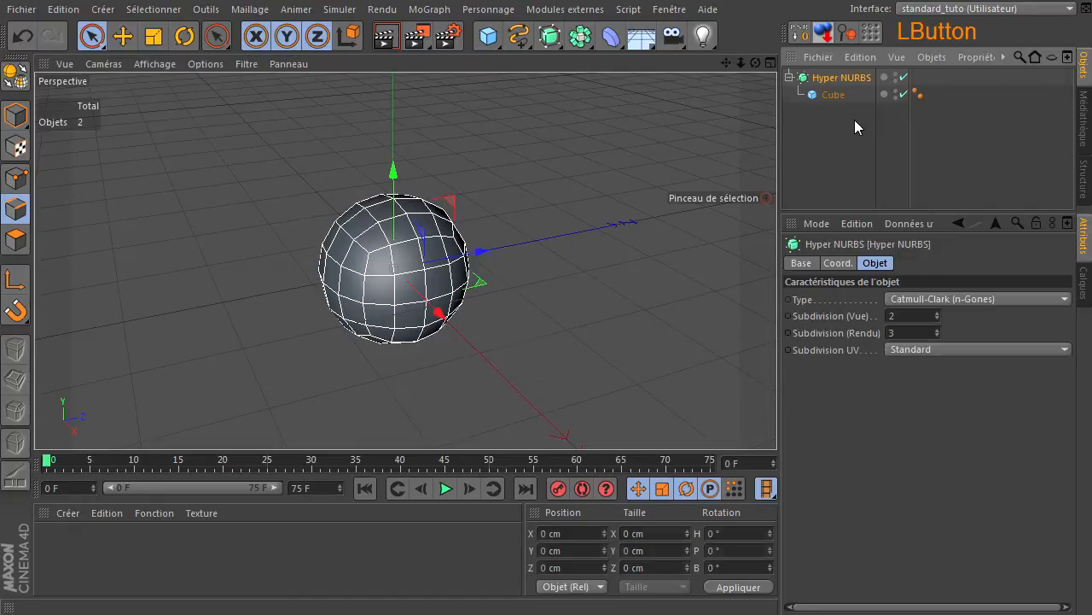
- Delete the Hyper NURBS together with its nested cube
key("Delete")
scroll(520, 237, "down", 3)
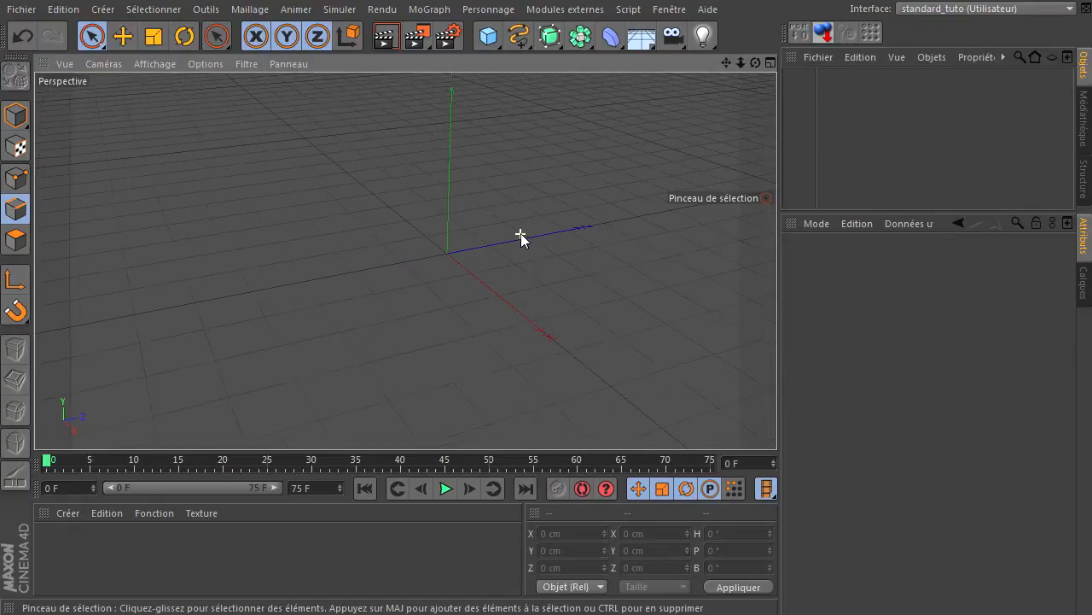
left_click_drag(726, 62, 750, 52)
left_click_drag(777, 418, 777, 418)
left_click(522, 239)
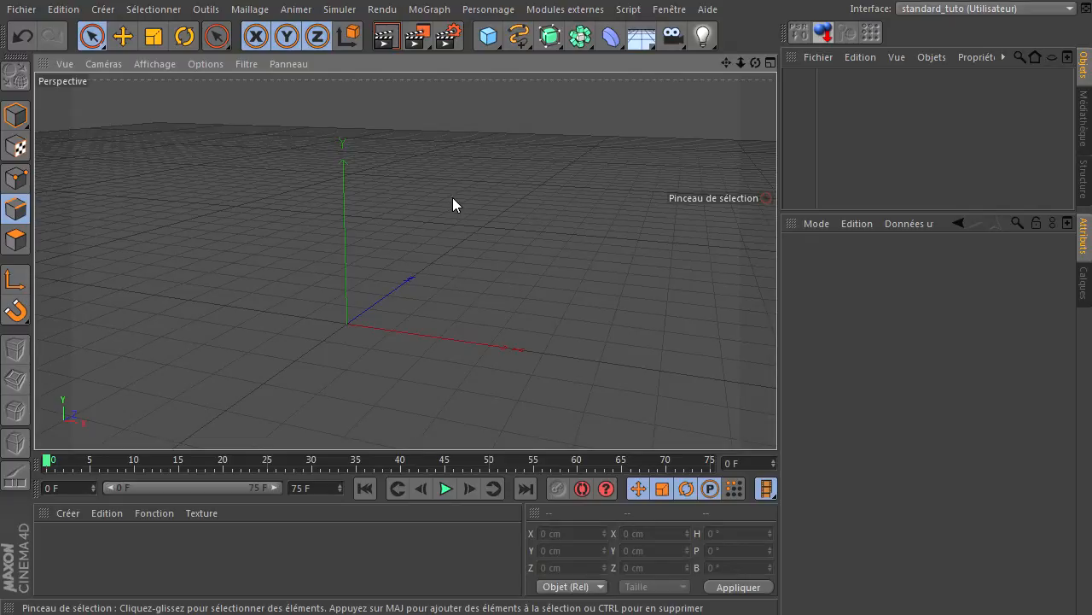
- Add a cube, resize it to about 382 cm in X and 125 cm in Y, and drop it onto the ground plane
left_click(489, 35)
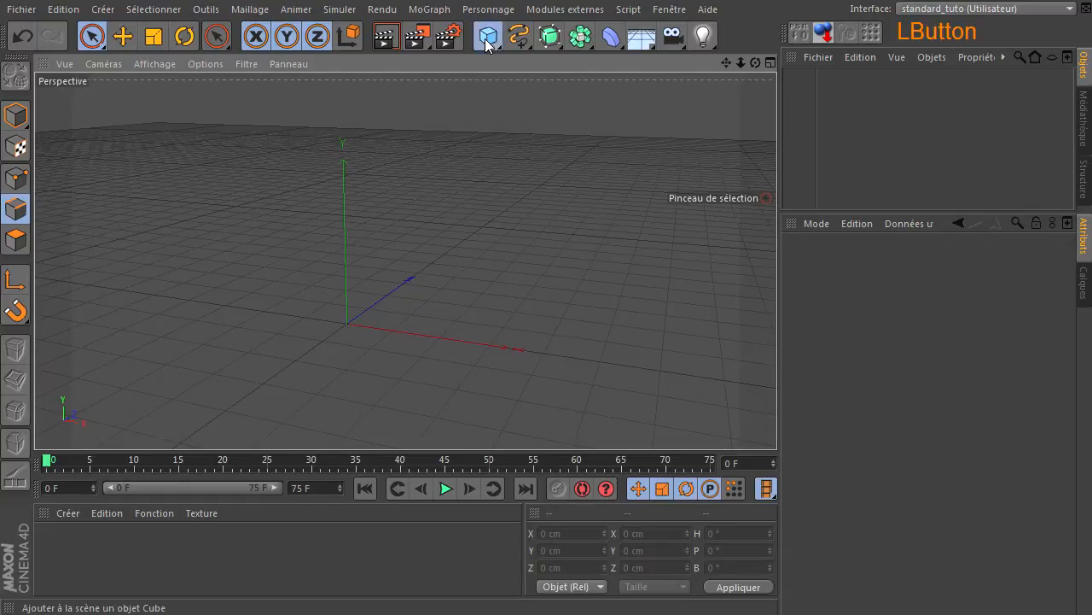
left_click(16, 113)
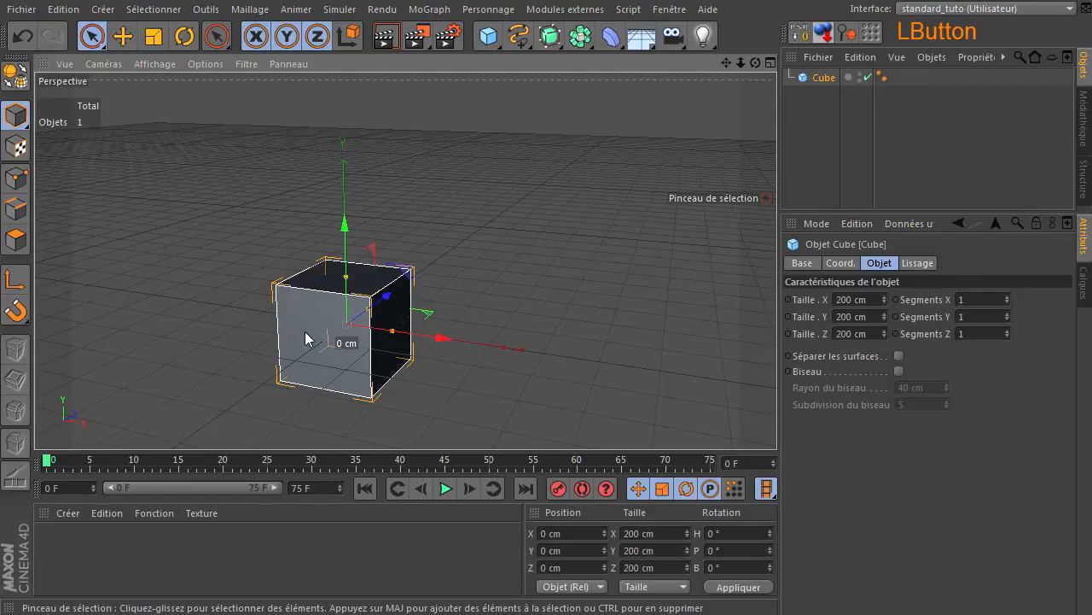
left_click_drag(393, 337, 400, 328)
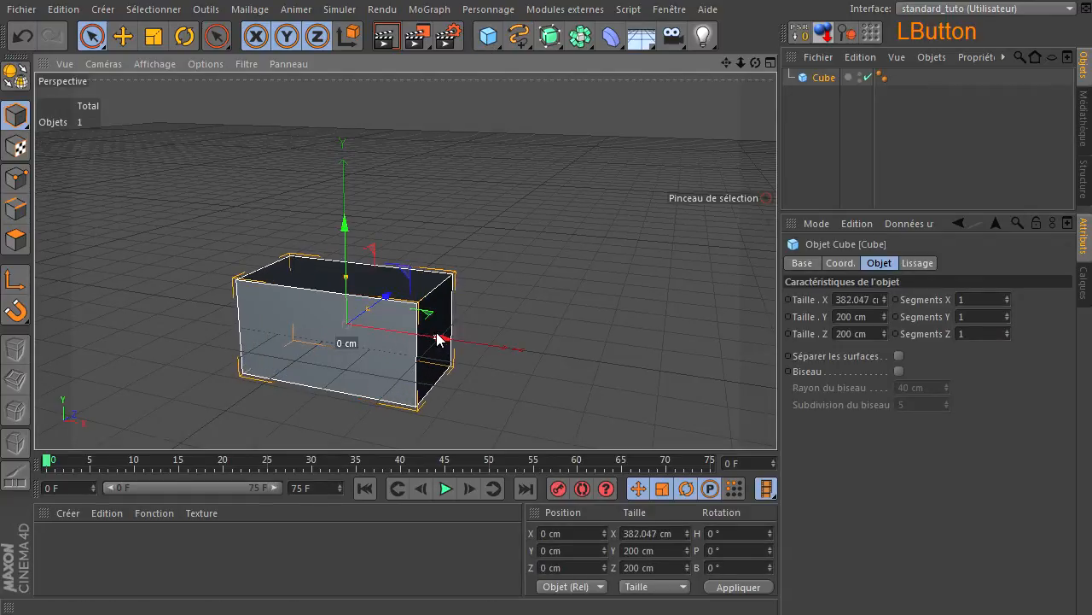
left_click_drag(346, 278, 349, 301)
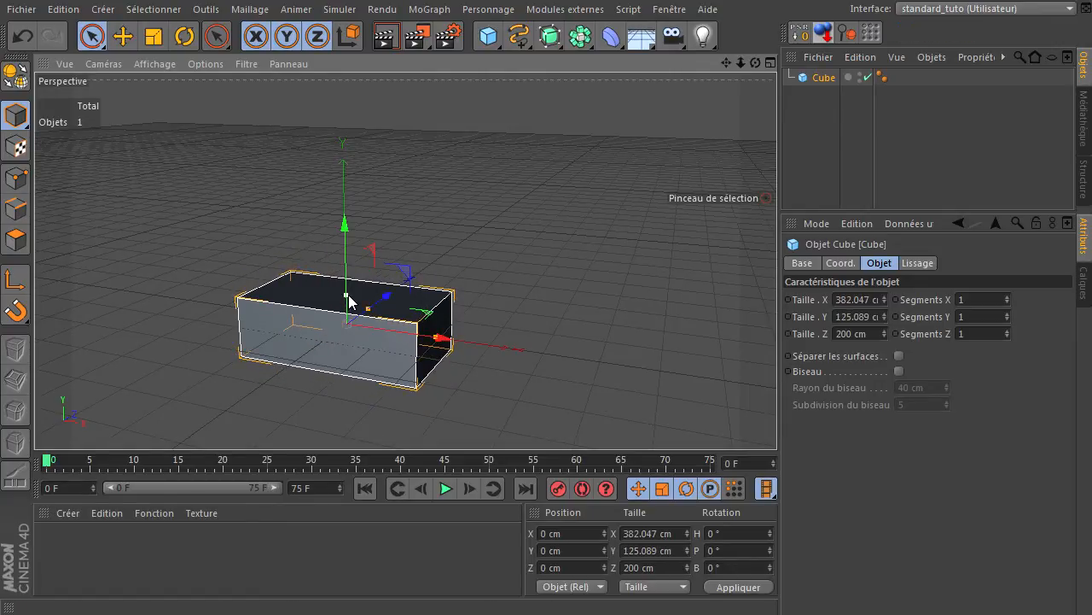
left_click(823, 31)
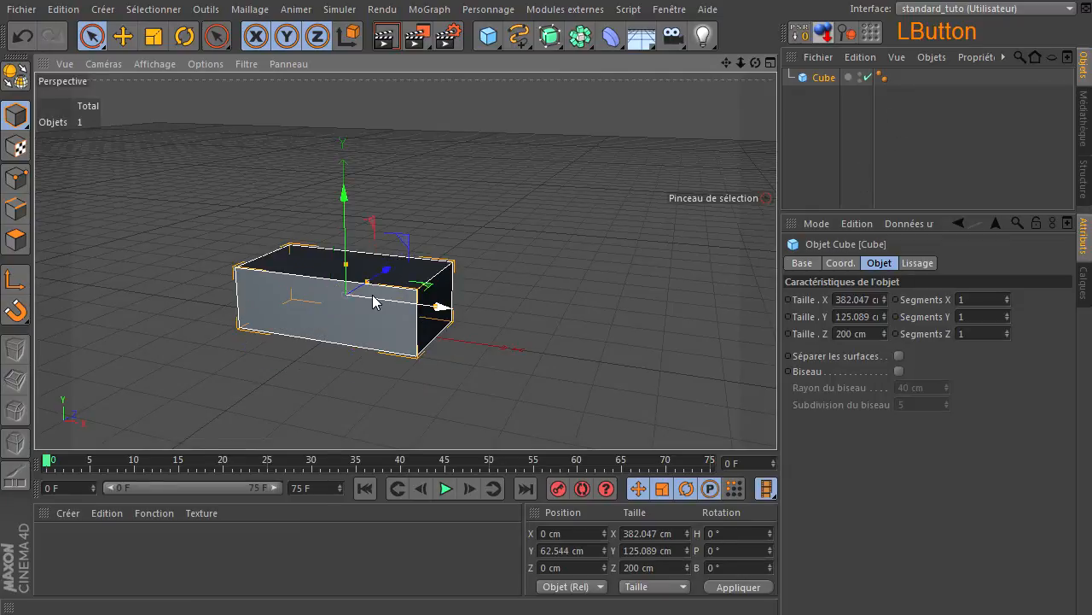
- Make the box editable and, in polygon mode, cut a crosswise loop slightly off-centre toward +X using the Knife in Boucle mode
left_click(15, 77)
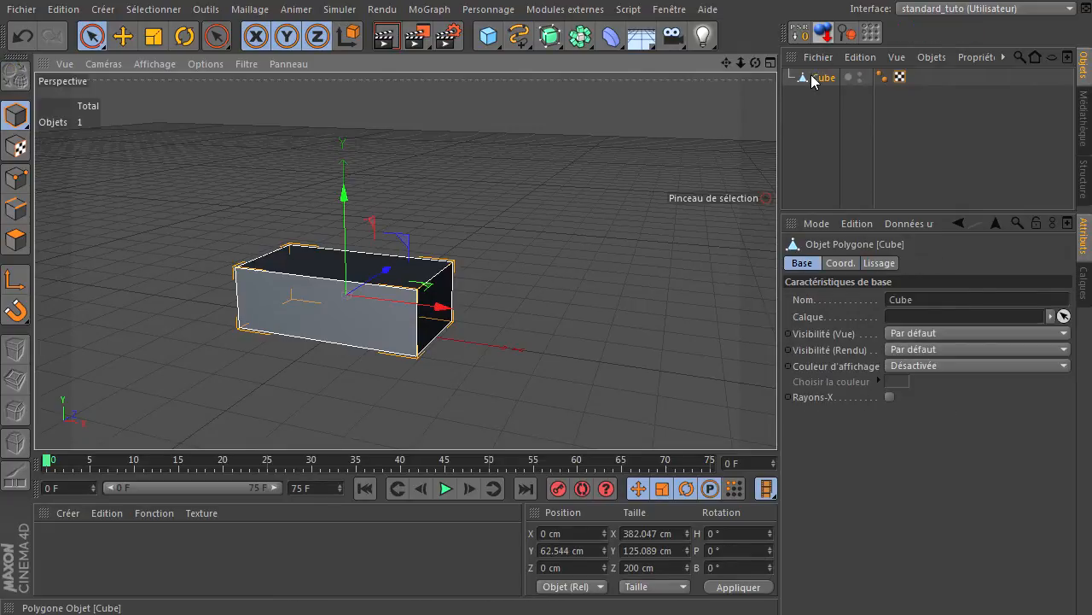
left_click(15, 240)
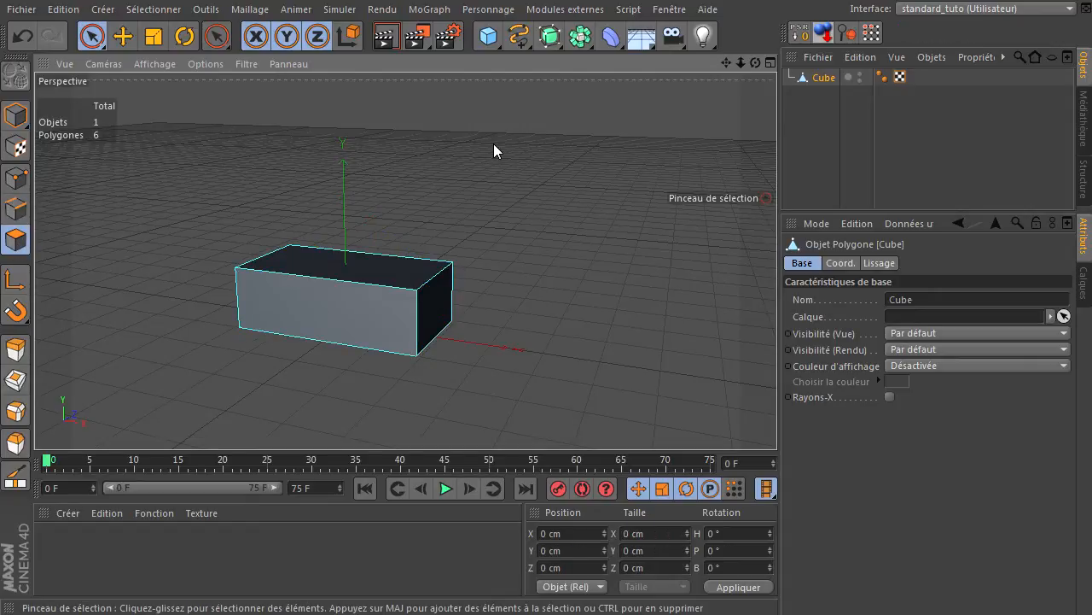
key("k")
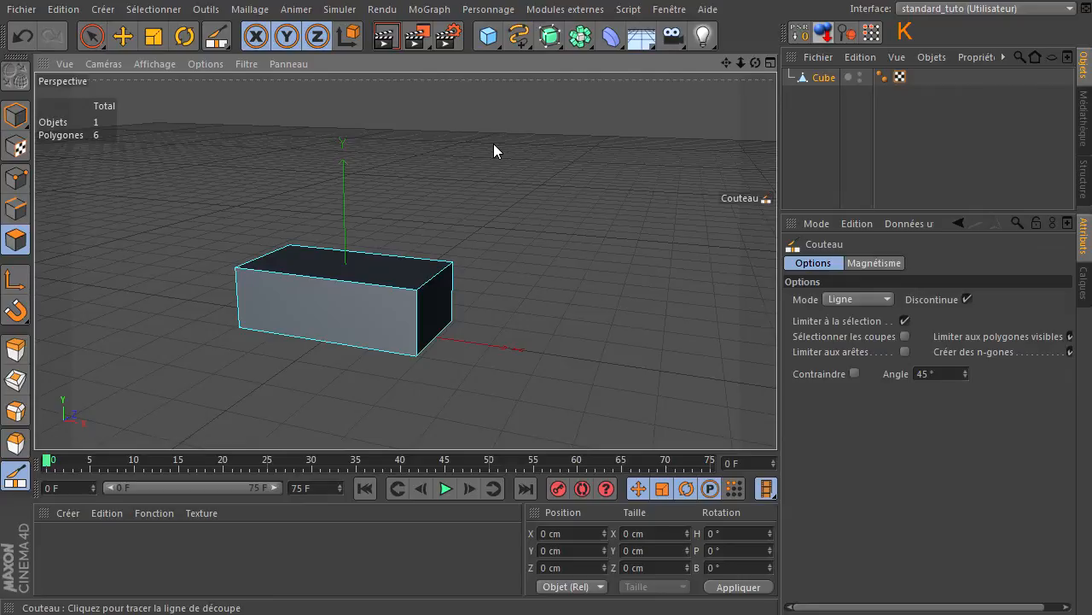
left_click(884, 299)
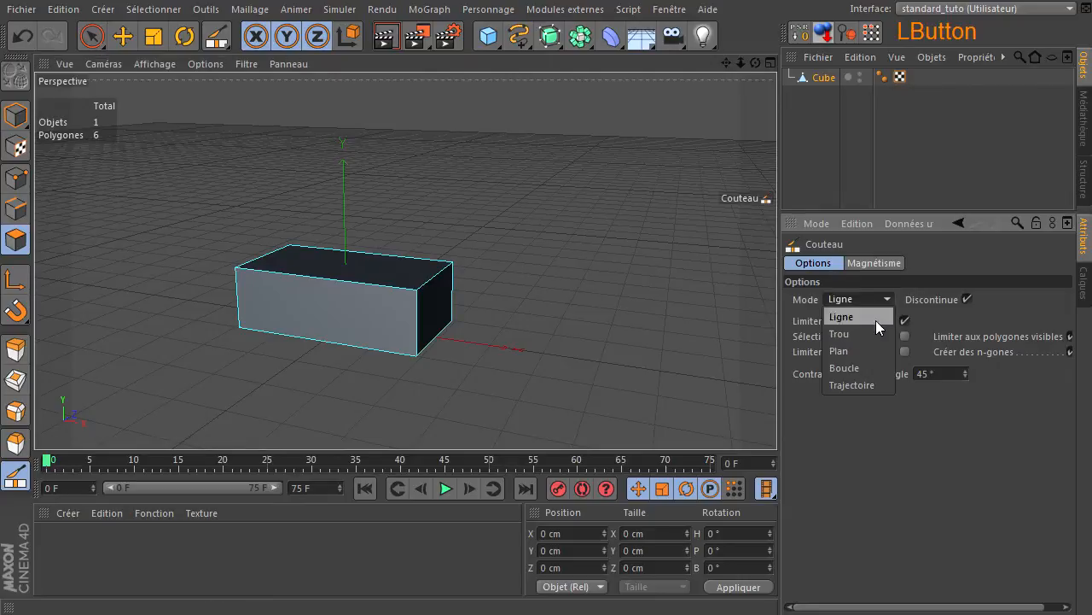
left_click(858, 363)
left_click_drag(727, 65, 839, 59)
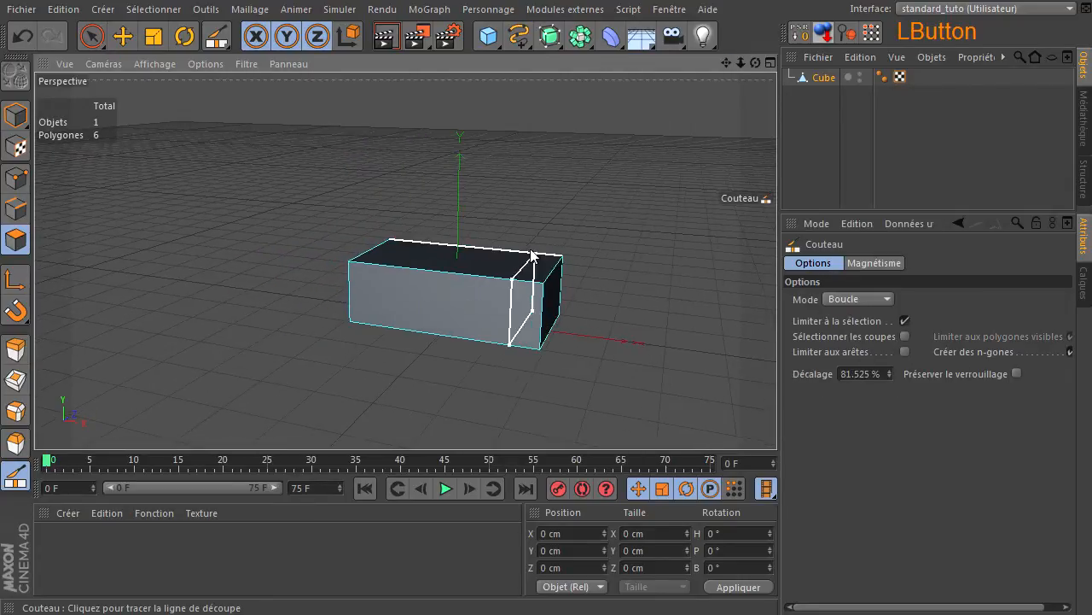
left_click(470, 293)
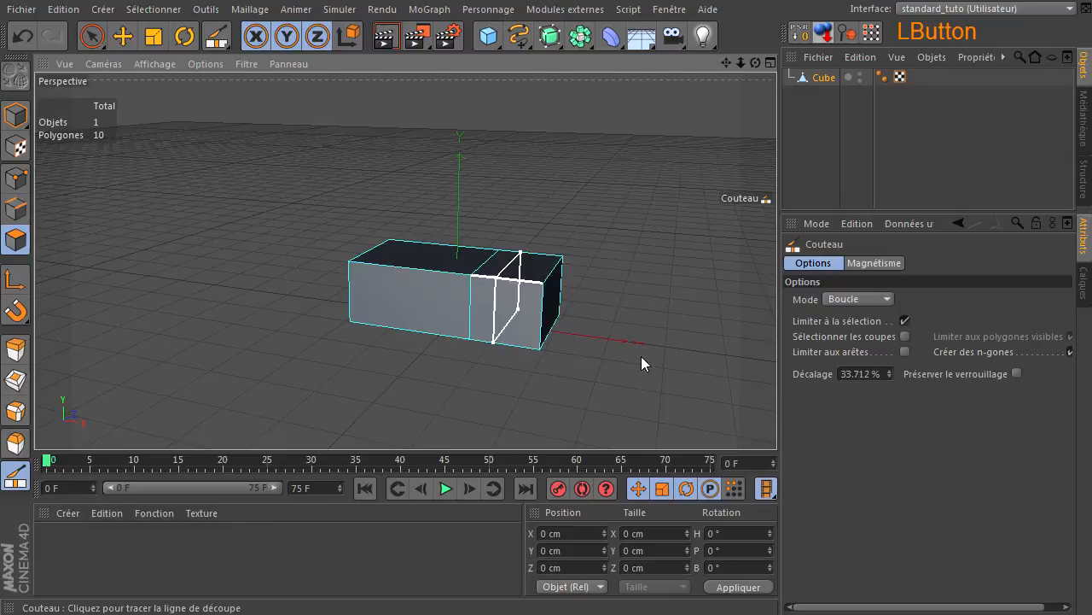
- Cut a lengthwise loop around the box with the Knife, setting its Décalage to 50 %
left_click_drag(756, 63, 556, 221)
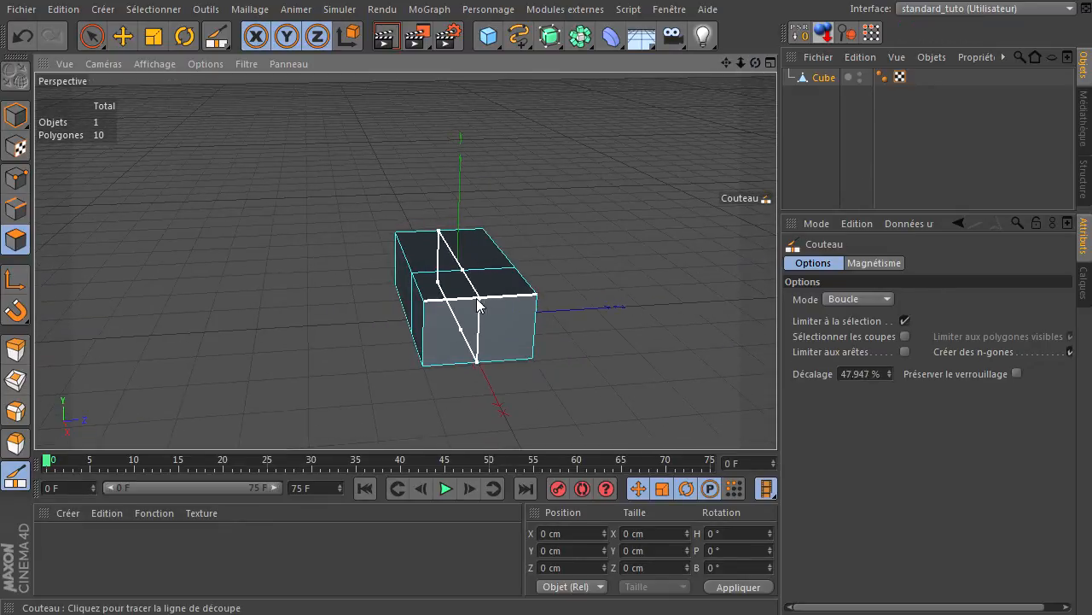
key("shift")
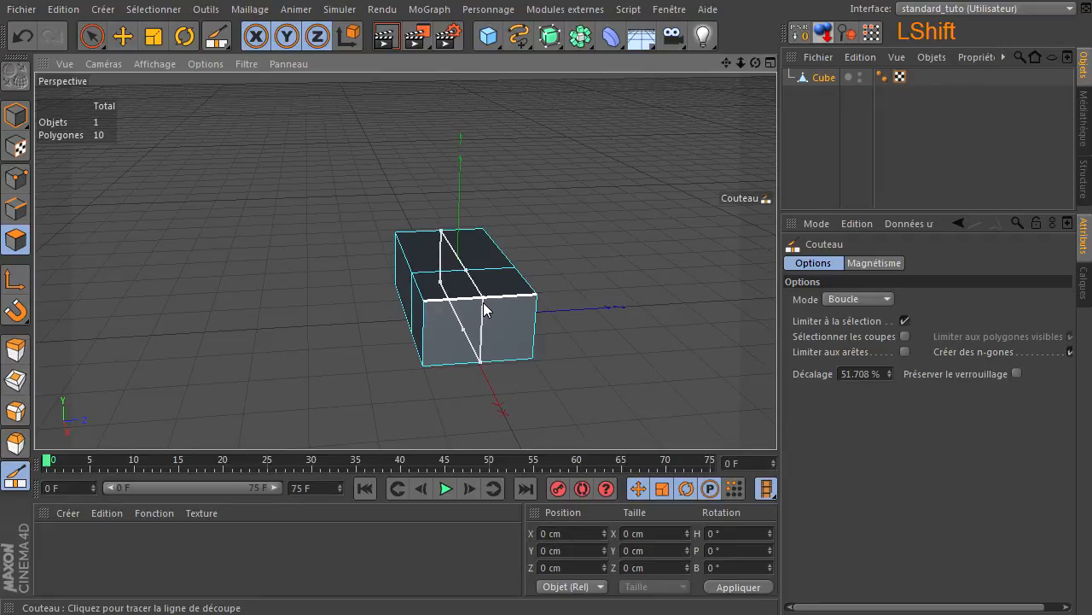
left_click(857, 375)
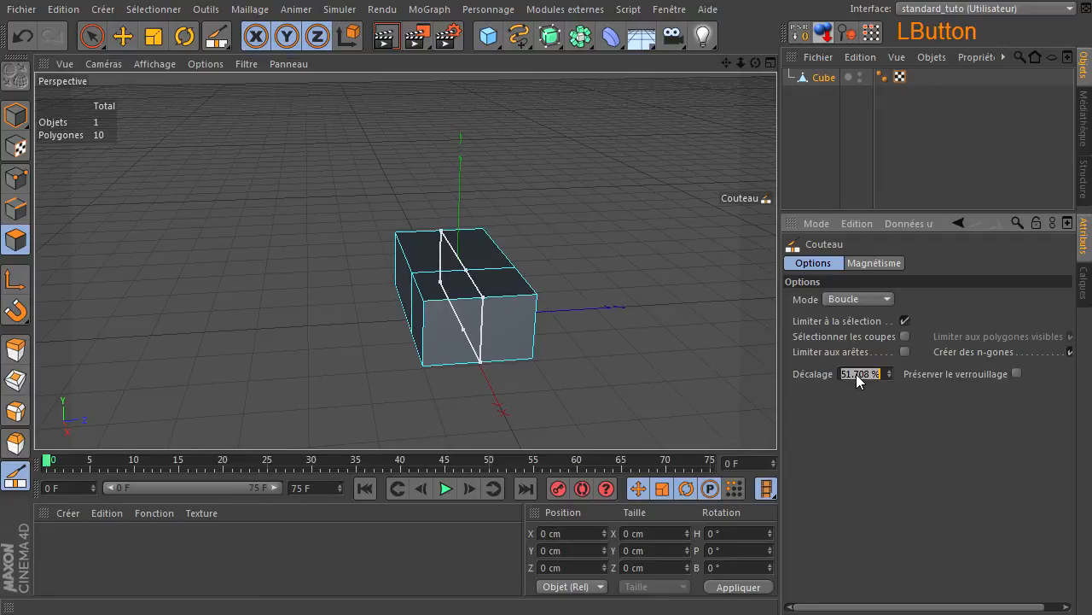
type("50")
key("Return")
left_click(608, 297)
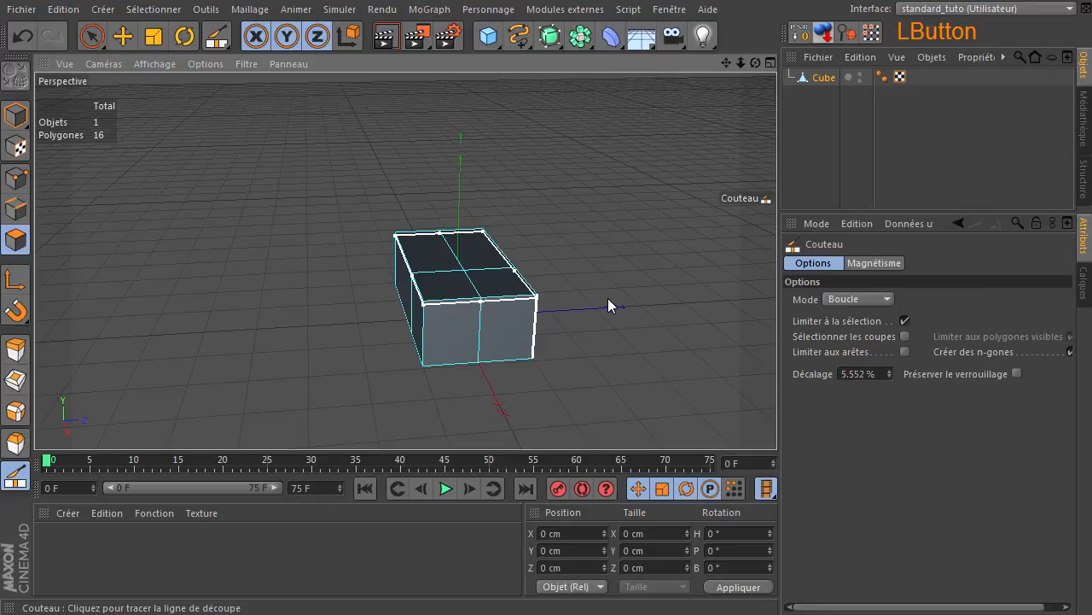
left_click_drag(755, 62, 777, 419)
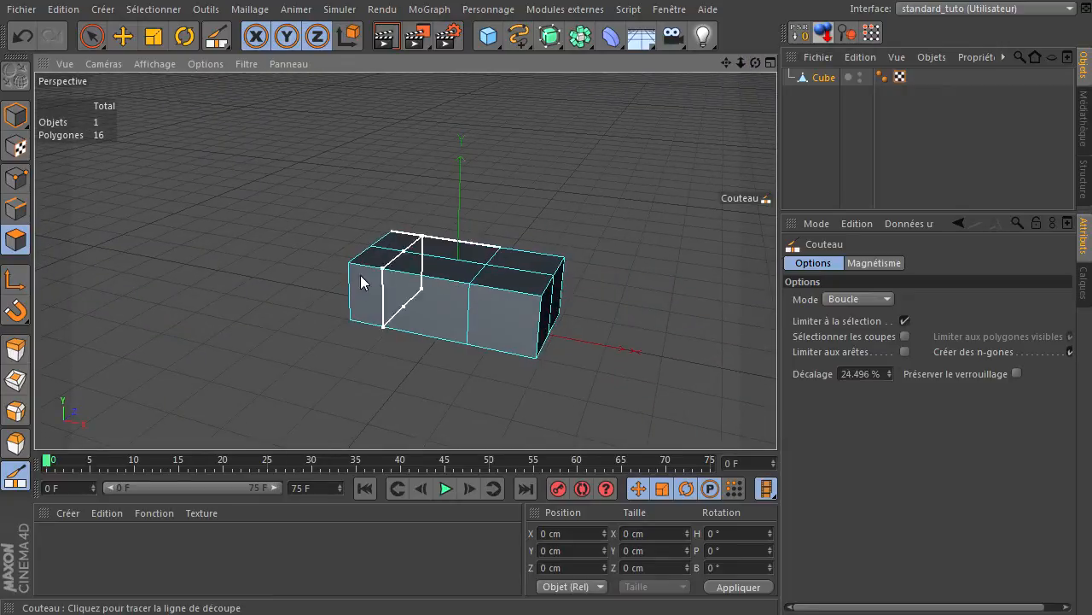
left_click(92, 36)
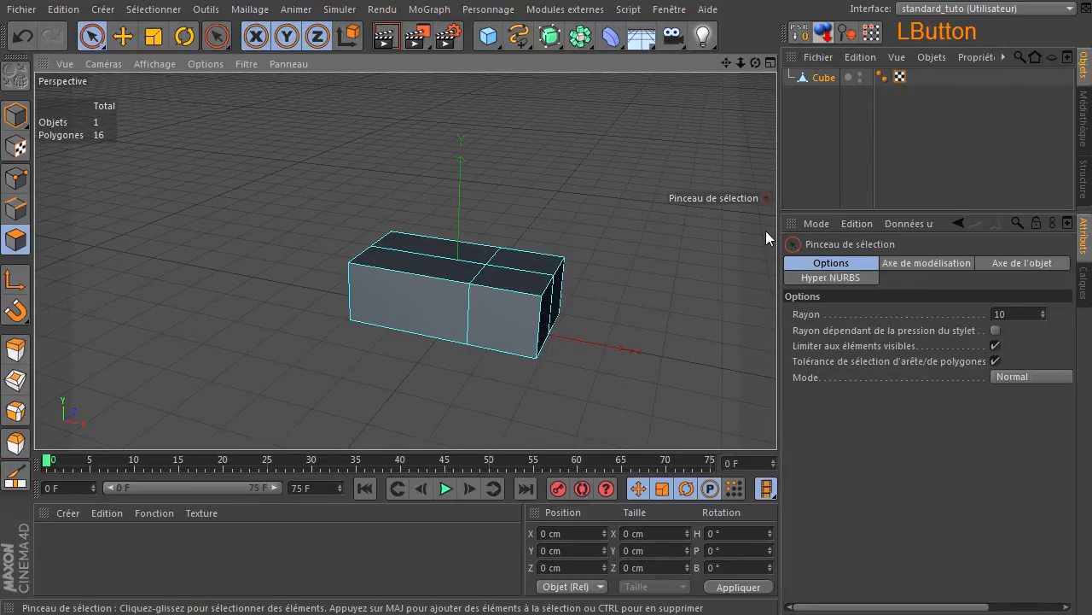
- Add a Hyper NURBS object and nest the cut box under it to smooth it
left_click(549, 36)
left_click(821, 95)
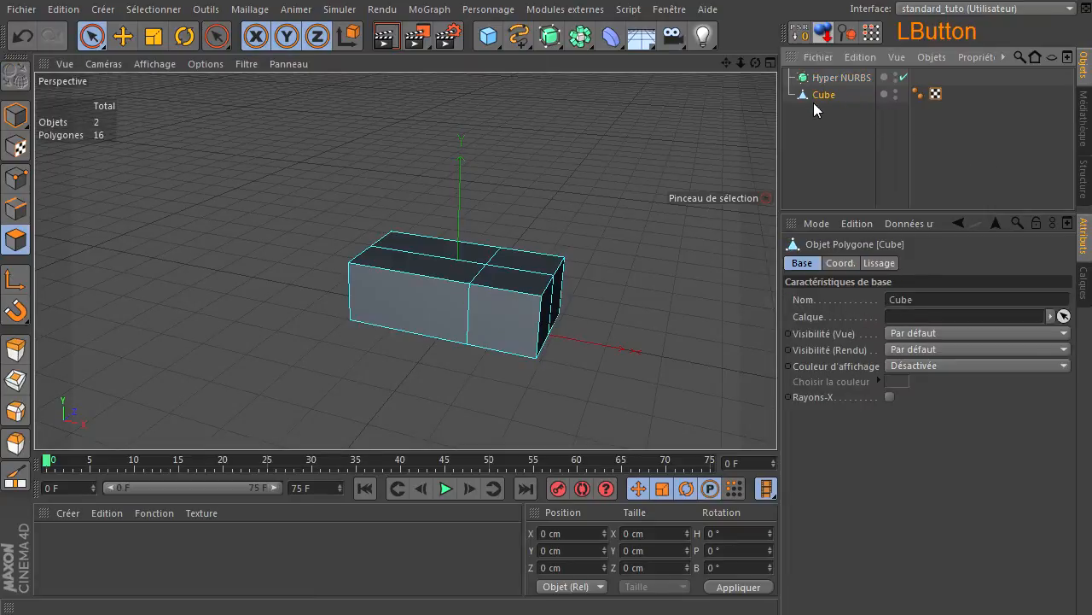
left_click_drag(844, 76, 844, 78)
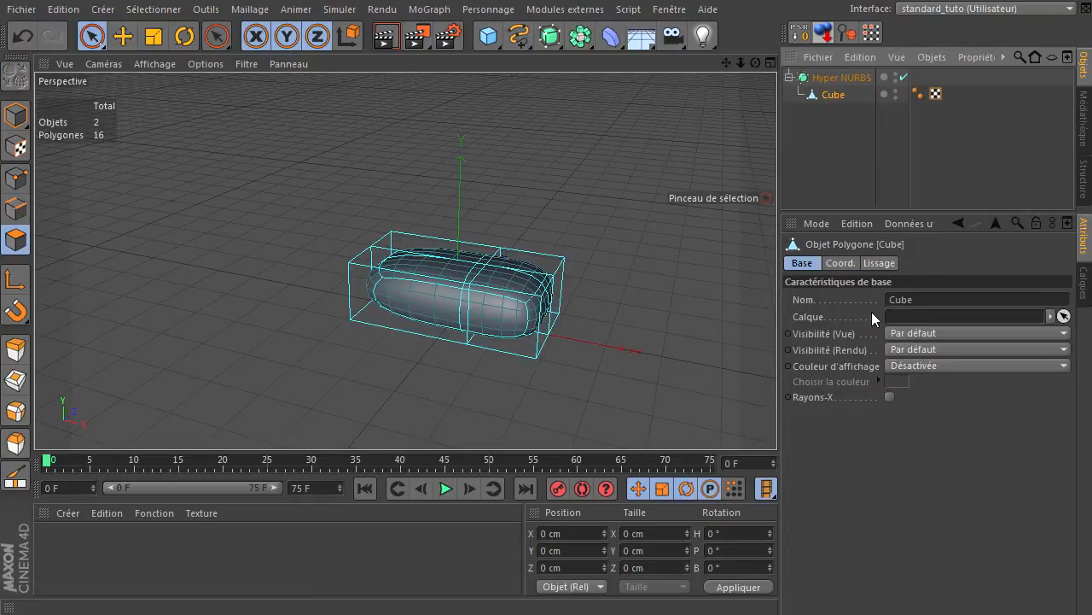
scroll(452, 334, "up", 4)
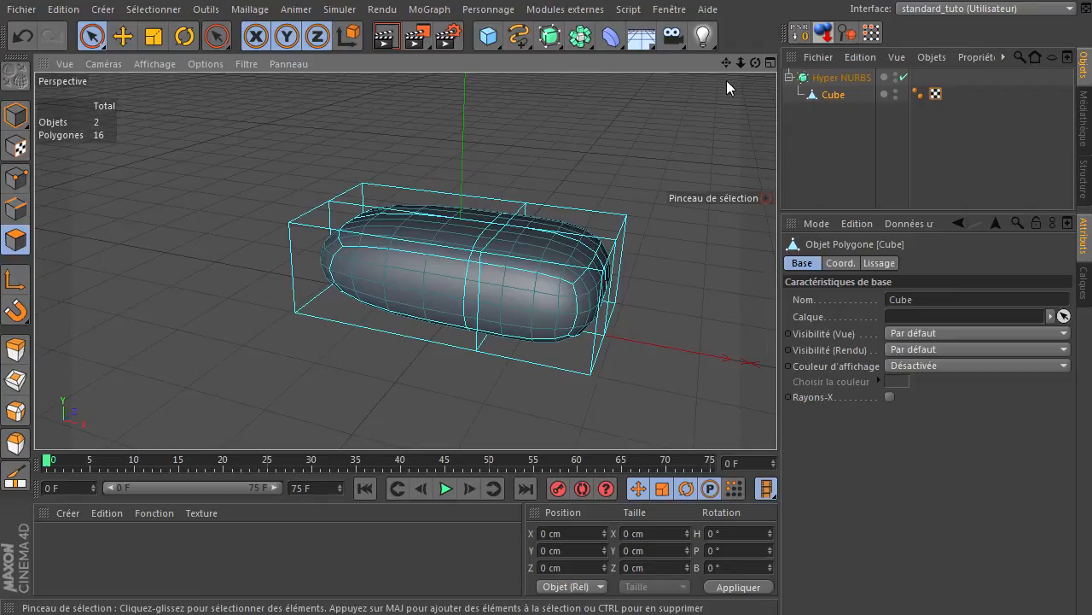
mouse_move(726, 63)
left_mouse_down()
mouse_move(683, 68)
mouse_move(731, 82)
left_mouse_up()
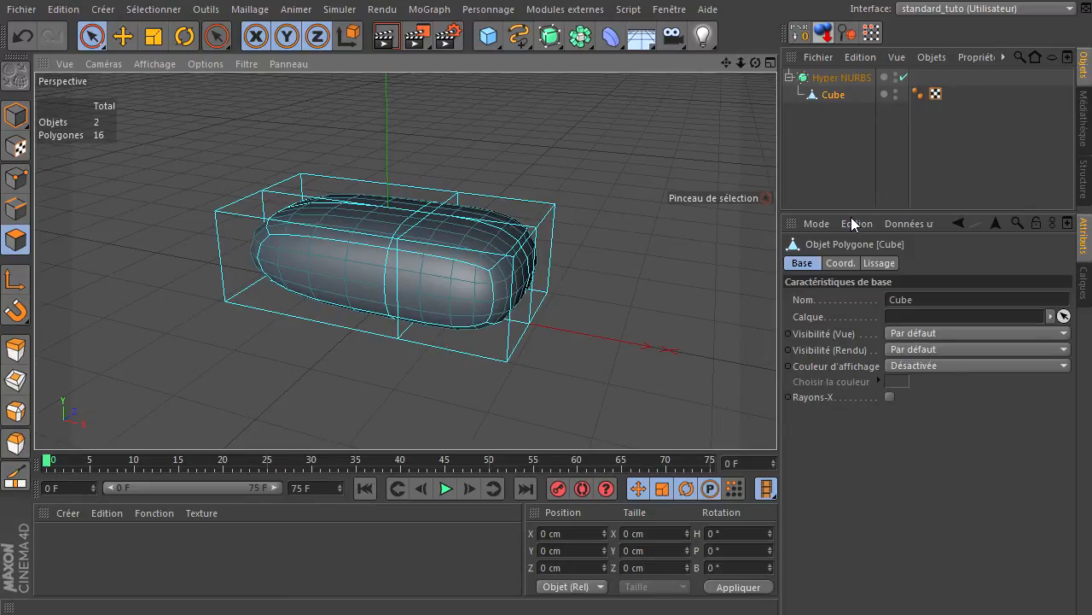
- Cut a horizontal Knife loop close to the box's bottom edge to tighten the smoothing along its base
key("k")
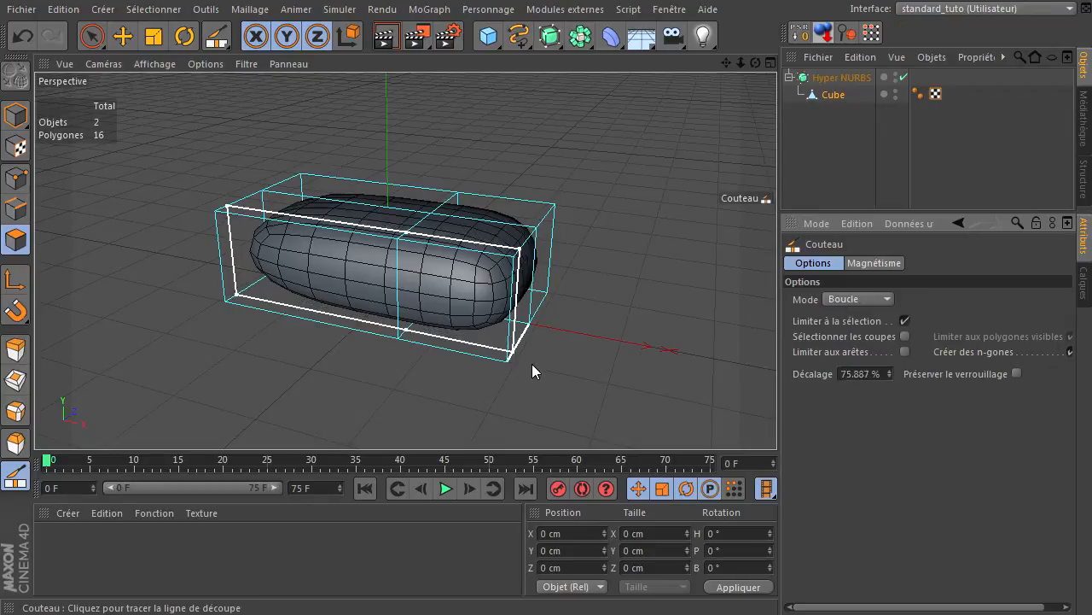
scroll(526, 366, "up", 10)
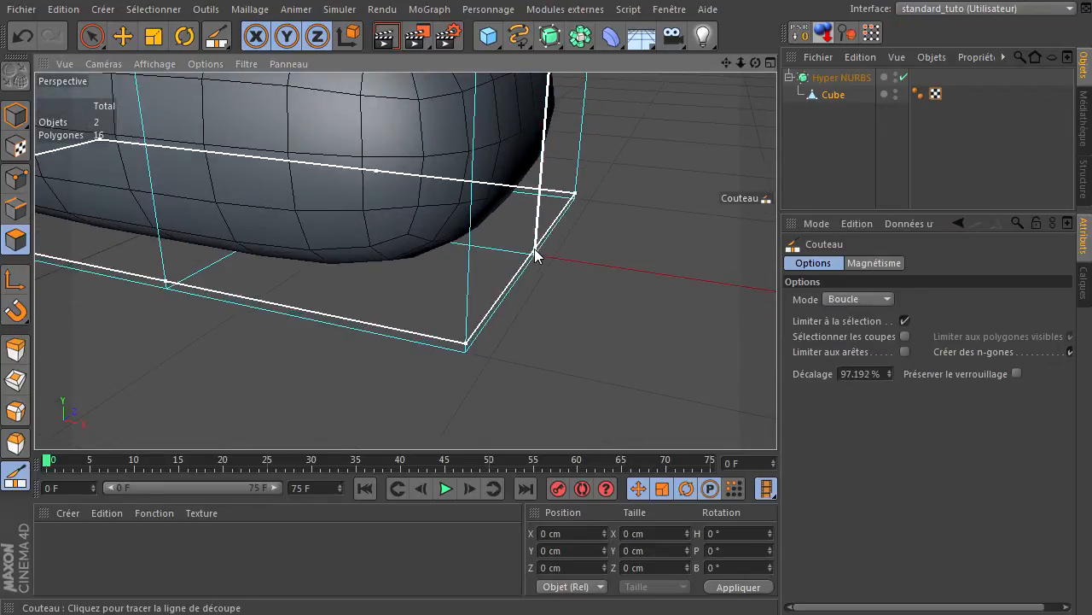
left_click(464, 351)
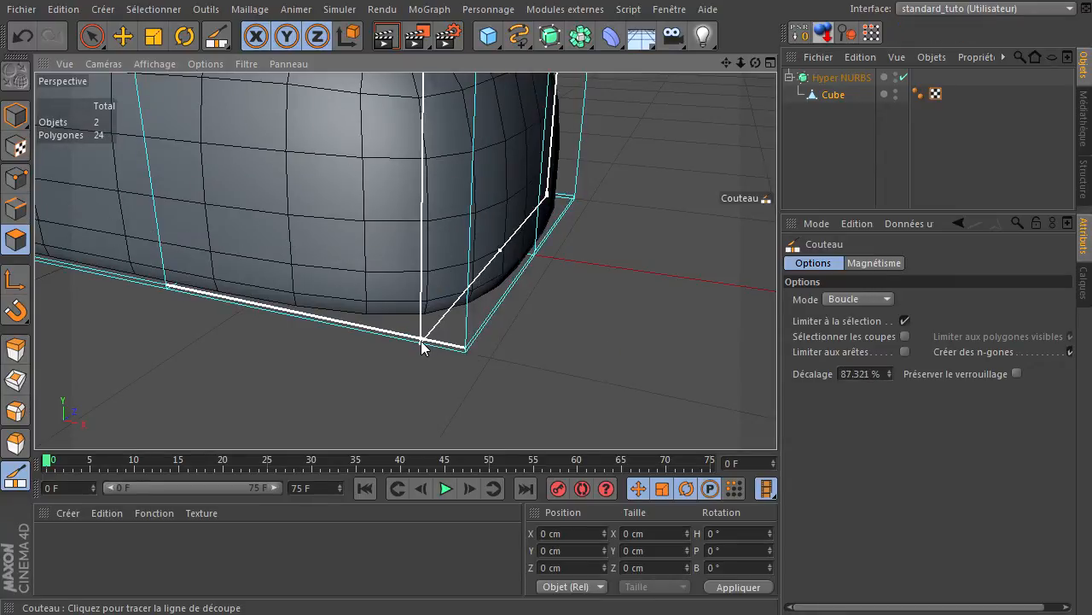
left_click(92, 36)
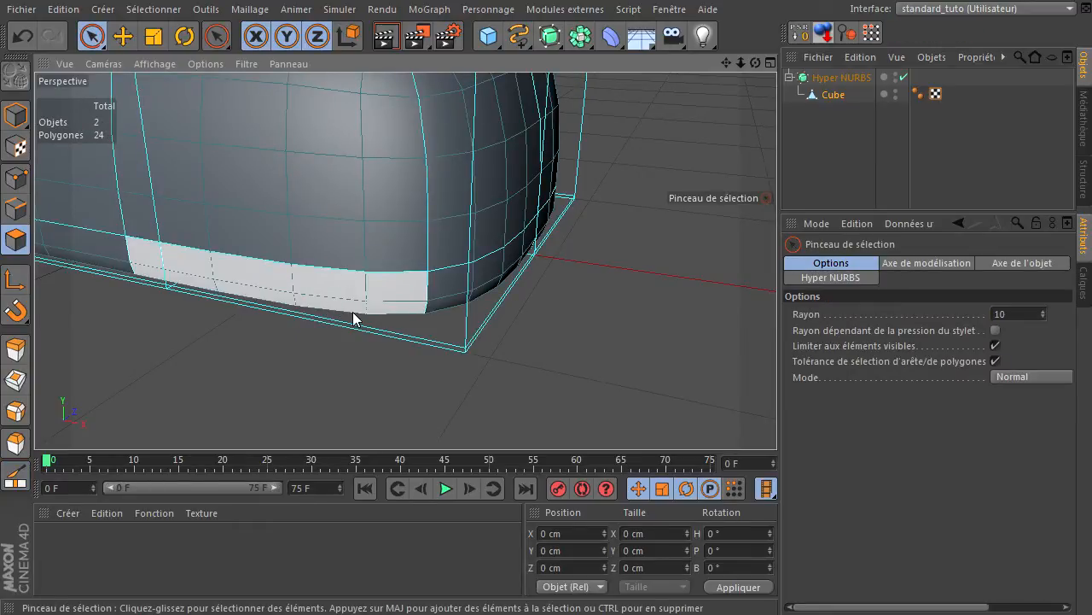
- In point mode, loop-select the crosswise ring near the middle and scale it along Z to about 257 cm
scroll(329, 368, "down", 3)
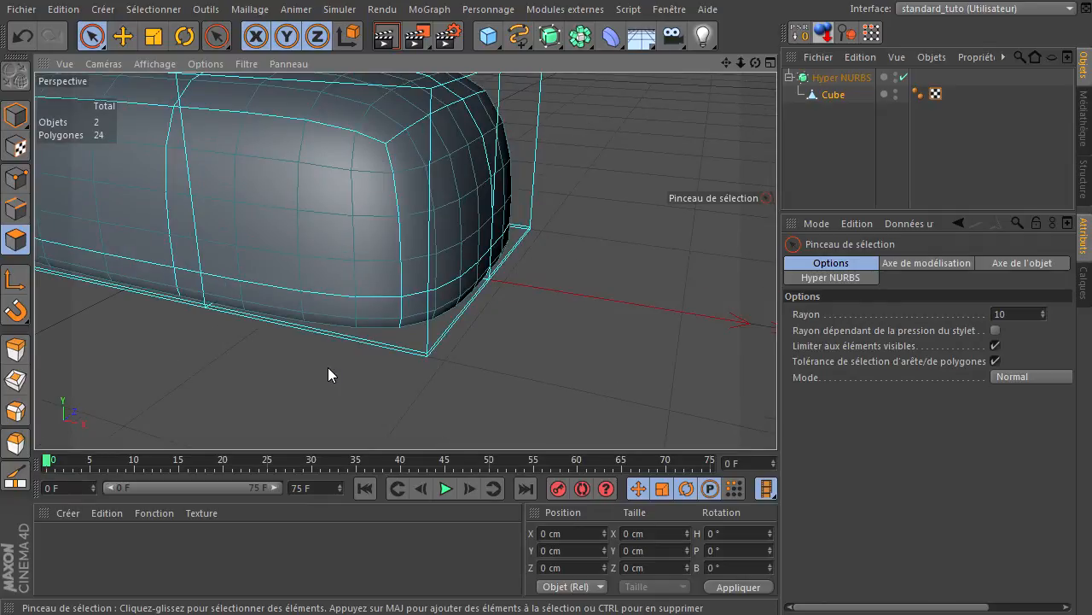
left_click_drag(320, 369, 324, 224, "alt")
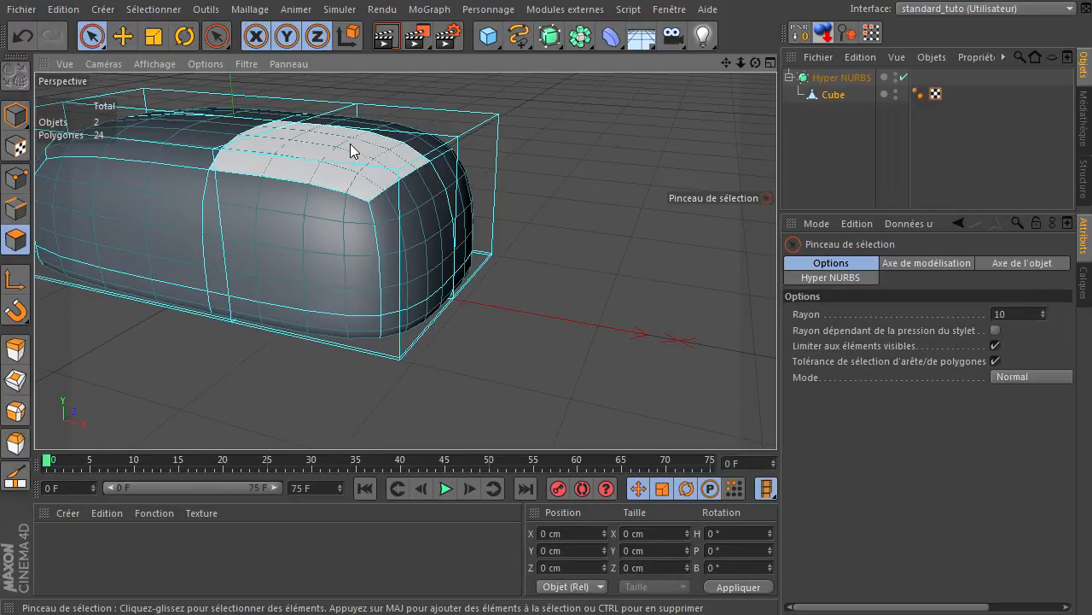
left_click_drag(725, 64, 776, 418)
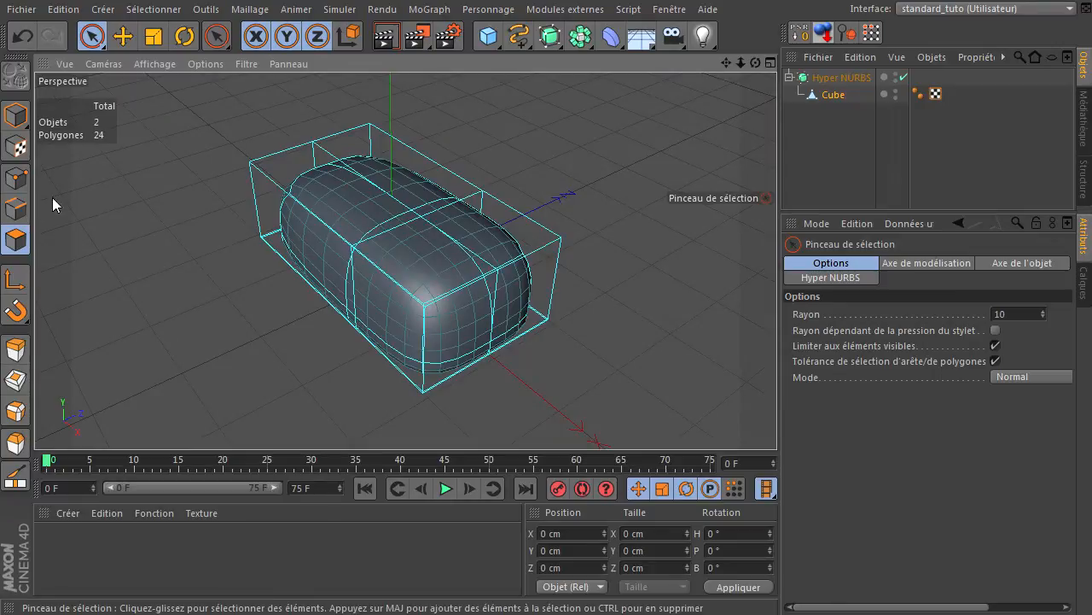
left_click(16, 176)
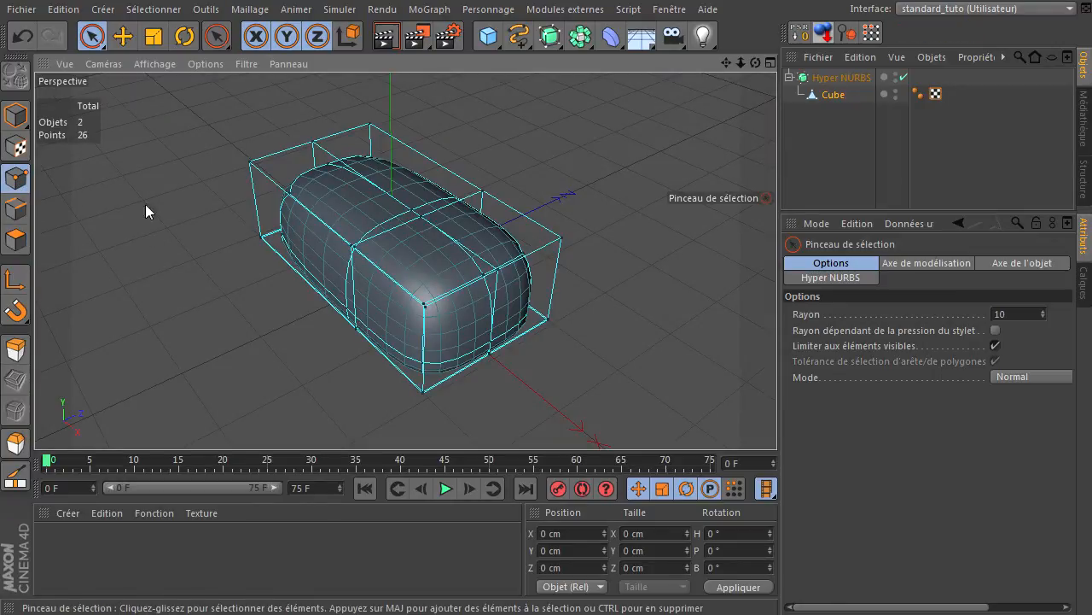
key("m")
key("l")
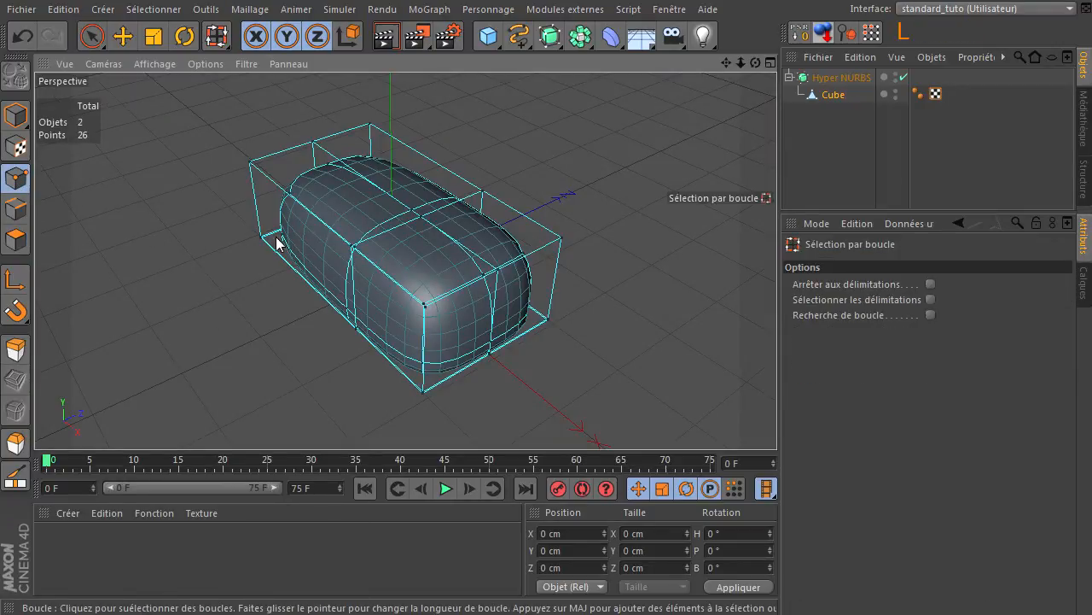
left_click(348, 268)
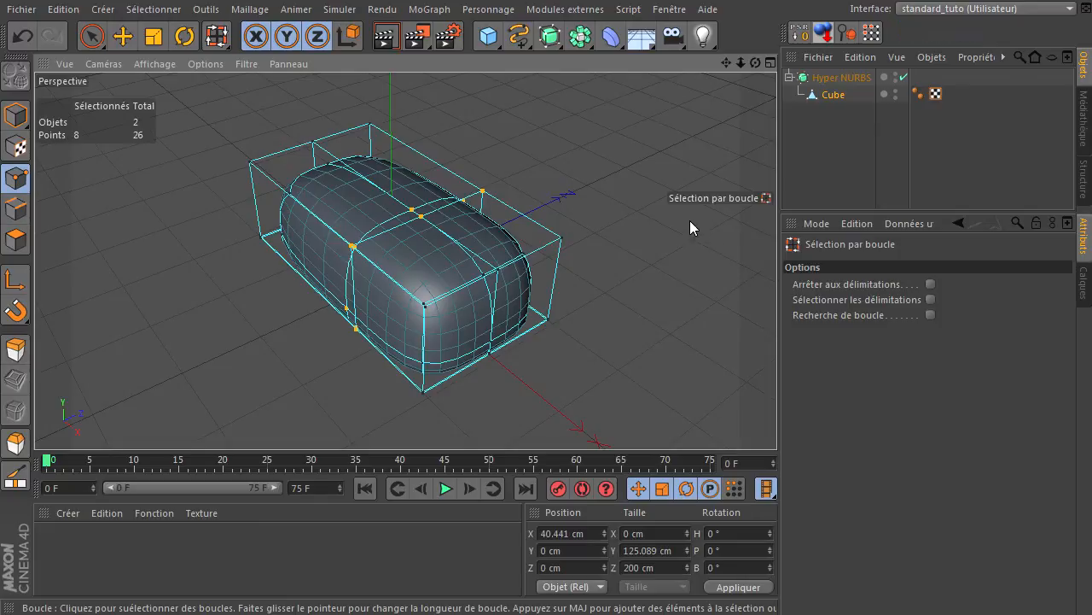
key("t")
left_click(639, 245)
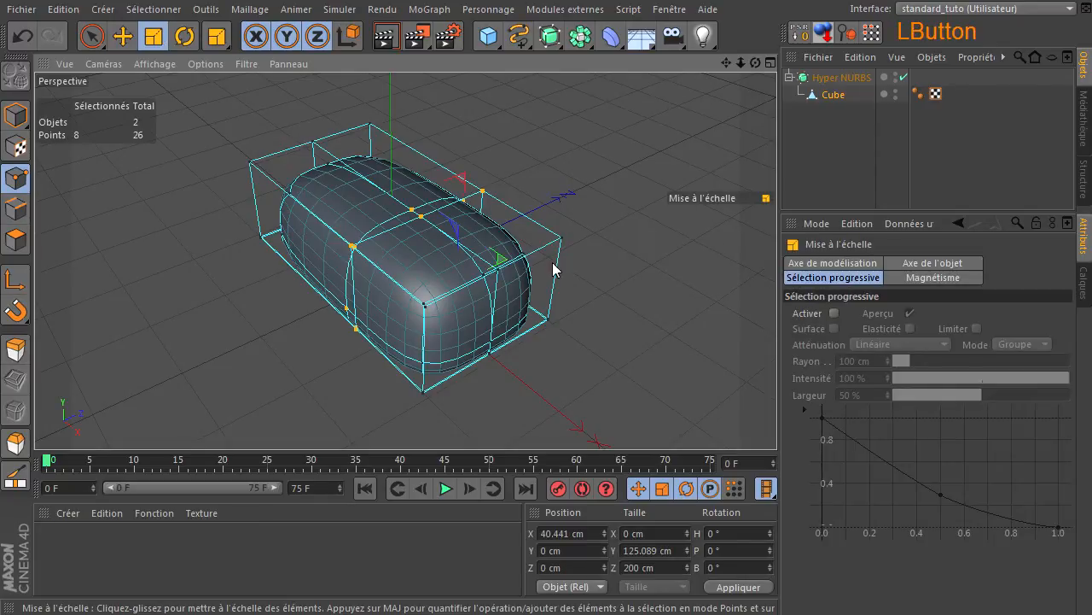
left_click_drag(487, 220, 510, 216)
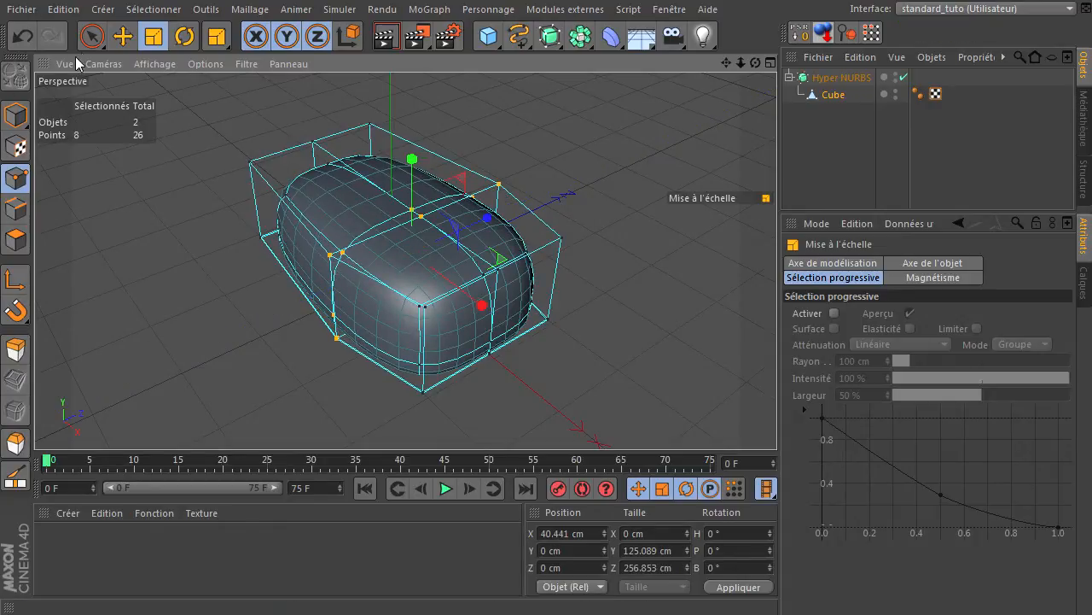
- Select the three top points at the box's +X end and lower them by about 30 cm
left_click(92, 36)
left_click(581, 231)
left_click_drag(581, 231, 407, 317)
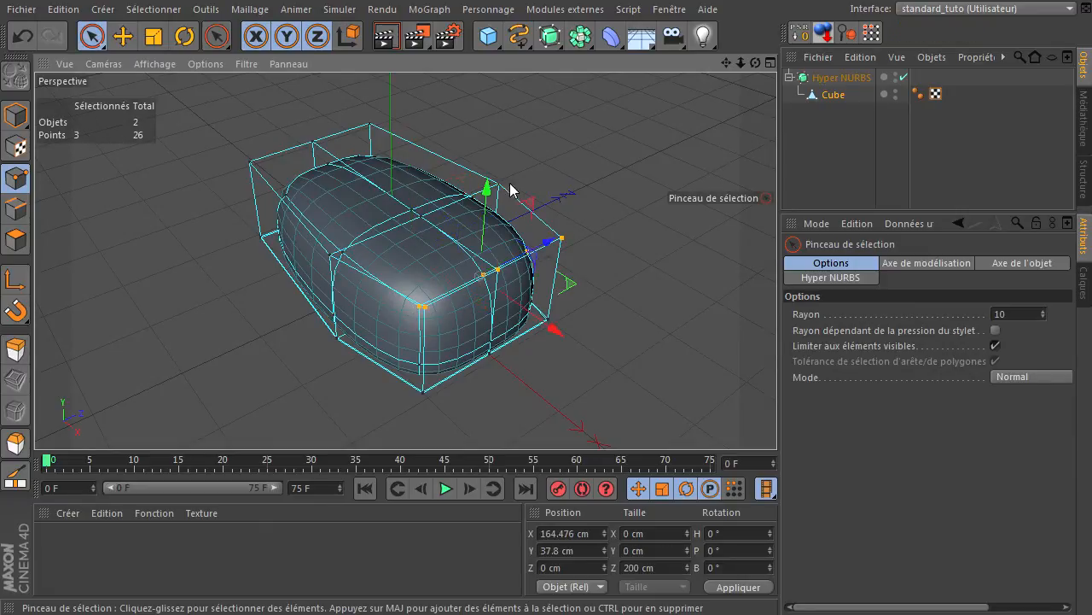
mouse_move(488, 186)
left_mouse_down()
mouse_move(489, 217)
mouse_move(487, 206)
left_mouse_up()
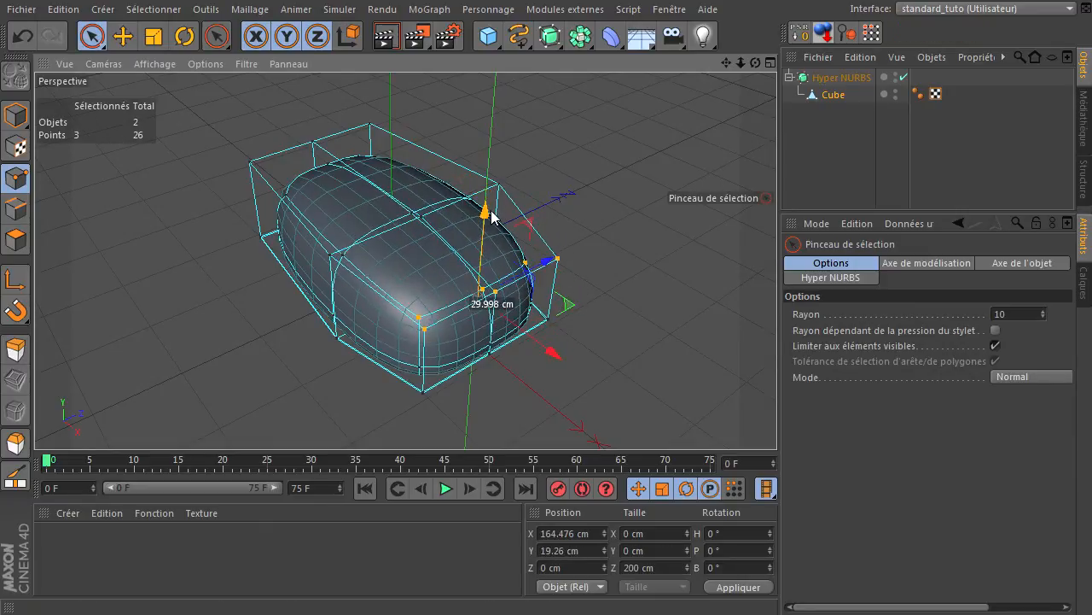
- Select the three top points at the box's opposite, -X end, lower them slightly, and clear the selection
left_click_drag(755, 65, 777, 419)
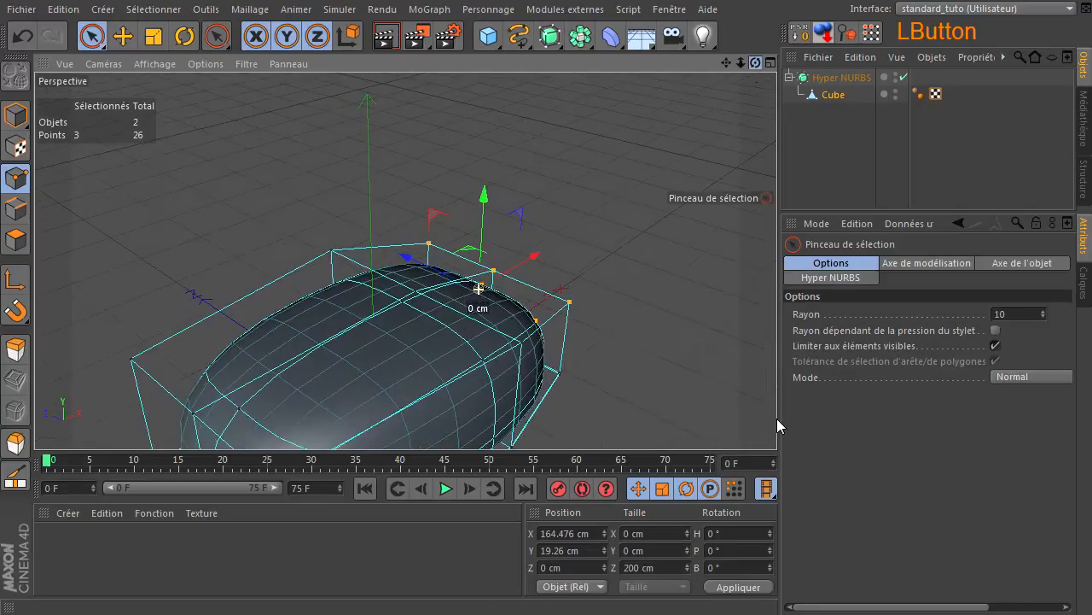
left_click_drag(726, 64, 776, 418)
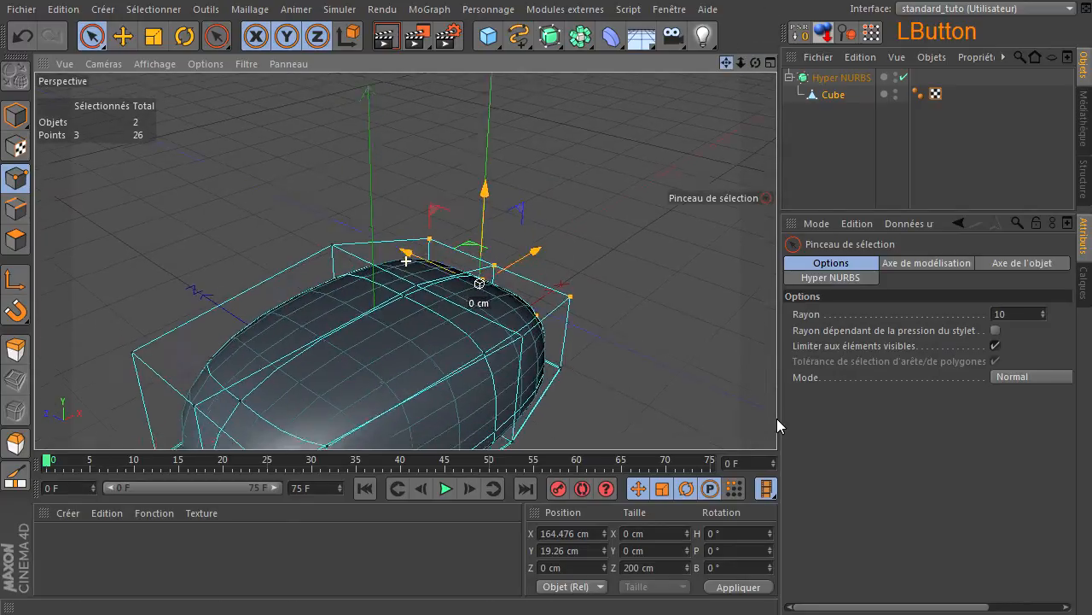
mouse_move(229, 244)
left_mouse_down()
mouse_move(261, 293)
mouse_move(402, 349)
left_mouse_up()
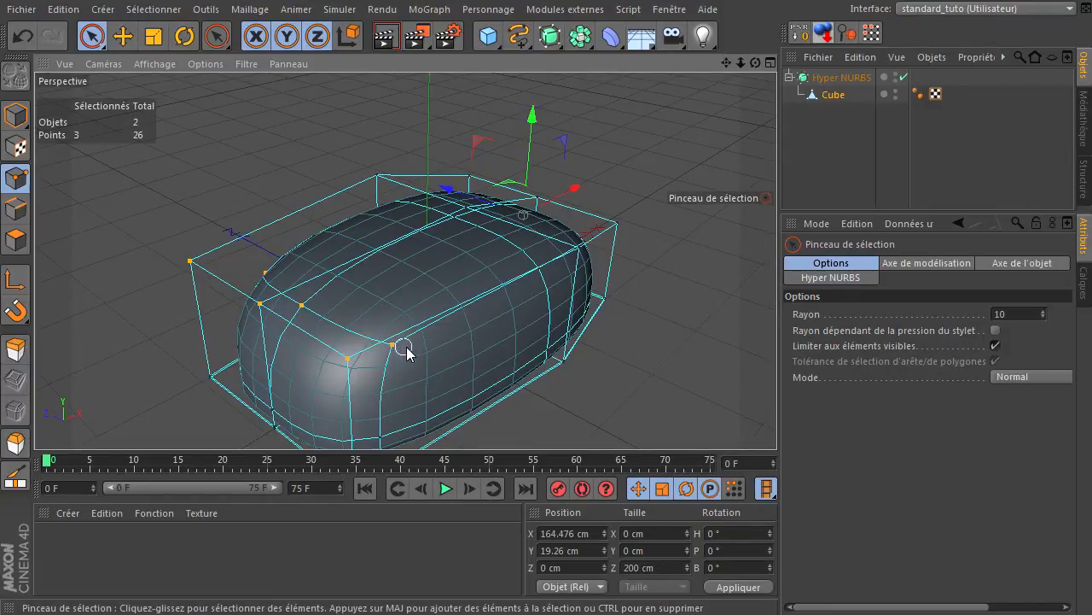
left_click_drag(306, 221, 307, 248)
left_click(223, 198)
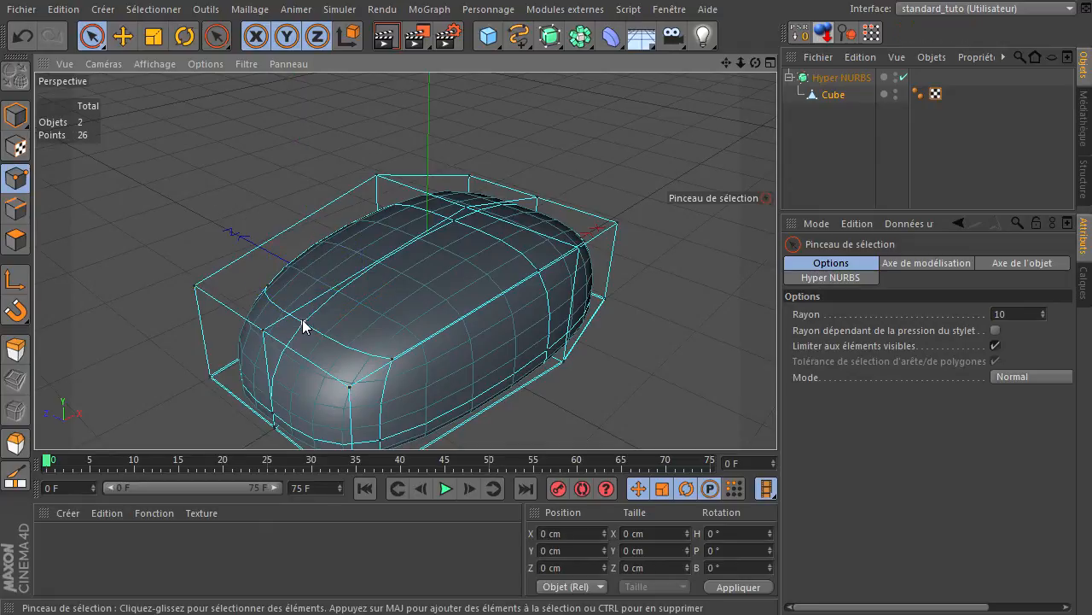
- Move the two outer top corner points of the -X end downward and inward along X, and clear the selection
mouse_move(412, 367)
left_mouse_down()
mouse_move(383, 367)
mouse_move(324, 300)
mouse_move(272, 288)
left_mouse_up()
left_click_drag(333, 244, 320, 337)
left_click_drag(385, 300, 413, 306)
left_click(686, 151)
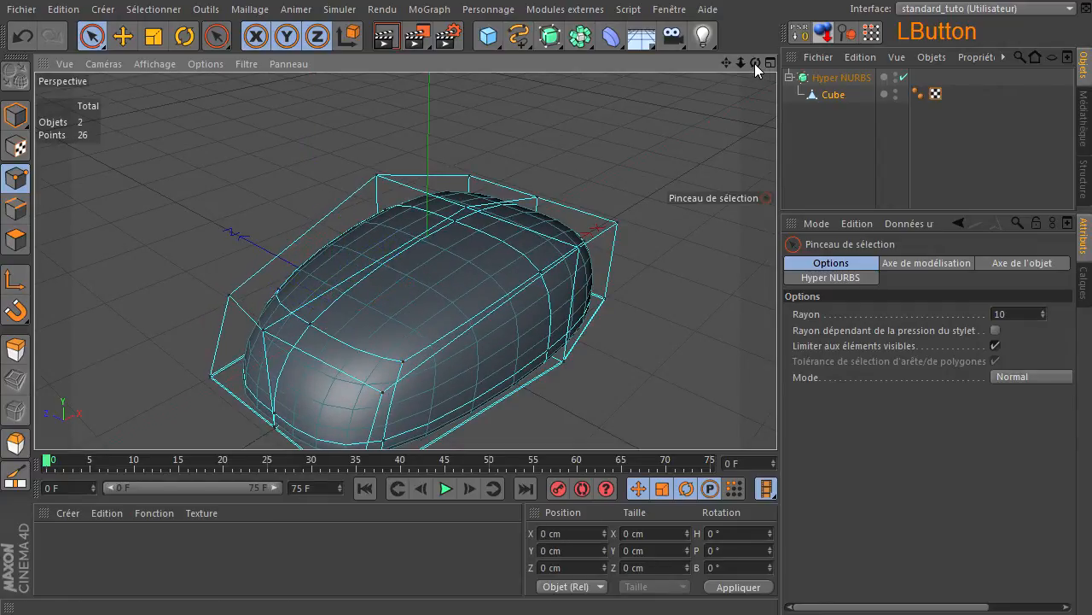
- Select the two outer top corner points of the +X end, move them inward along X to about 151 cm, and clear the selection
left_click_drag(755, 64, 777, 420)
left_click(613, 277)
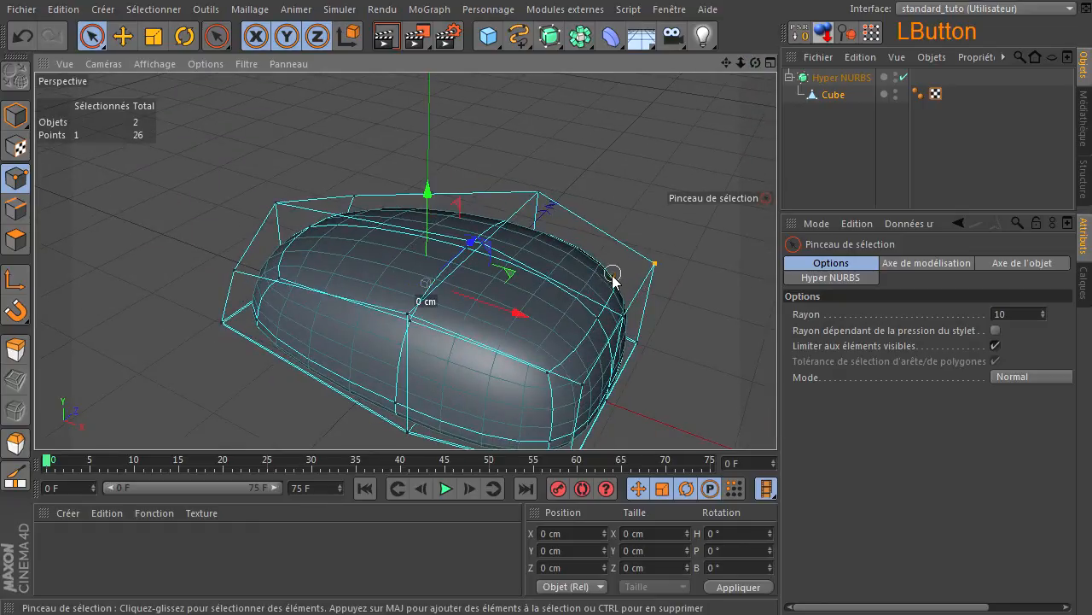
left_click(579, 381, "shift")
left_click_drag(663, 347, 640, 348)
left_click(677, 244)
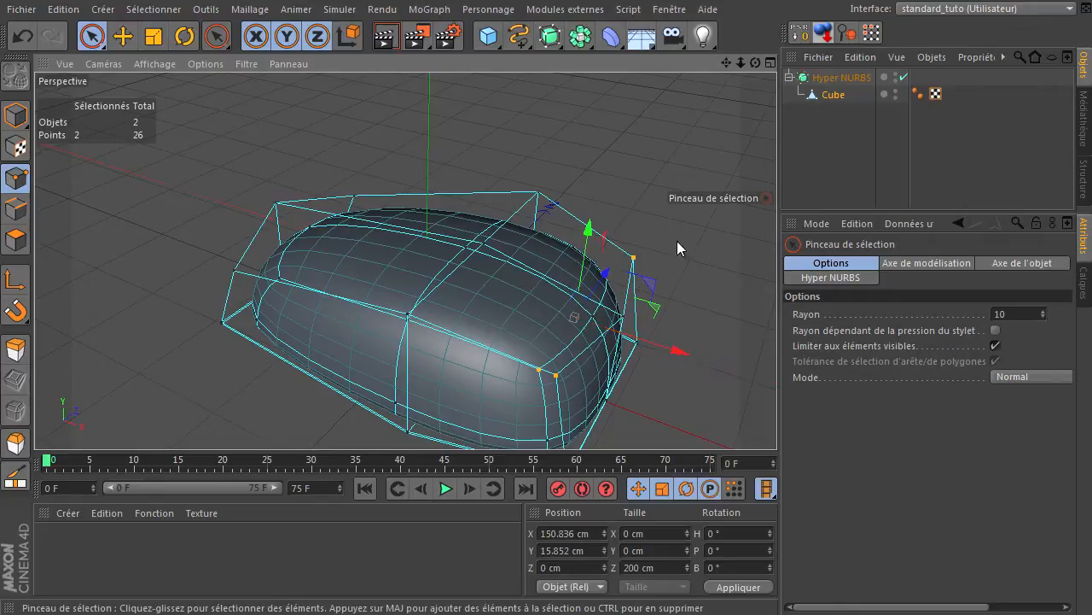
left_click_drag(741, 62, 632, 72)
left_click_drag(777, 418, 818, 153)
left_click(818, 152)
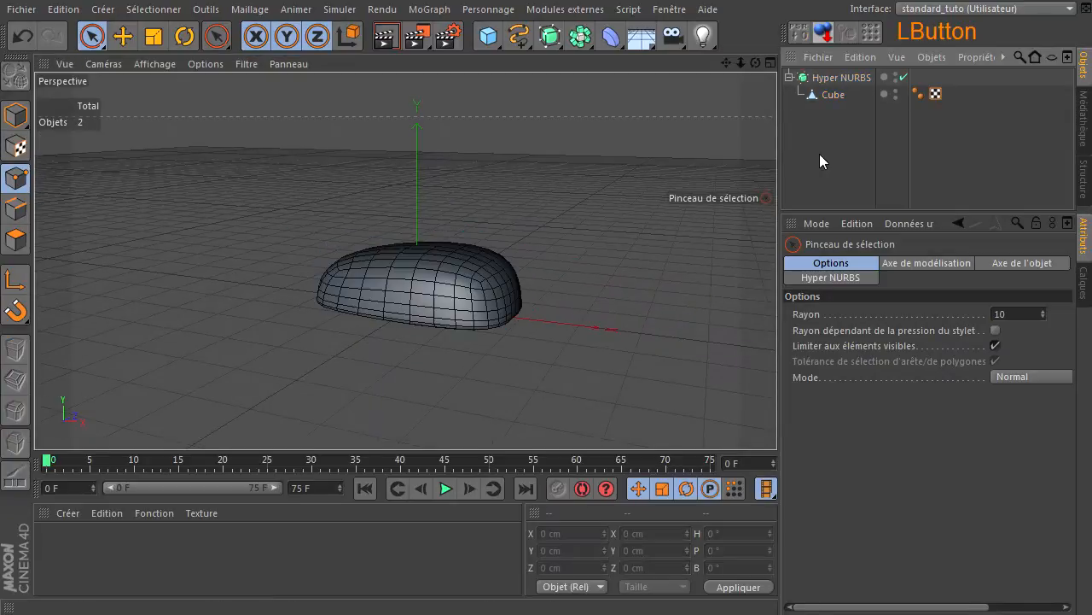
- Turn off the Hyper NURBS smoothing and lower the smoothing angle of the cube's Lissage tag to 69°
left_click_drag(756, 62, 777, 418)
left_click(905, 78)
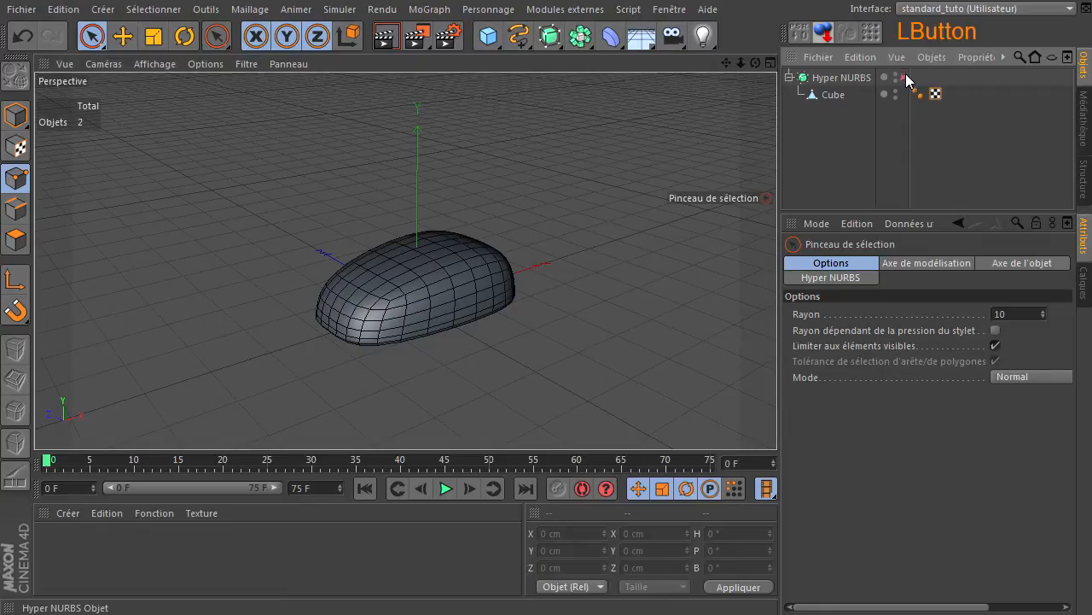
left_click(918, 93)
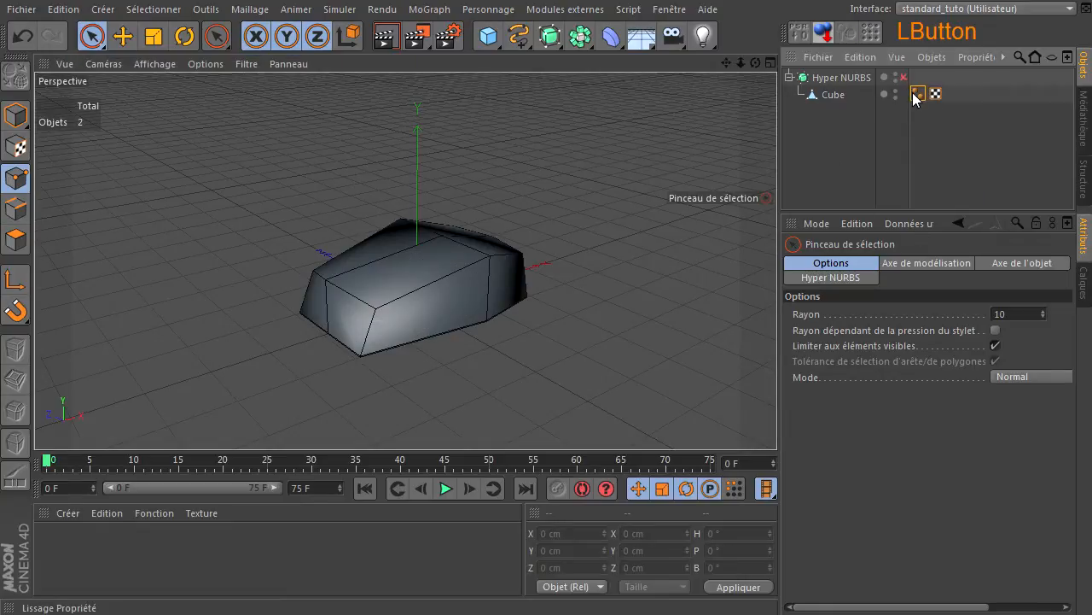
left_click(929, 321)
left_click(928, 321)
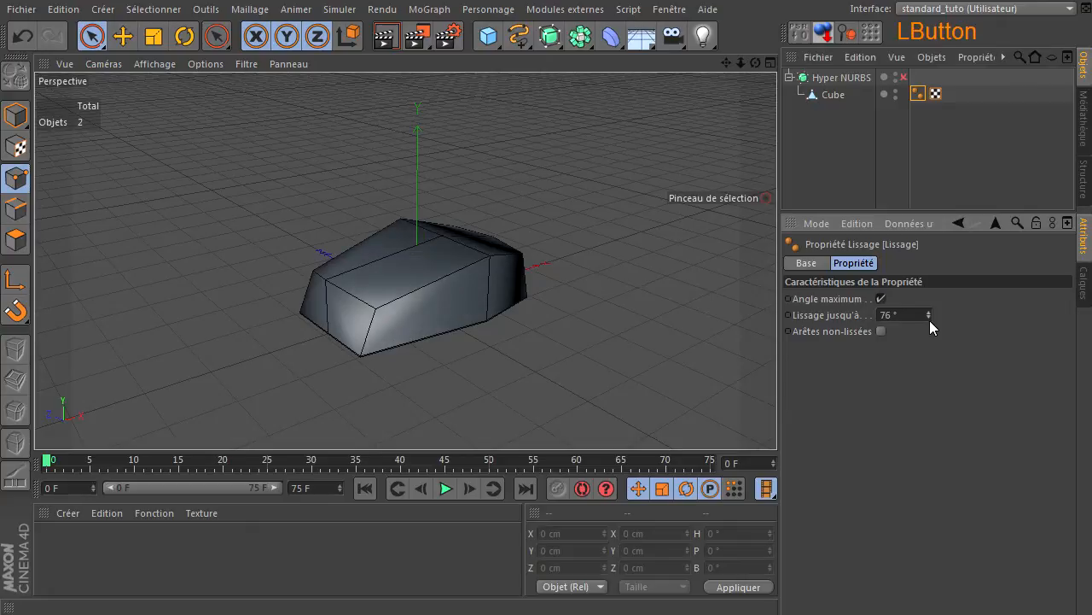
left_click(928, 321)
left_click(928, 321)
left_click(930, 319)
left_click(930, 319)
left_click(930, 319)
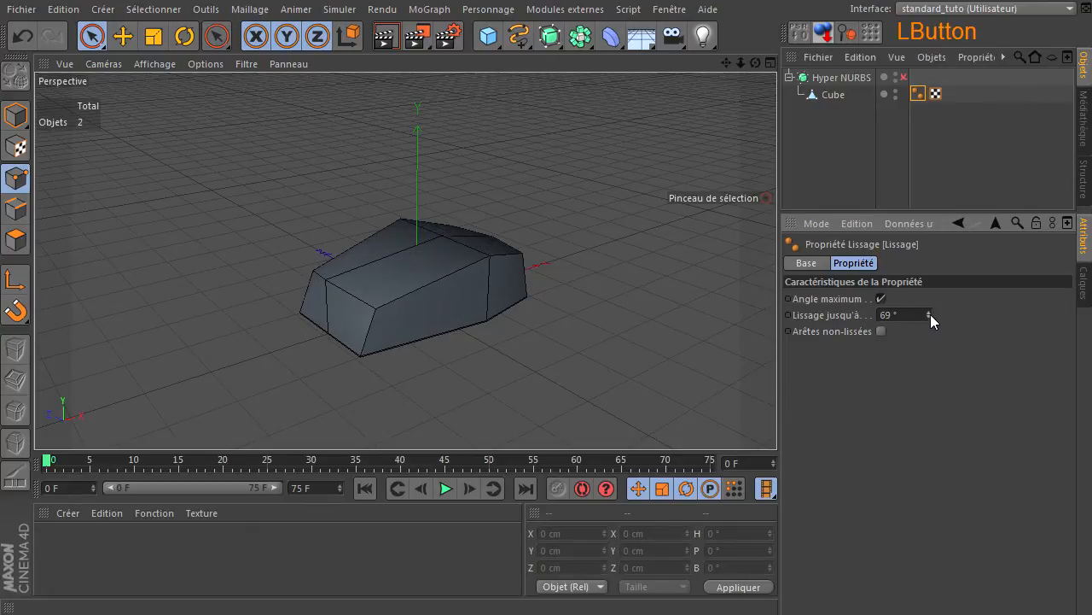
- Set the smoothing angle of the cube's Lissage tag to 67° and turn the Hyper NURBS back on
left_click_drag(756, 62, 777, 424)
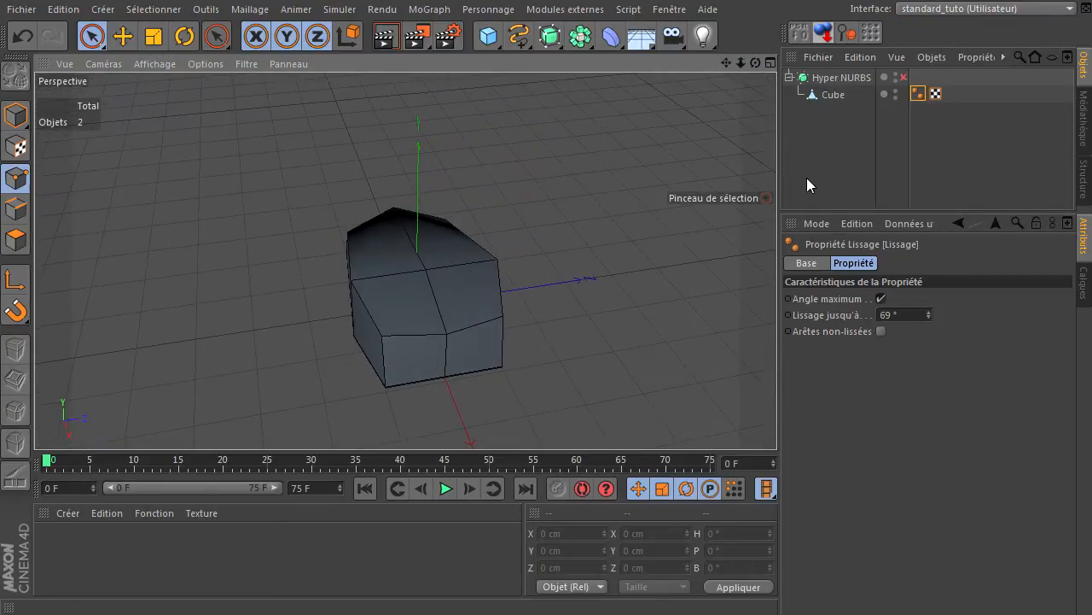
left_click(927, 318)
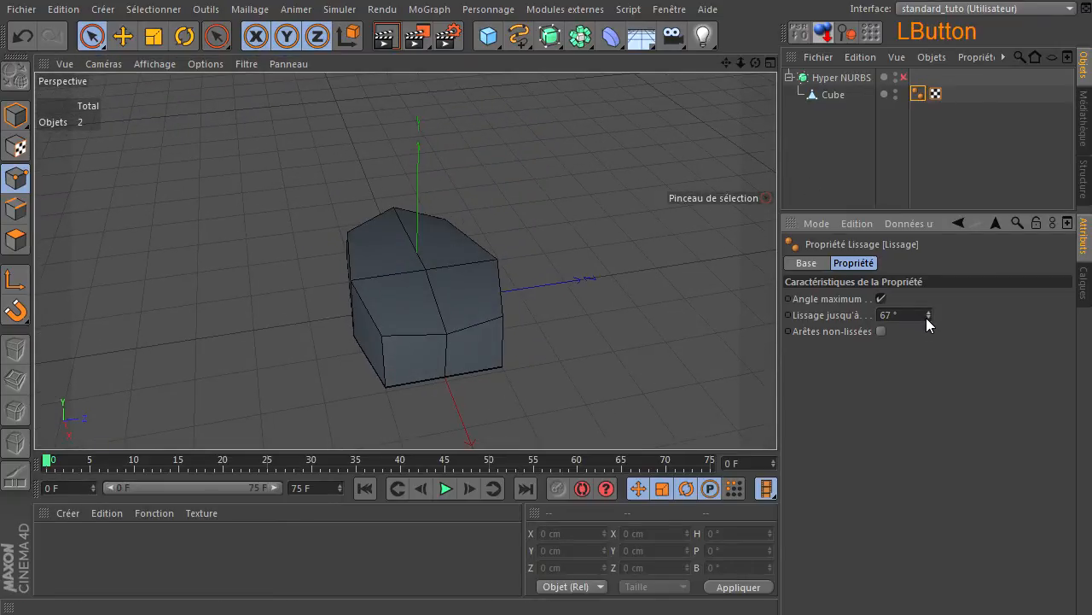
left_click_drag(758, 64, 779, 418)
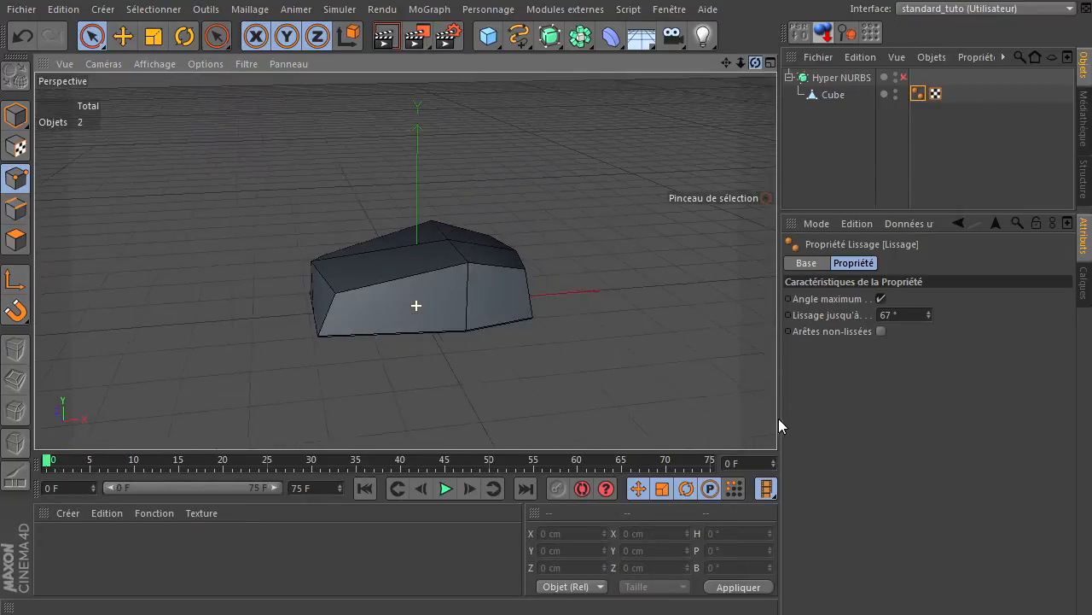
left_click(903, 77)
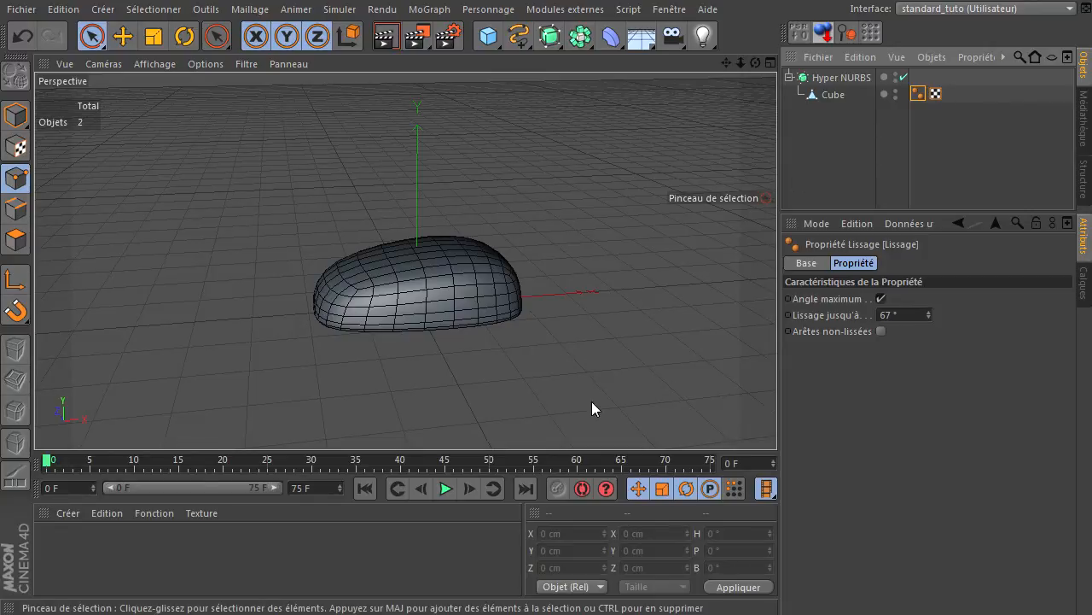
- Set the Hyper NURBS viewport subdivision to 3 and render the perspective view
left_click(832, 79)
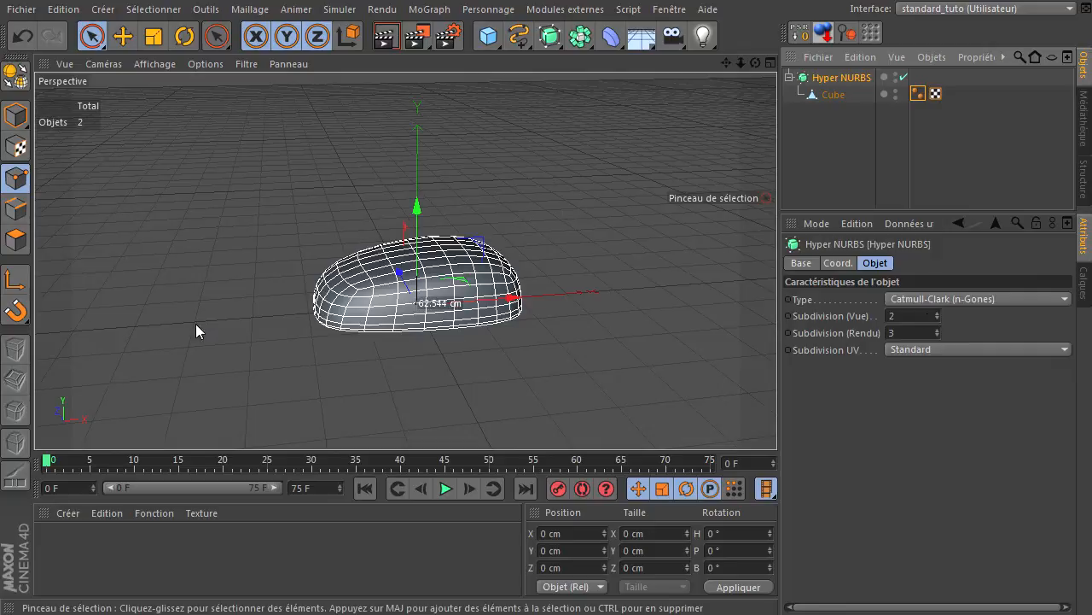
left_click(916, 332)
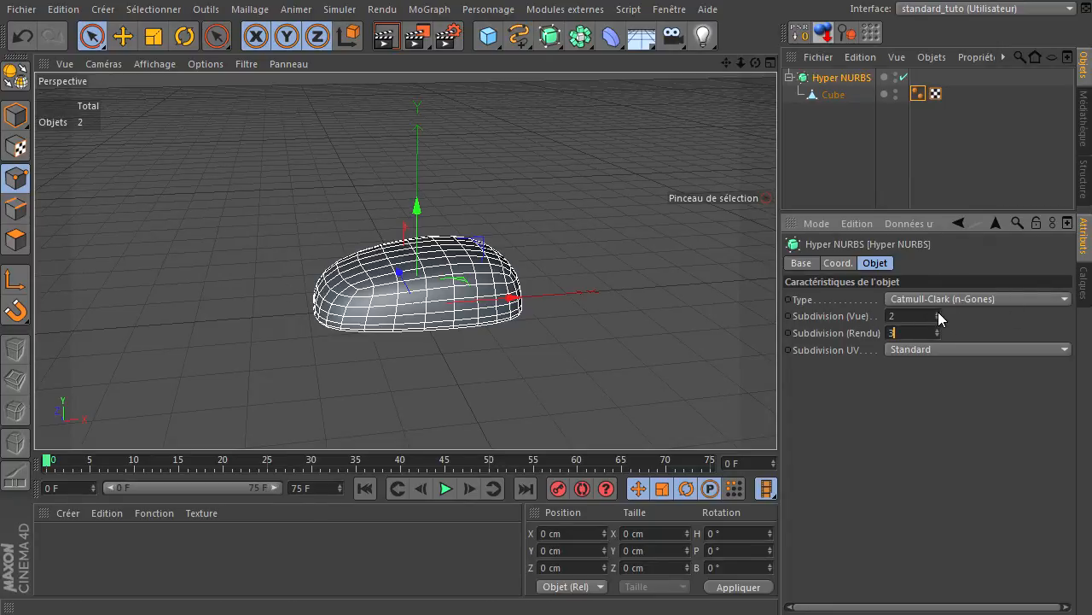
left_click(937, 312)
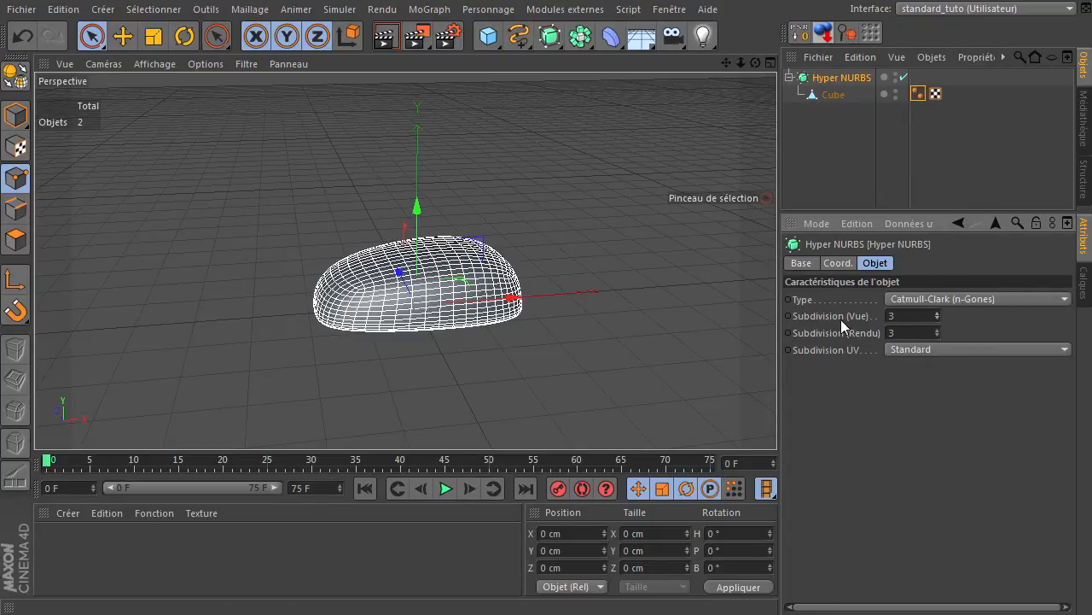
left_click(385, 36)
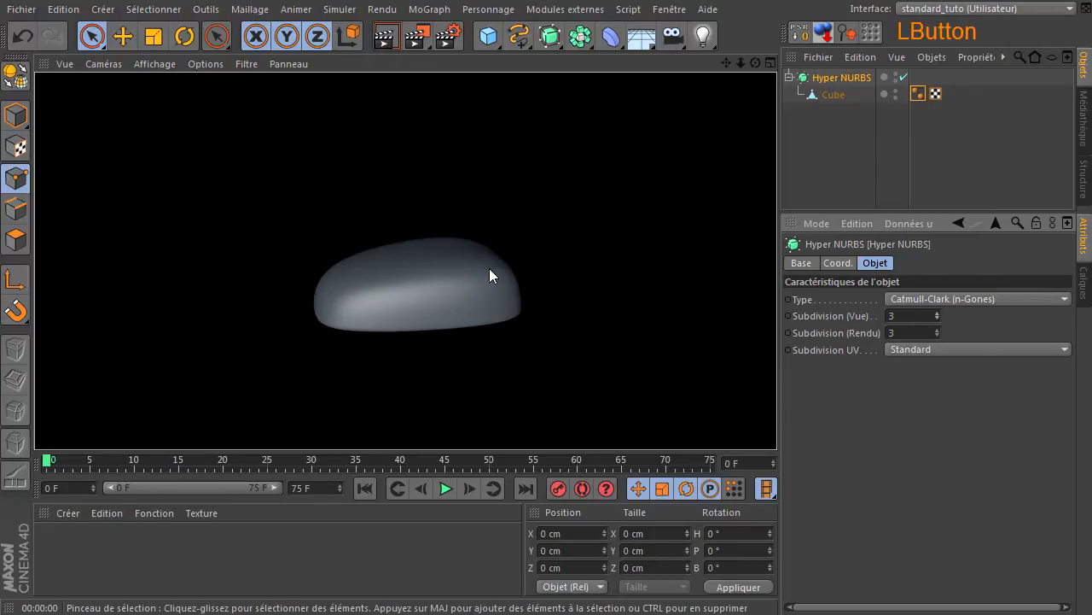
- Raise the Hyper NURBS viewport subdivision to 5, and reduce it to 1 for comparison
double_click(938, 313)
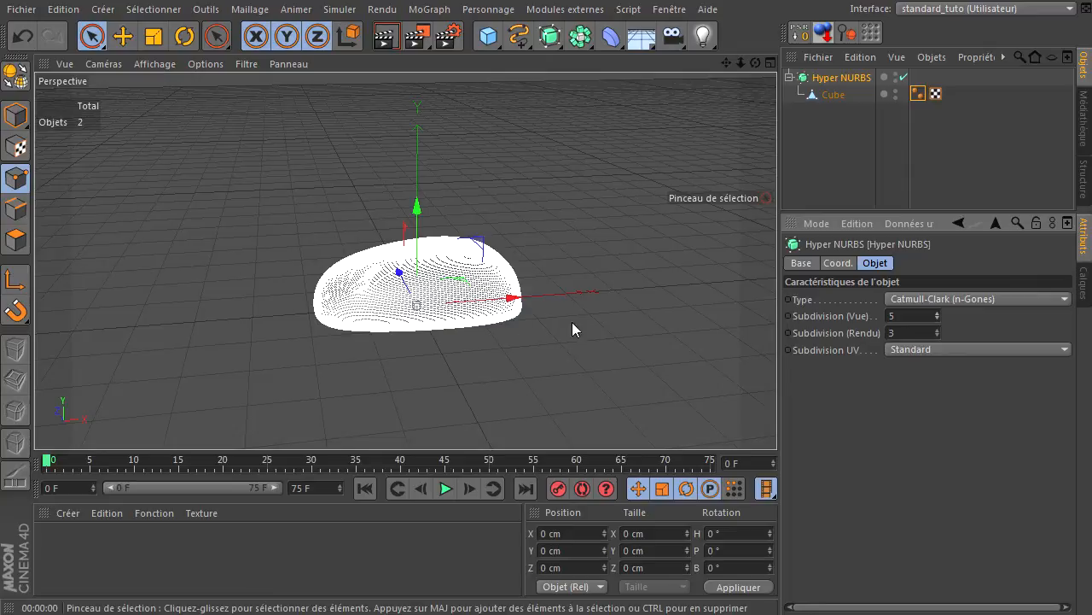
left_click(940, 320)
left_click(940, 320)
left_click(939, 320)
left_click(939, 320)
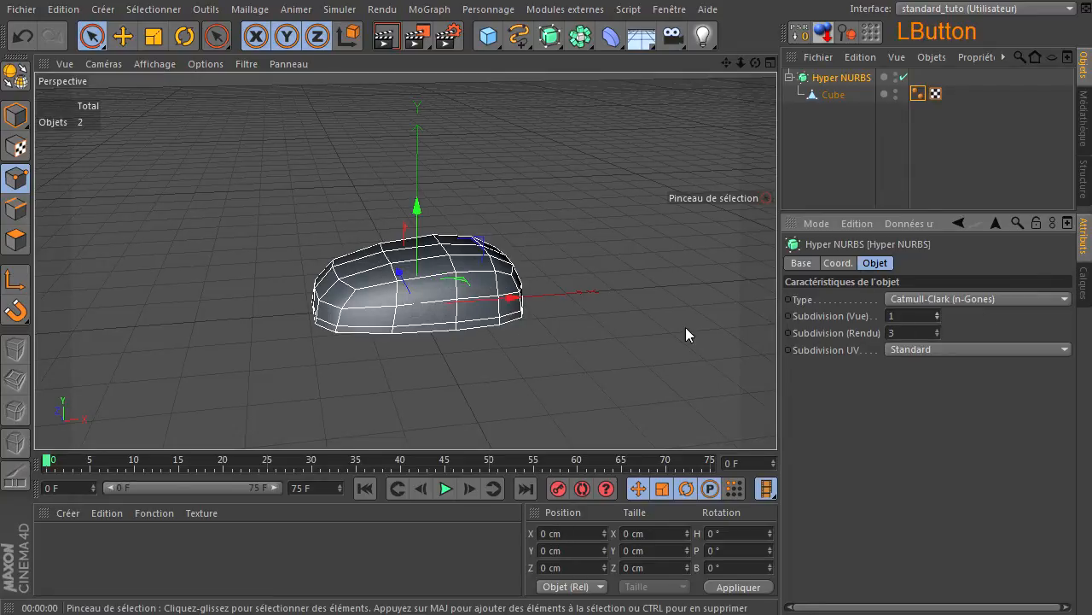
- Set the Hyper NURBS viewport subdivision to 2, keeping the render subdivision at 3
left_click_drag(755, 62, 781, 77)
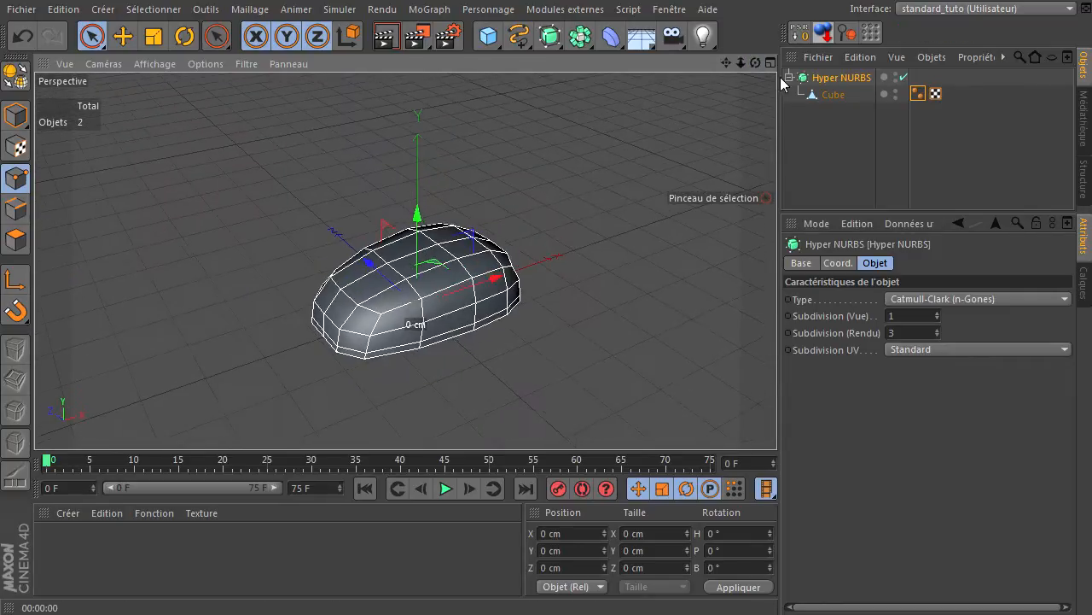
left_click(929, 333)
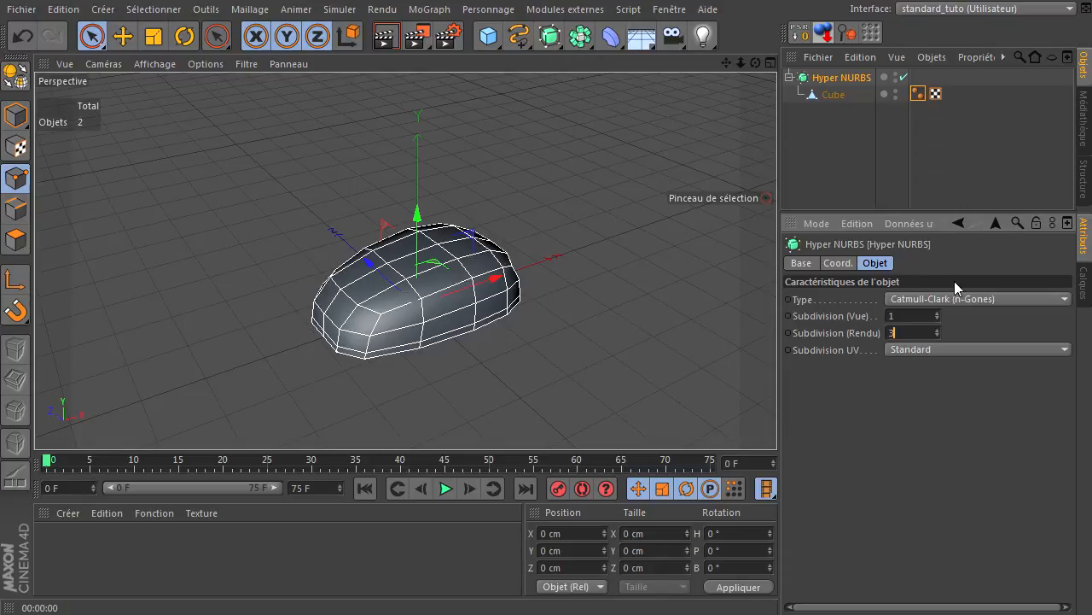
left_click(938, 312)
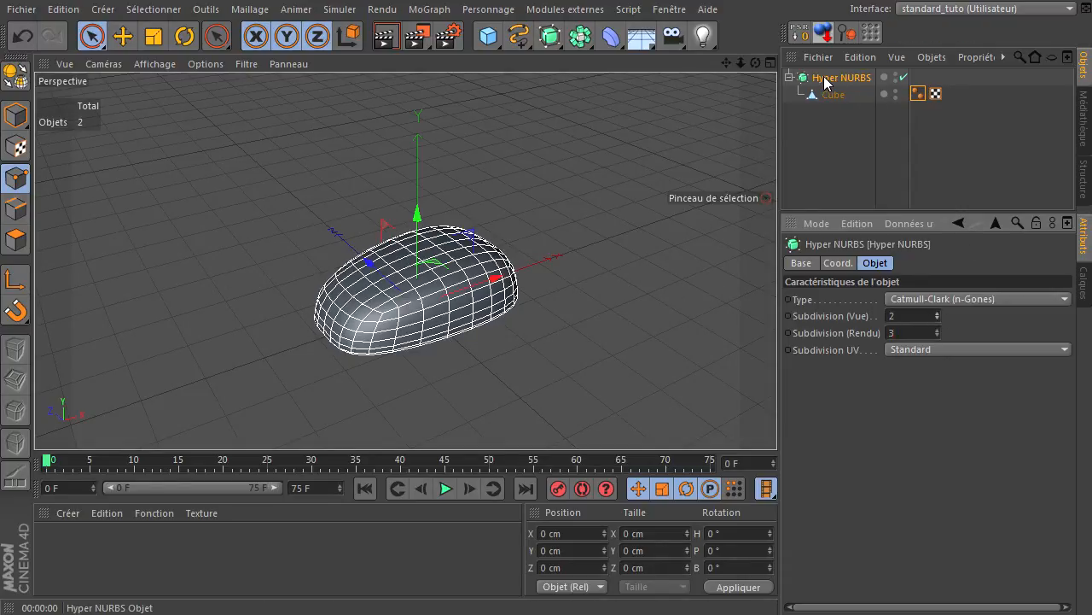
- Delete the Hyper NURBS object together with its reshaped cube
left_click(814, 136)
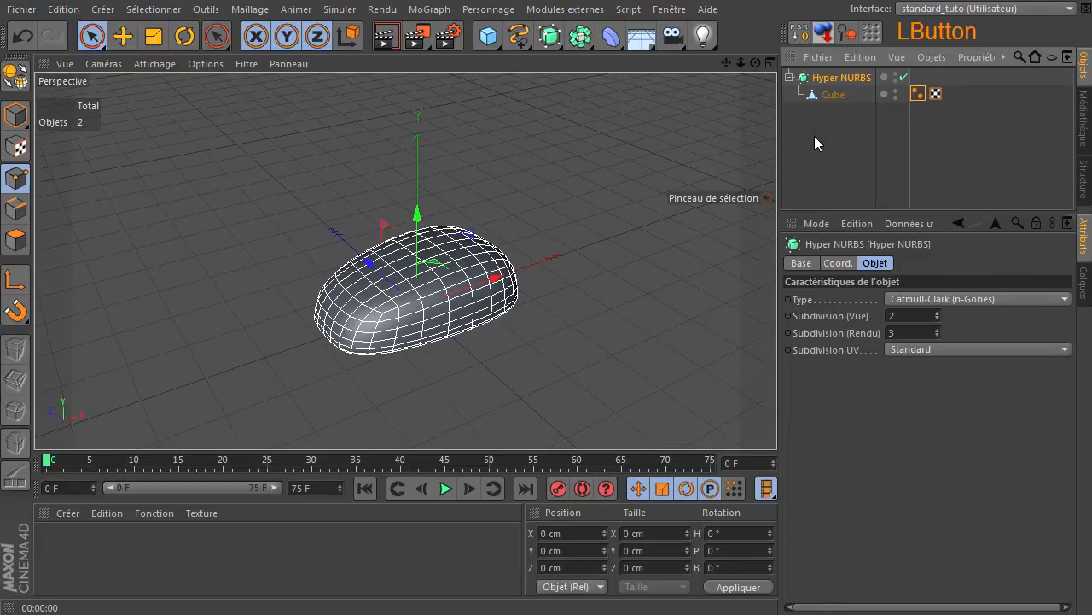
left_click(865, 78)
key("Delete")
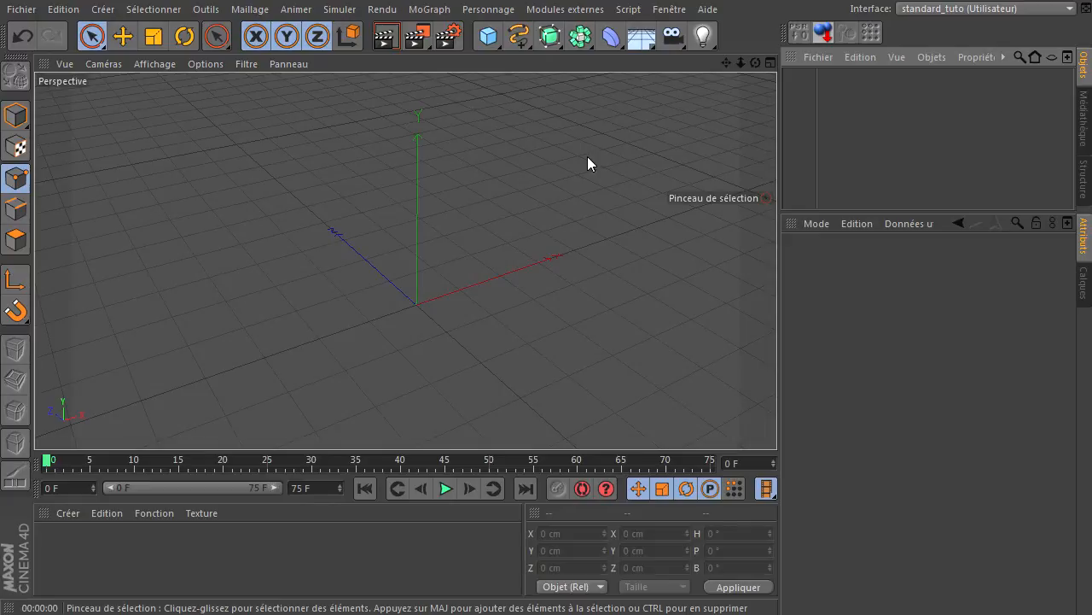
- Add a sphere primitive to the empty scene and set its segments to 8
mouse_move(751, 64)
left_mouse_down()
mouse_move(777, 418)
mouse_move(747, 69)
left_mouse_up()
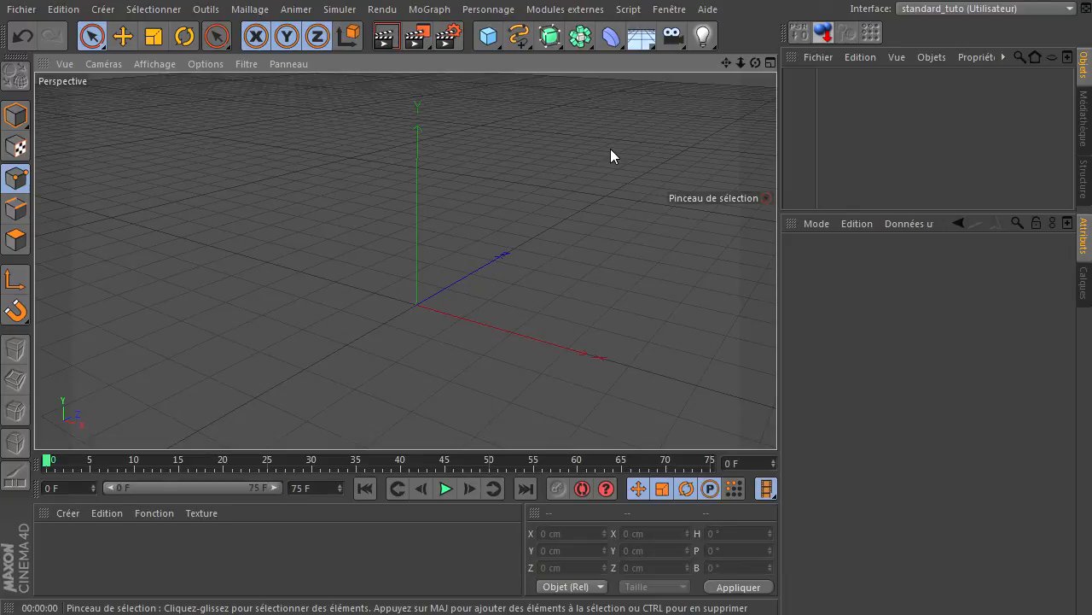
left_click_drag(488, 36, 914, 78)
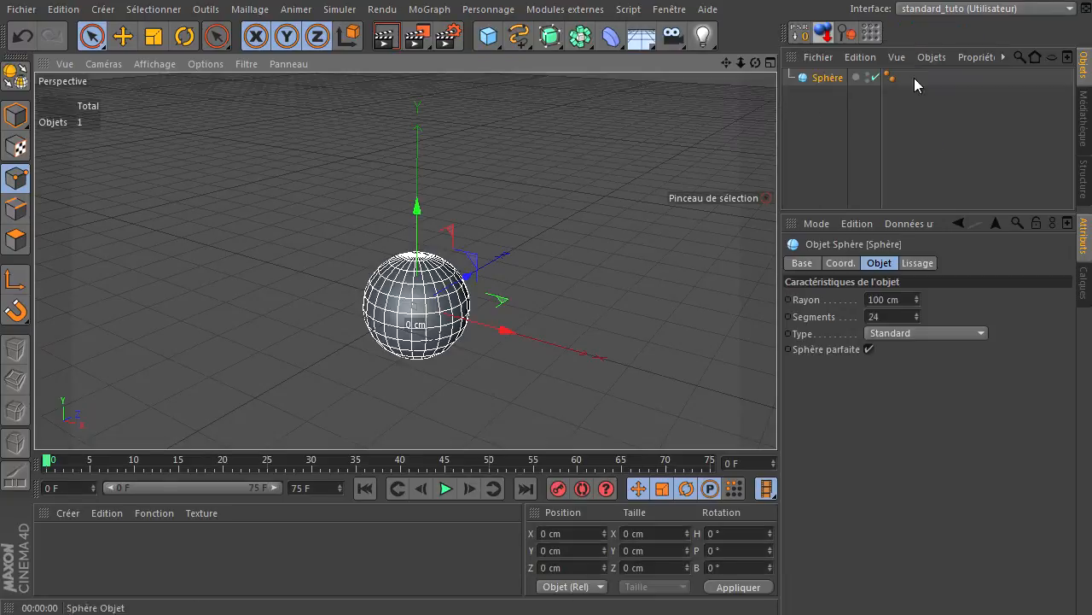
left_click(889, 322)
type("8")
key("Return")
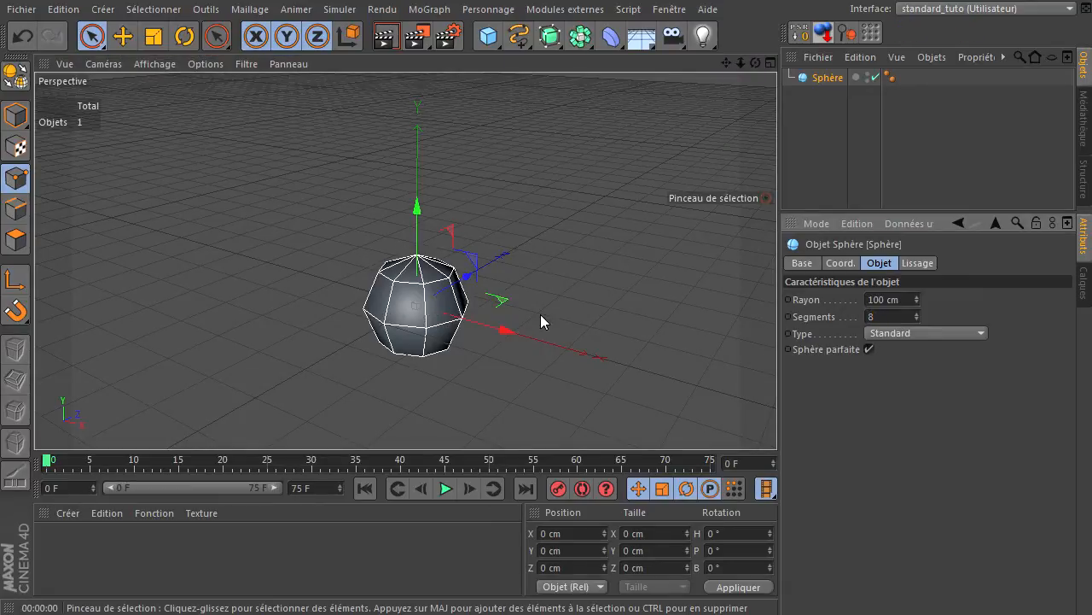
- Add a Hyper NURBS object, nest the sphere inside it, and clear the selection
left_click(550, 36)
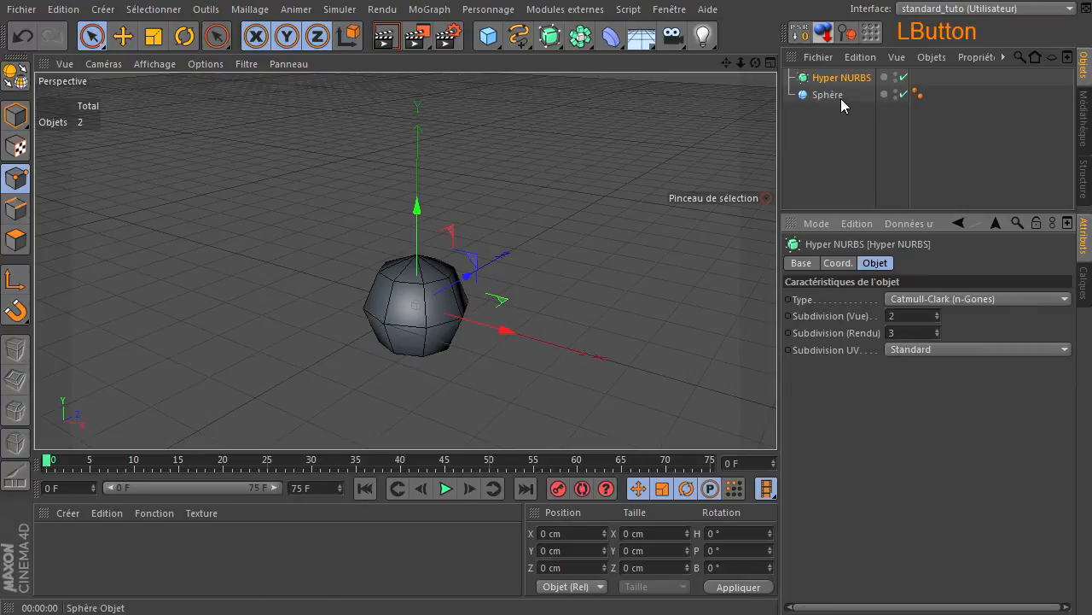
left_click_drag(845, 77, 846, 80)
left_click(832, 146)
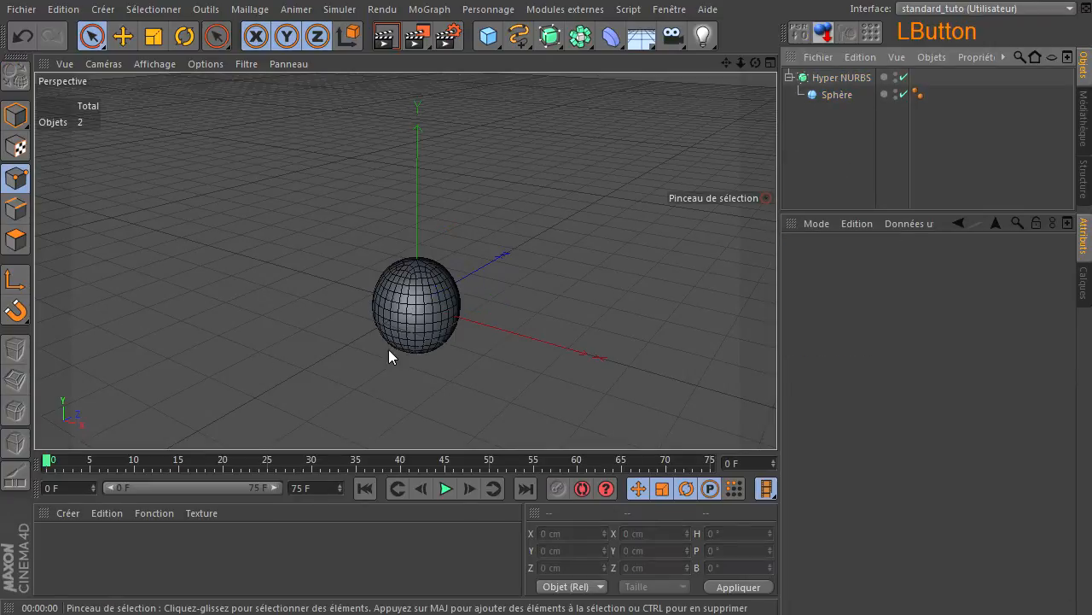
- Turn off the smoothing on the sphere, and delete the Hyper NURBS object with the sphere inside it
left_click(846, 96)
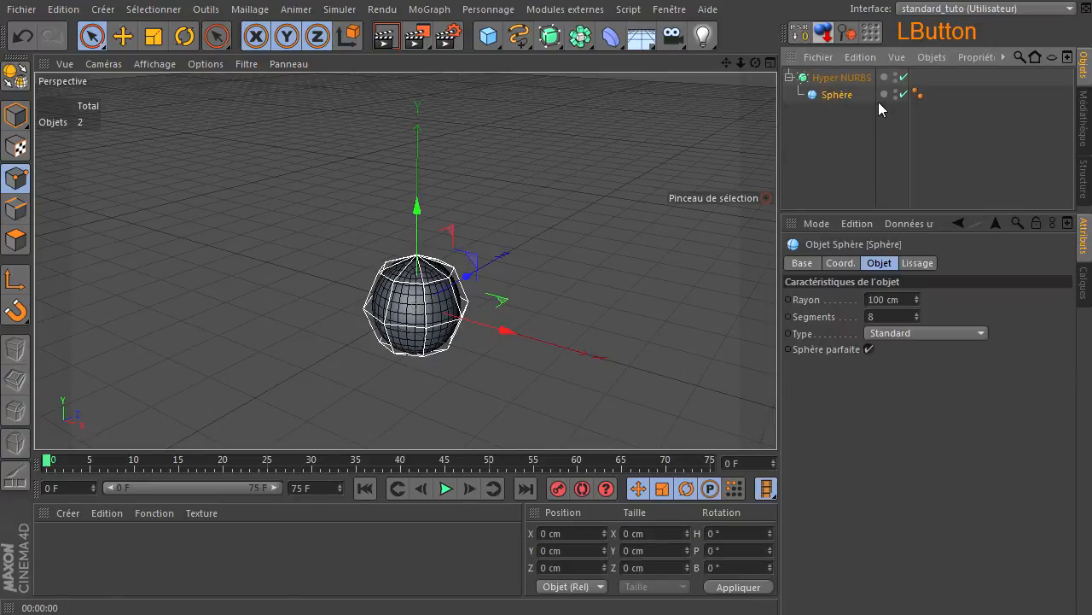
left_click(906, 78)
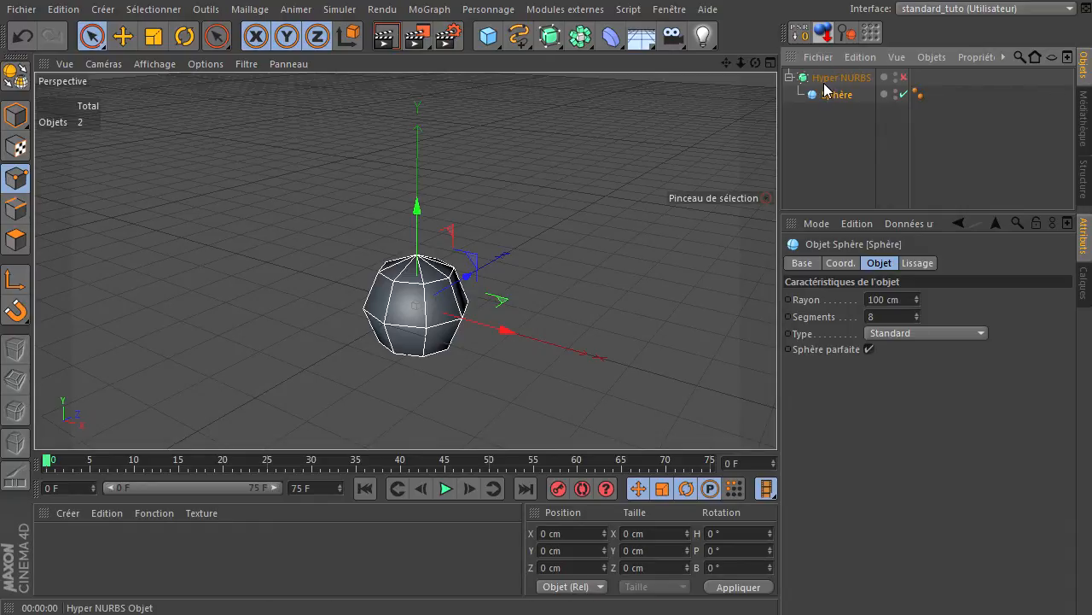
key("Delete")
left_click(871, 177)
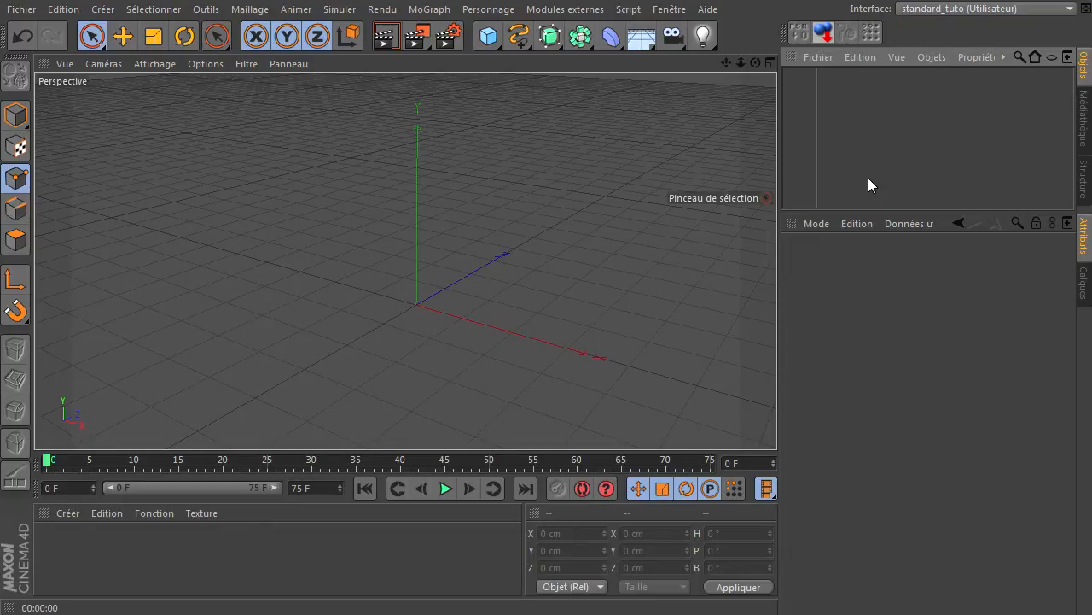
left_click_drag(549, 36, 688, 116)
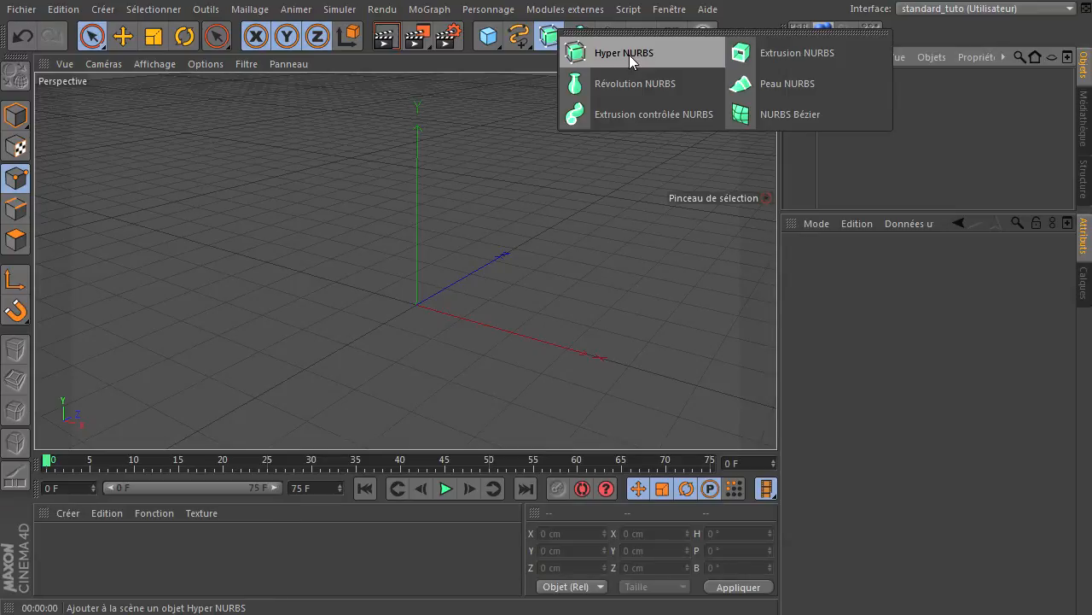
left_click(567, 239)
- Add a cube with 10 segments in X, Y and Z, and make it an editable polygon object
left_click_drag(488, 36, 671, 48)
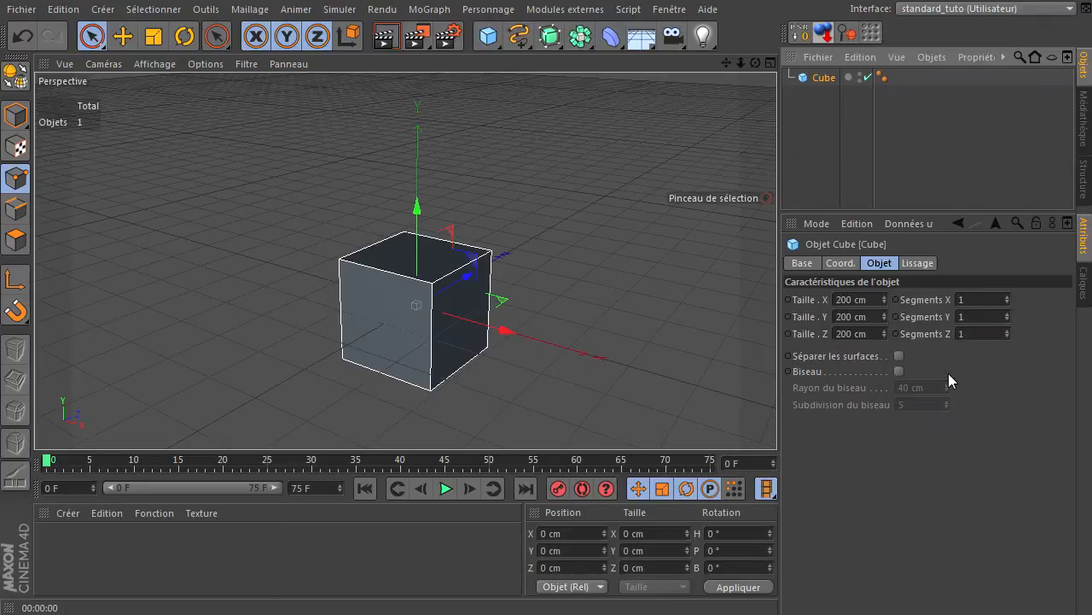
left_click(974, 297)
type("0")
key("Tab")
type("0")
key("Tab")
type("0")
key("Return")
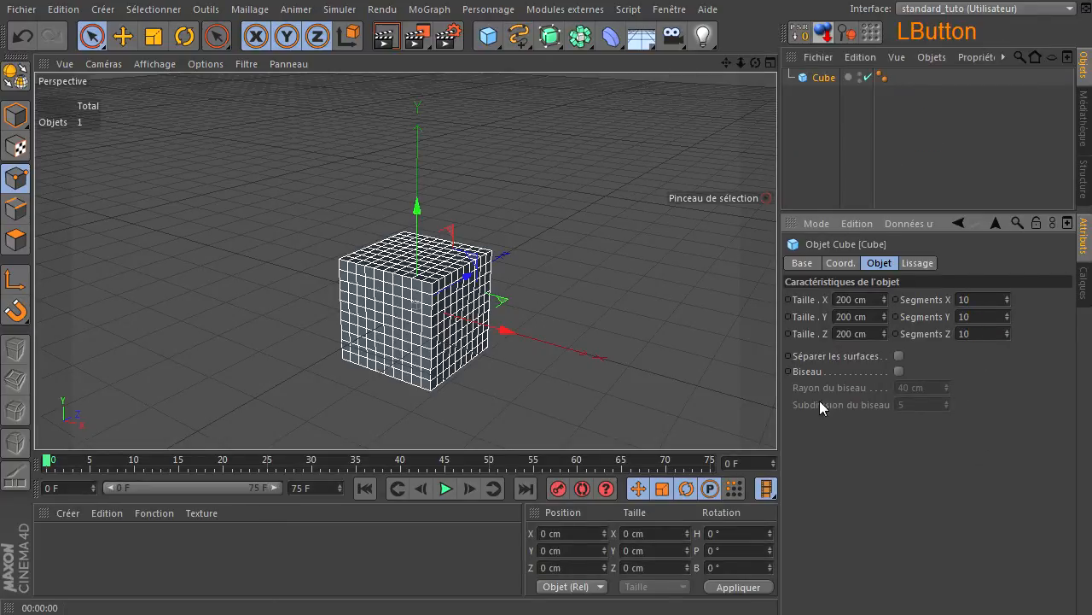
left_click(13, 75)
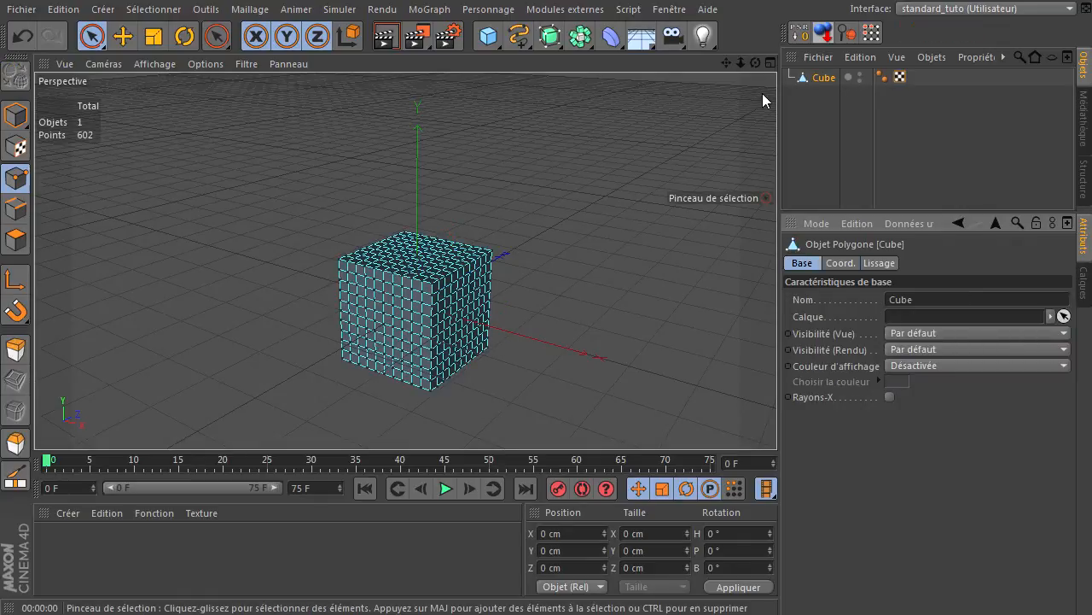
left_click(23, 36)
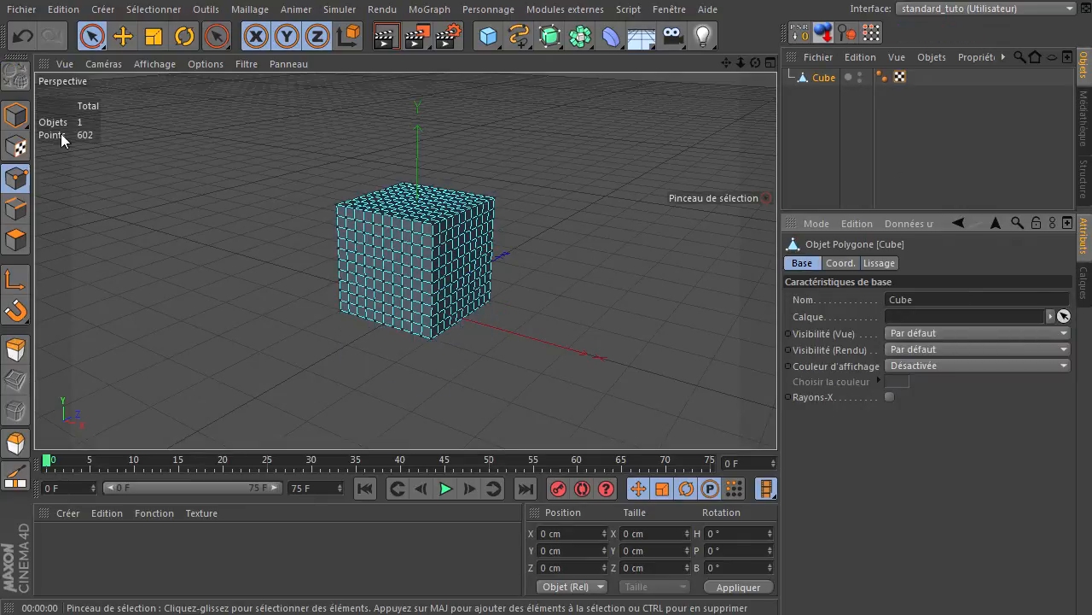
- Switch the cube to polygon editing and activate the Brush (Pinceau) transformation tool
left_click(15, 114)
left_click(15, 240)
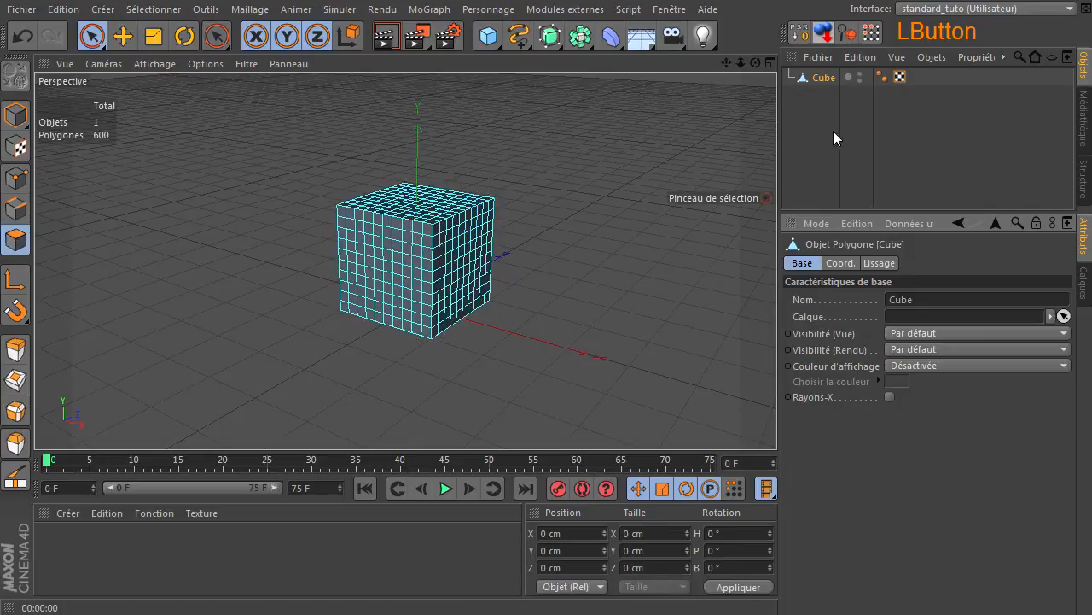
left_click_drag(728, 64, 696, 64)
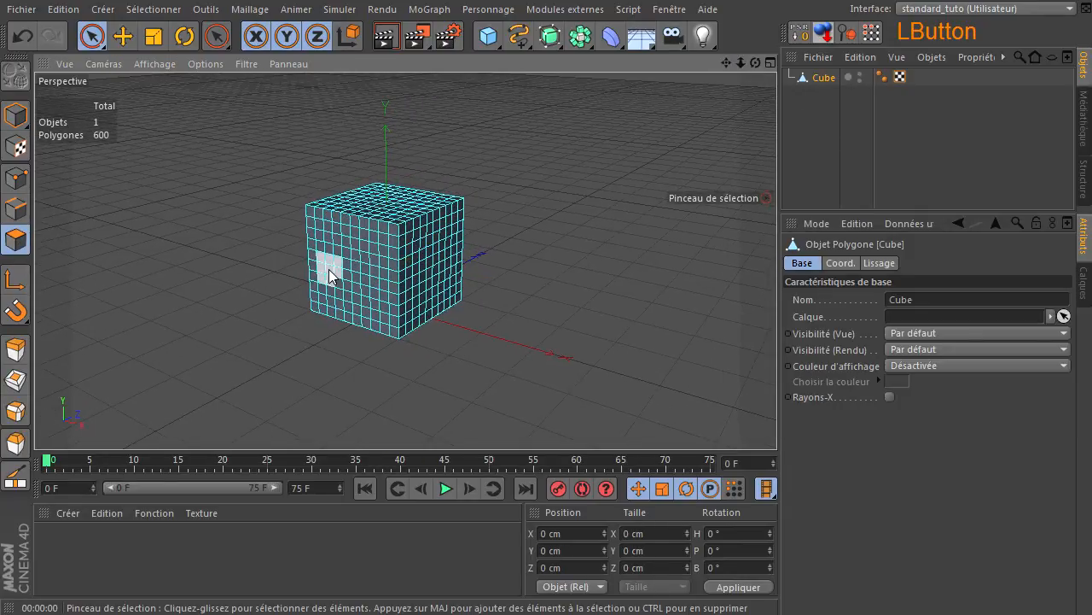
scroll(331, 268, "up", 4)
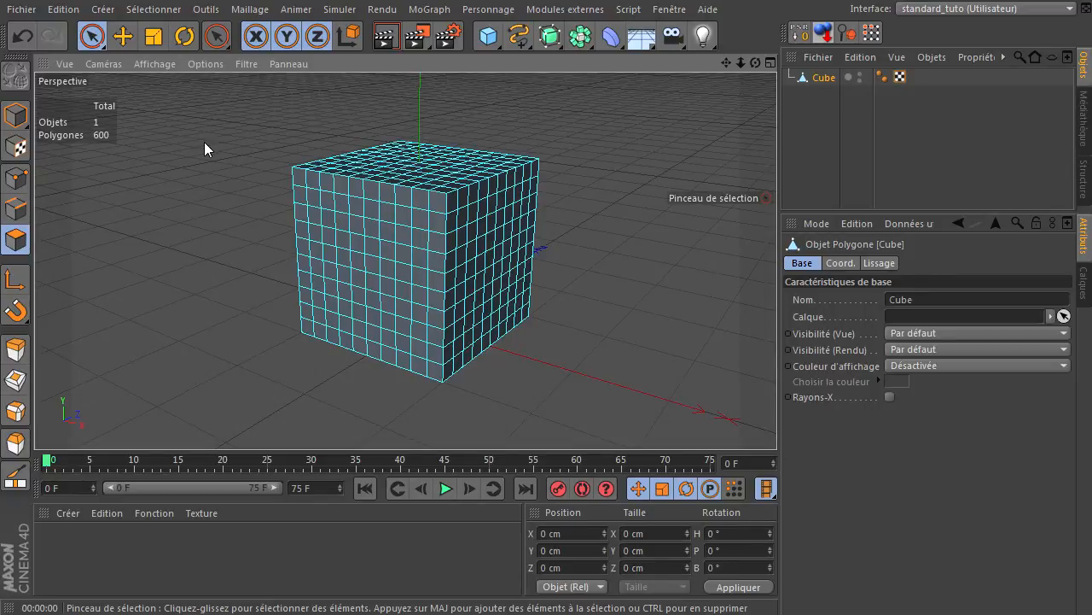
left_click(257, 12)
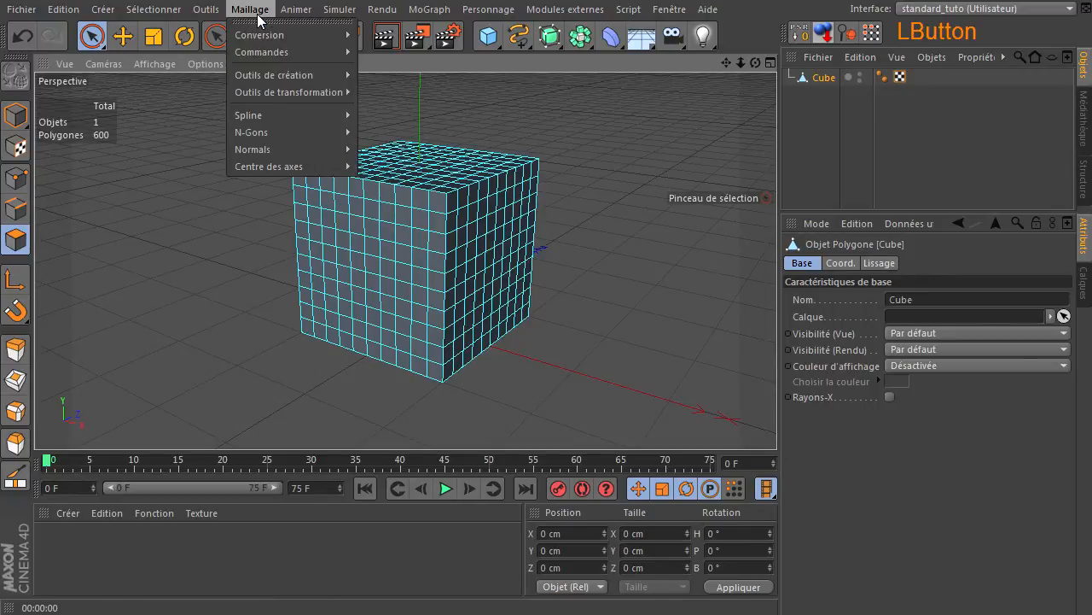
mouse_move(274, 93)
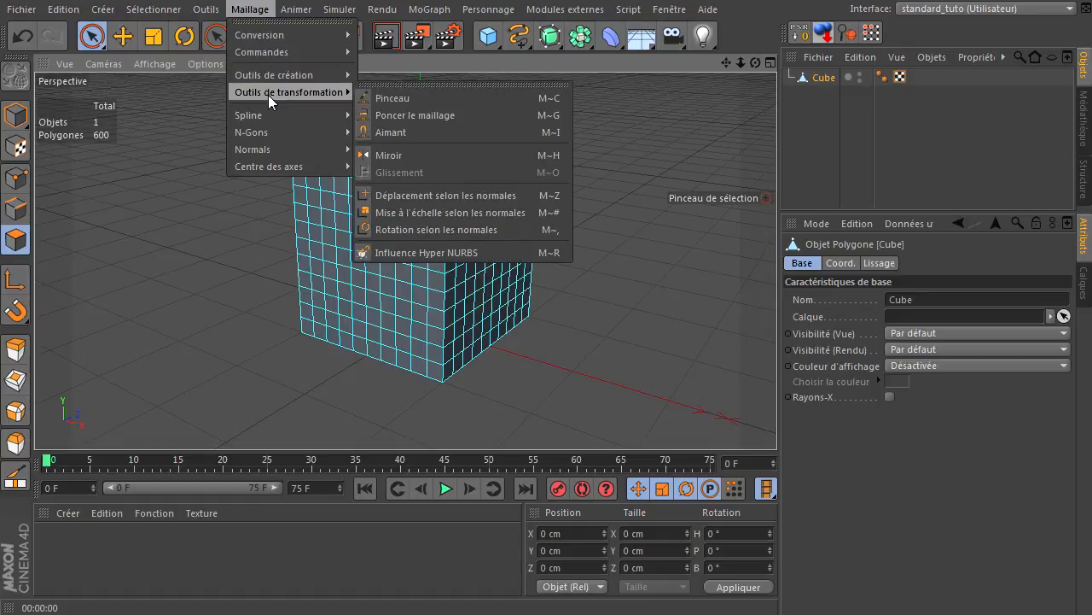
left_click(413, 99)
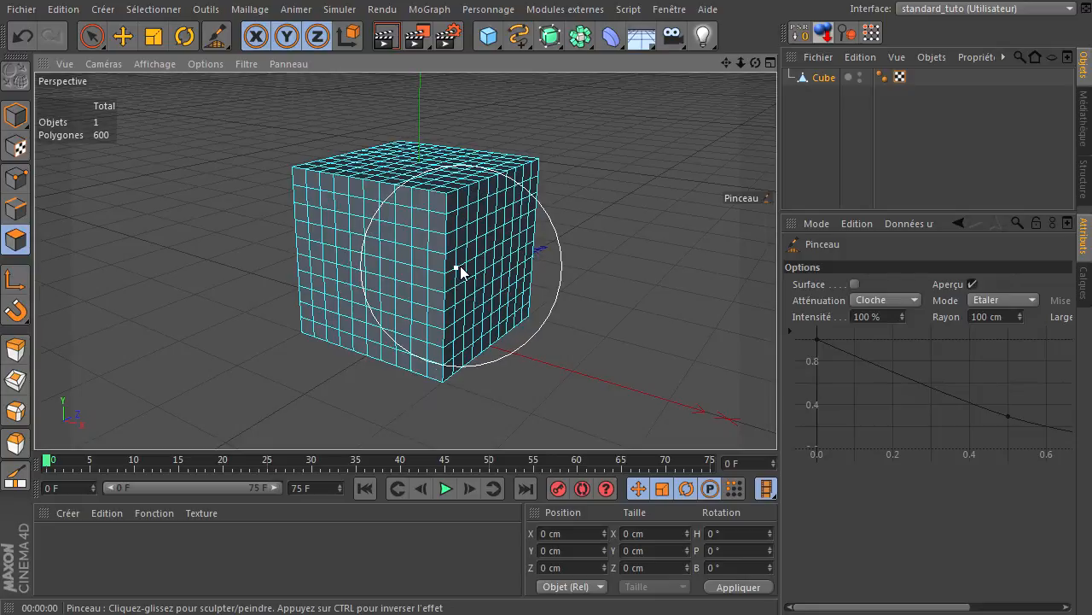
scroll(447, 270, "down", 3)
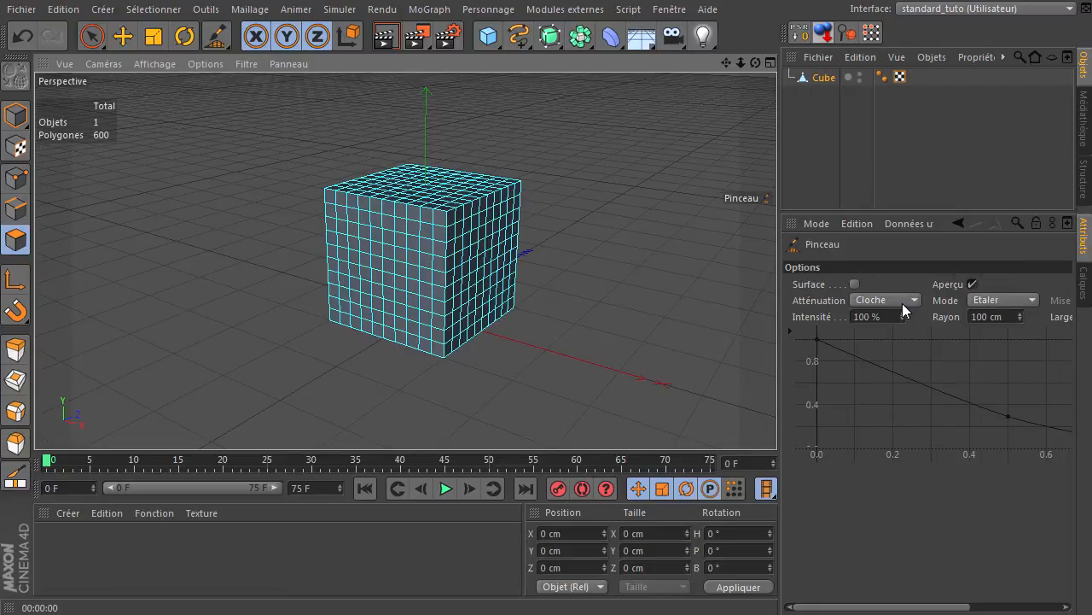
- Set the brush intensity to 70 %, the radius to 50 cm and the mode to Lisser
left_click(884, 316)
type("70")
key("Return")
left_click(999, 317)
type("50")
key("Delete")
key("Return")
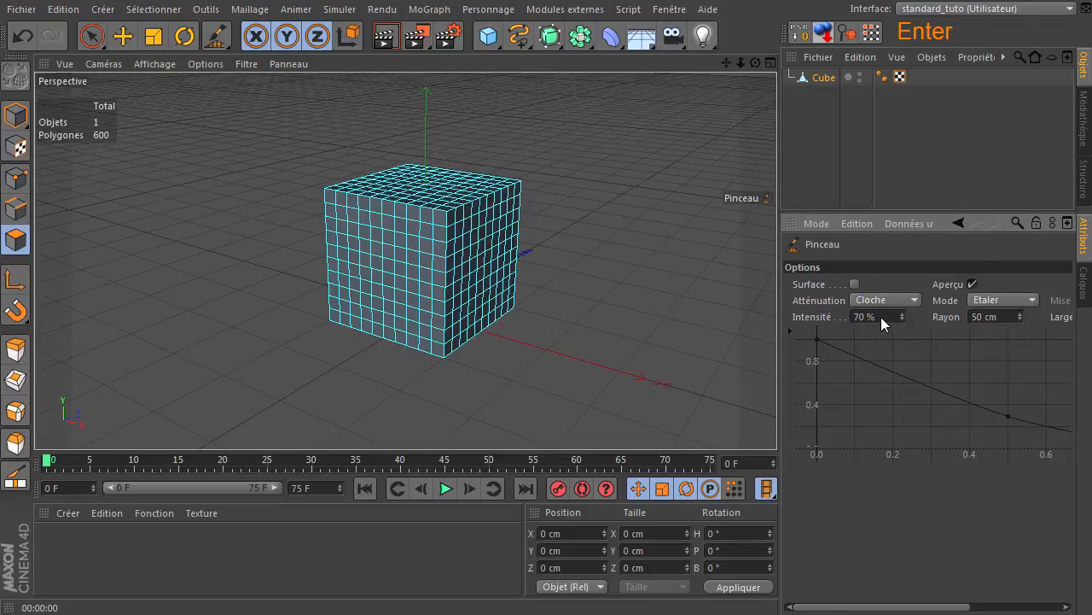
left_click(1011, 300)
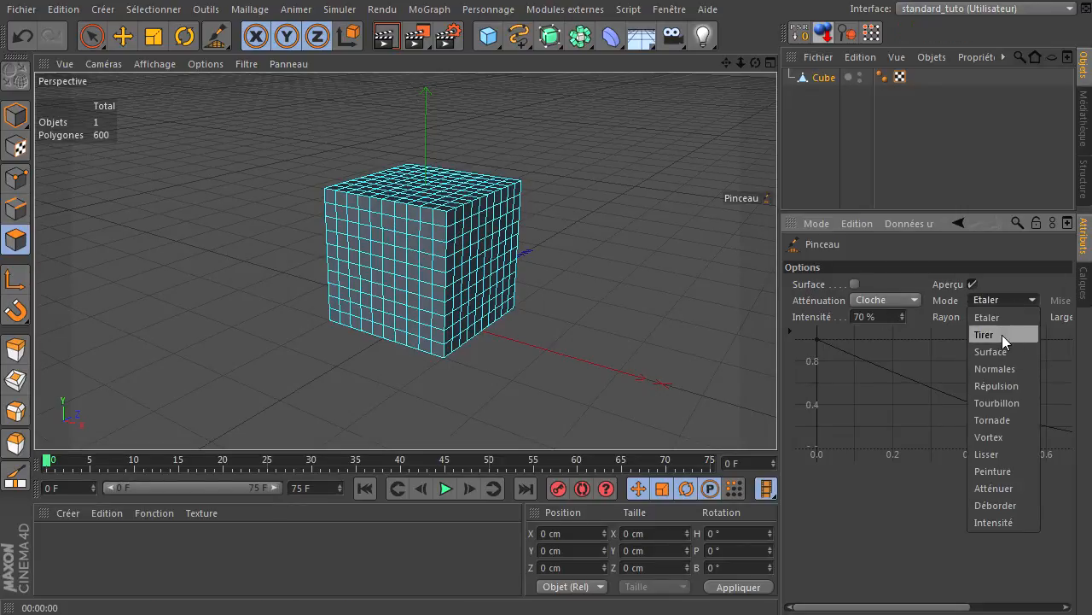
left_click(1003, 453)
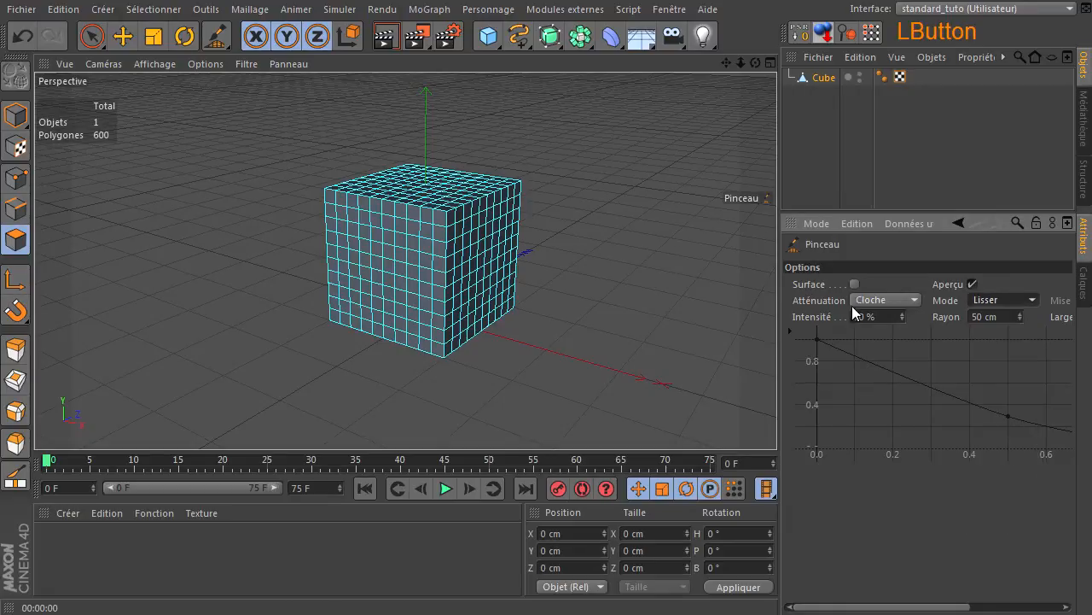
- Smooth the cube's edges and corners with brush strokes from several sides
mouse_move(550, 165)
left_mouse_down()
mouse_move(430, 222)
mouse_move(329, 217)
mouse_move(322, 261)
mouse_move(332, 321)
mouse_move(437, 349)
mouse_move(452, 251)
left_mouse_up()
mouse_move(568, 293)
left_mouse_down()
mouse_move(490, 341)
mouse_move(532, 352)
mouse_move(545, 289)
mouse_move(543, 218)
mouse_move(505, 166)
mouse_move(377, 152)
mouse_move(333, 198)
left_mouse_up()
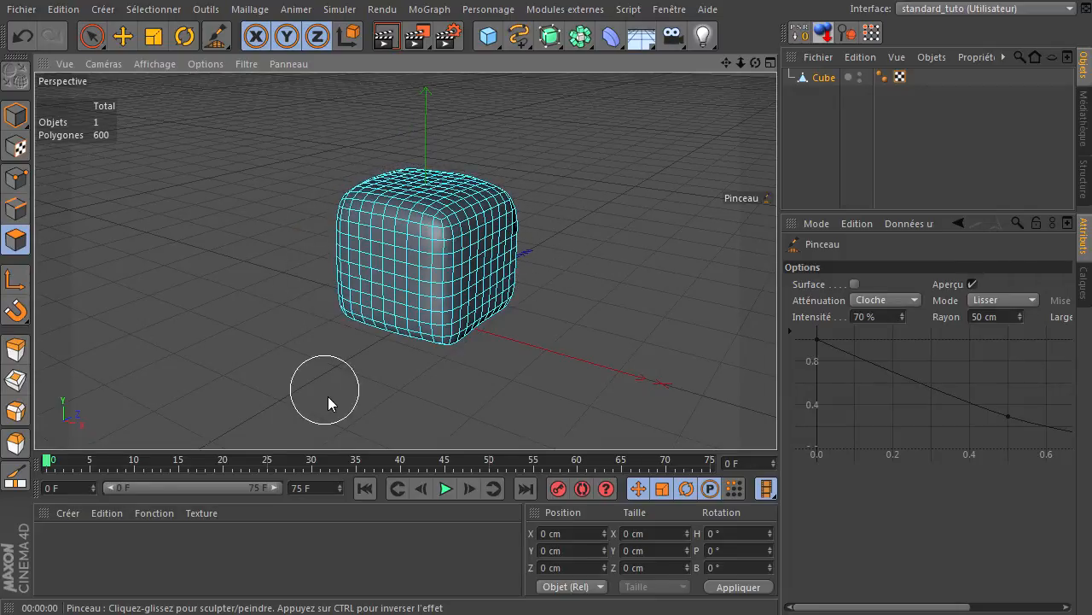
mouse_move(493, 375)
left_mouse_down()
mouse_move(467, 366)
mouse_move(473, 359)
left_mouse_up()
left_click_drag(755, 63, 777, 418)
mouse_move(411, 256)
left_mouse_down()
mouse_move(415, 315)
mouse_move(478, 341)
mouse_move(510, 333)
mouse_move(538, 205)
mouse_move(530, 163)
left_mouse_up()
left_click_drag(755, 63, 776, 418)
left_click_drag(537, 307, 419, 337)
left_click_drag(755, 63, 776, 418)
mouse_move(507, 192)
left_mouse_down()
mouse_move(495, 213)
mouse_move(375, 252)
left_mouse_up()
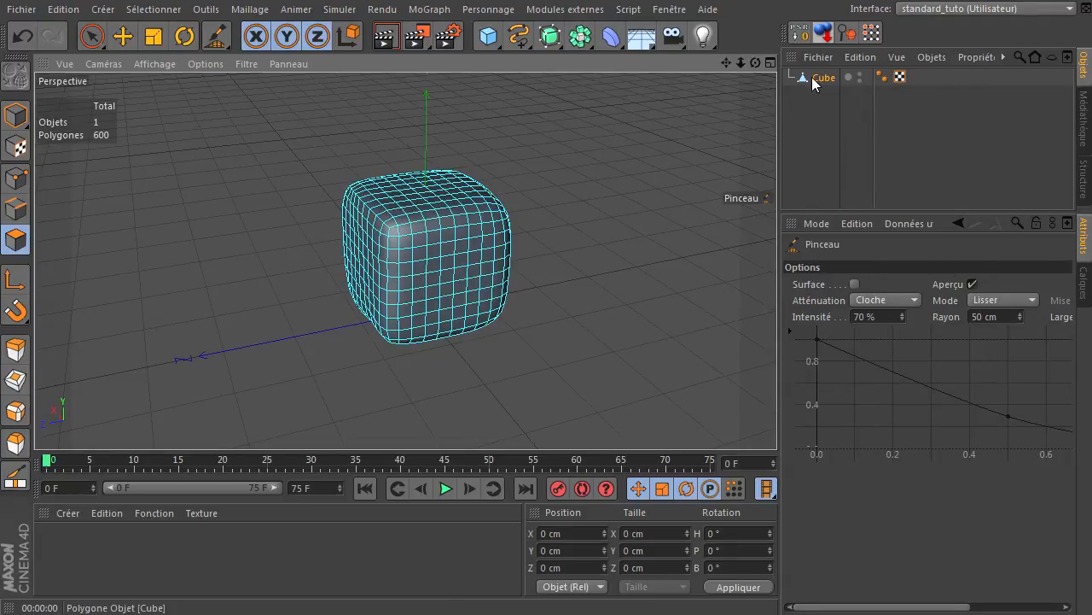
mouse_move(755, 63)
left_mouse_down()
mouse_move(778, 424)
mouse_move(755, 69)
left_mouse_up()
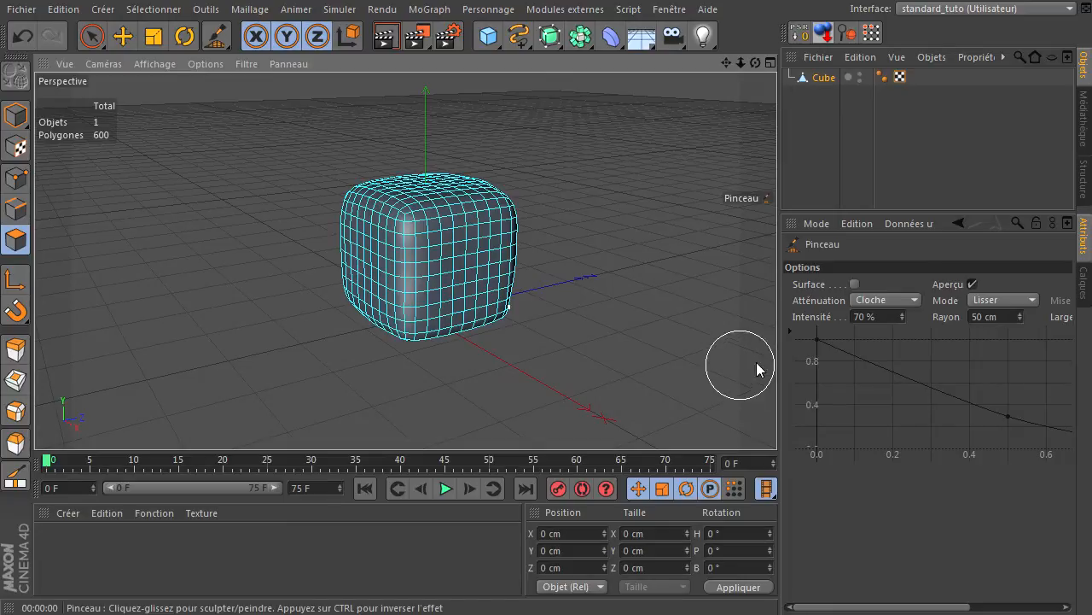
left_click(978, 303)
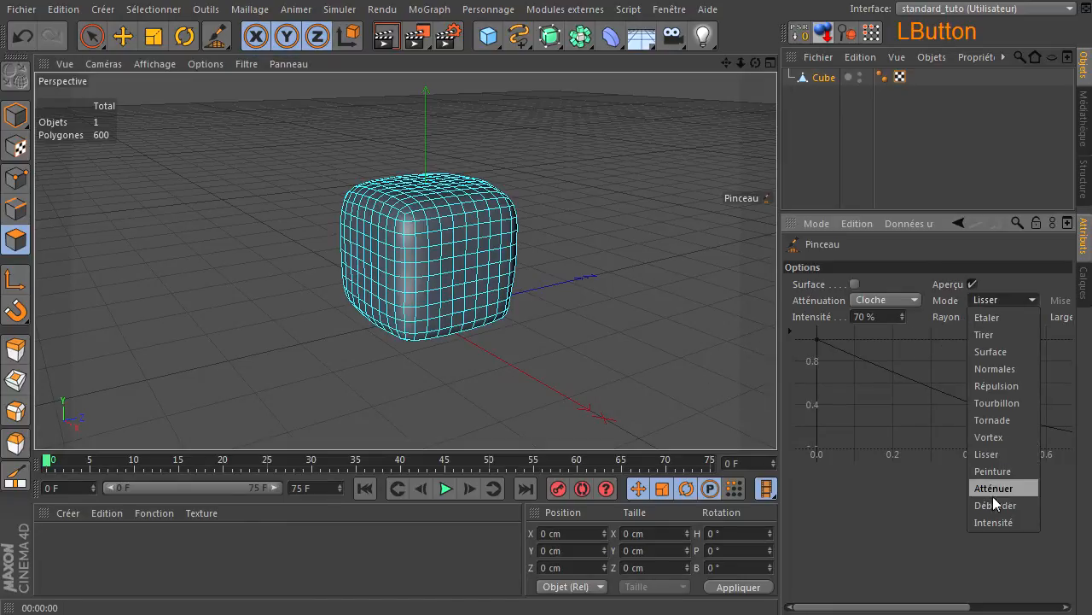
left_click(889, 562)
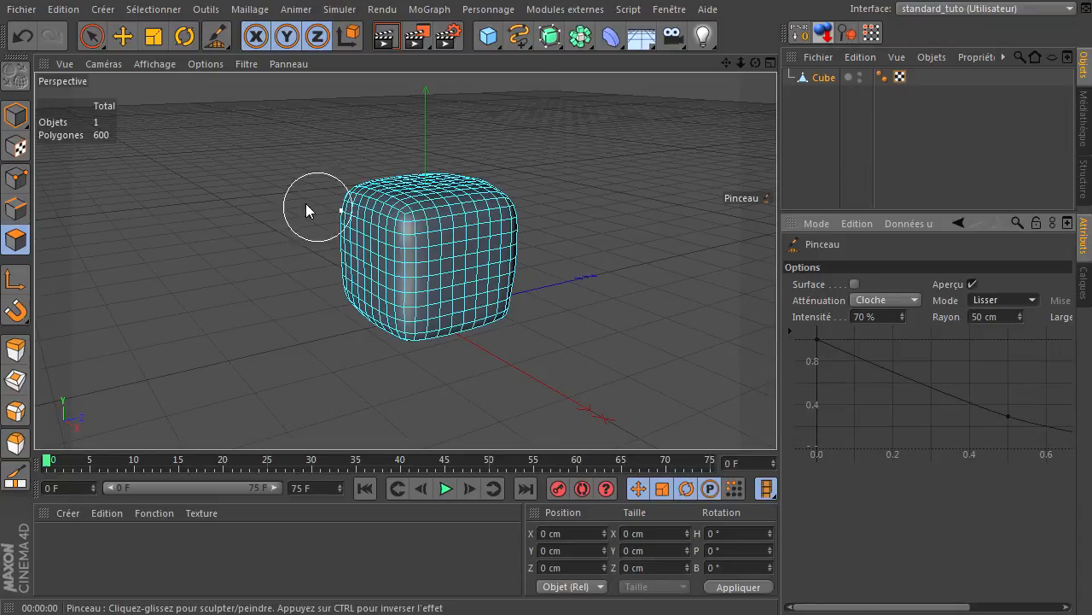
- Undo all the brush strokes on the cube and set its minimum Y back to 0
left_click(22, 37)
left_click(21, 43)
left_click(21, 43)
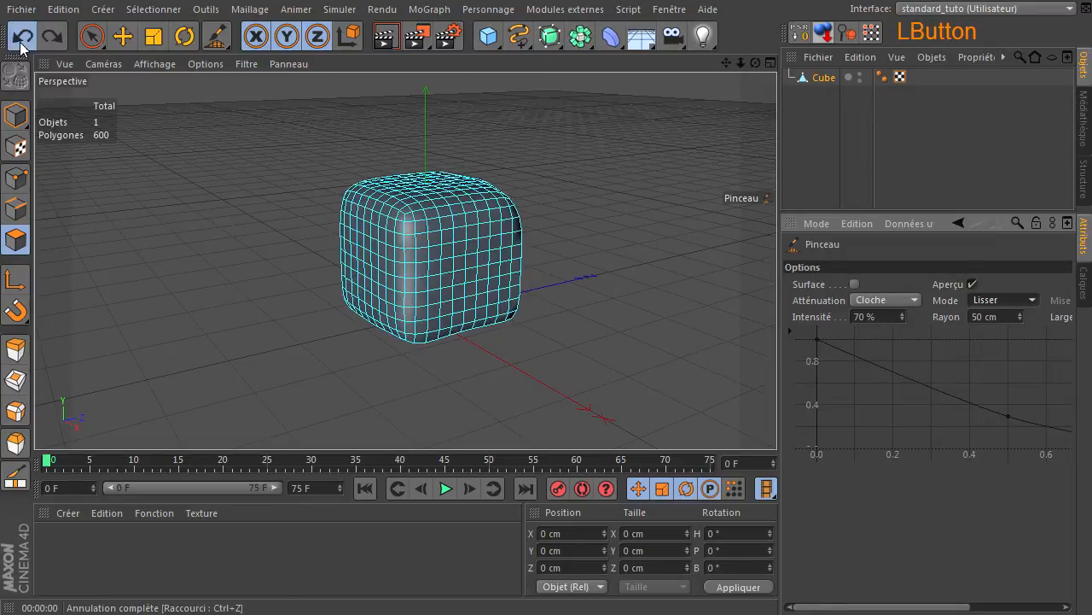
left_click(22, 42)
left_click(21, 43)
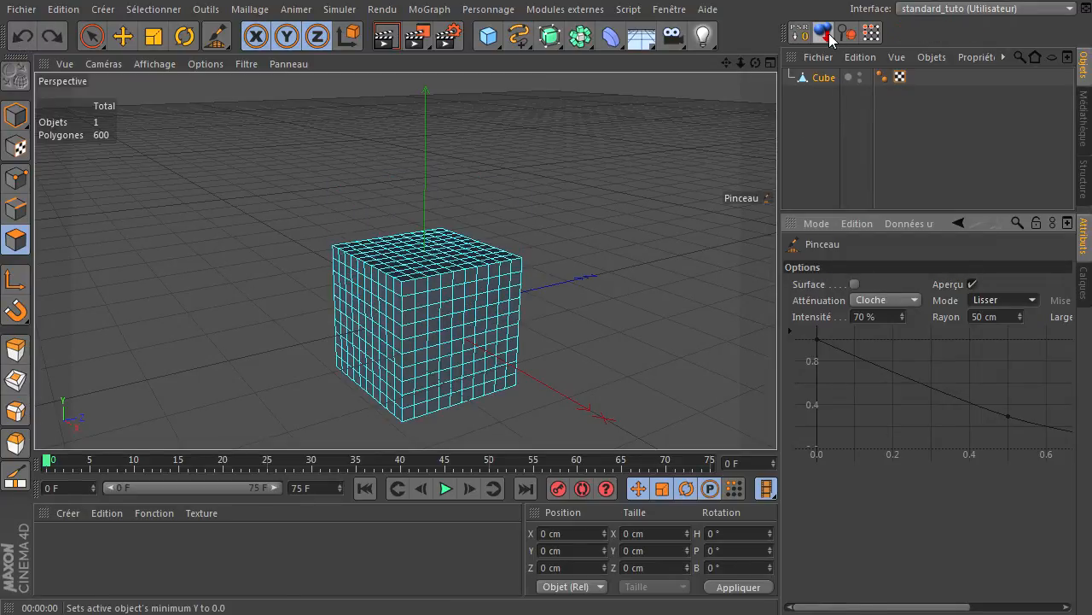
left_click(21, 43)
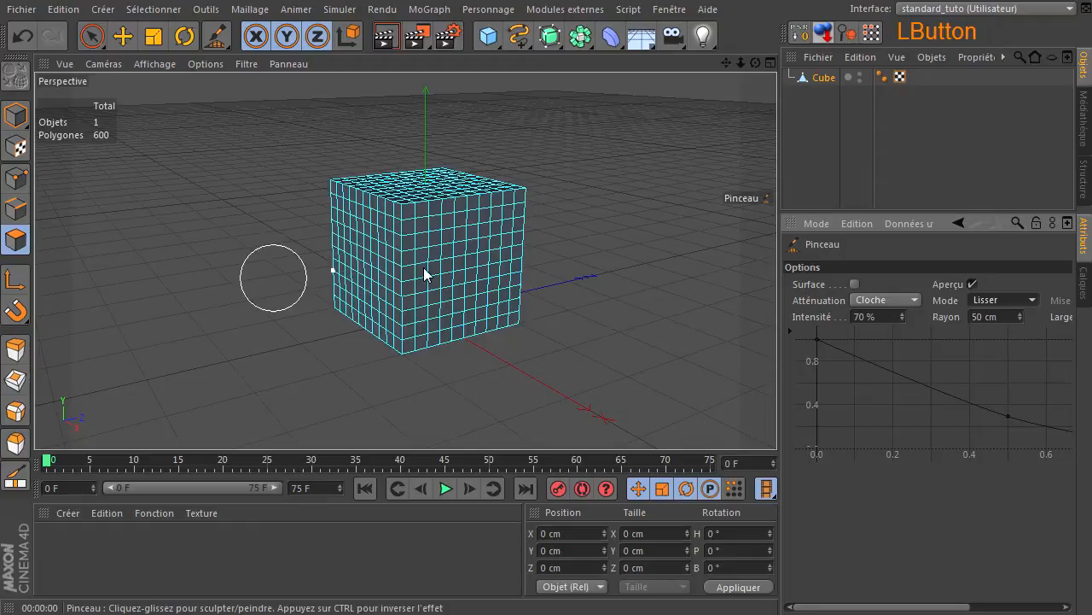
- Add a Lissage deformer and nest it inside the cube
left_click(91, 36)
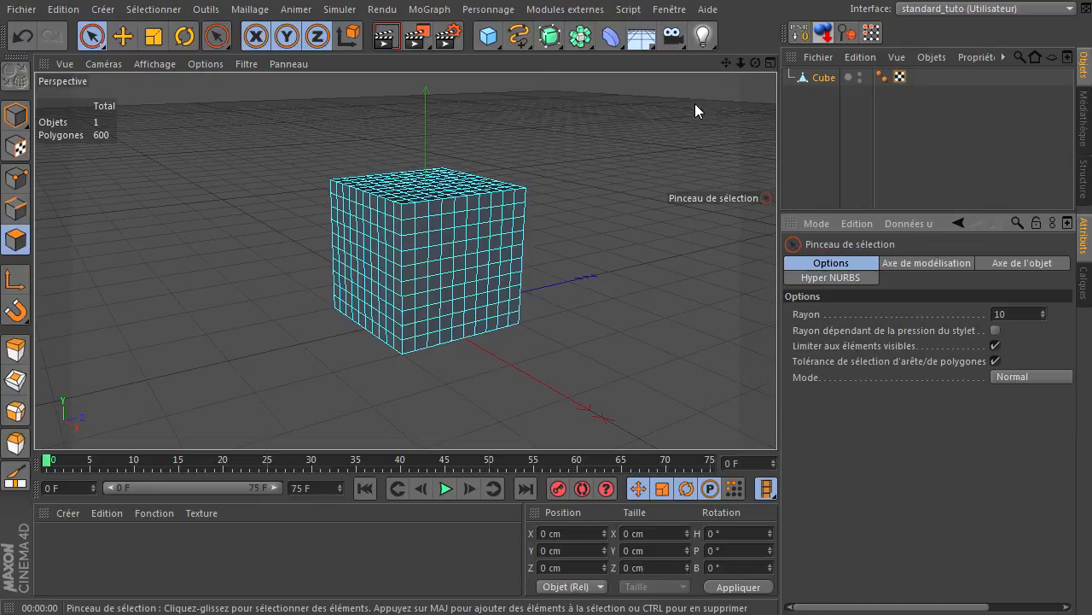
left_click(612, 38)
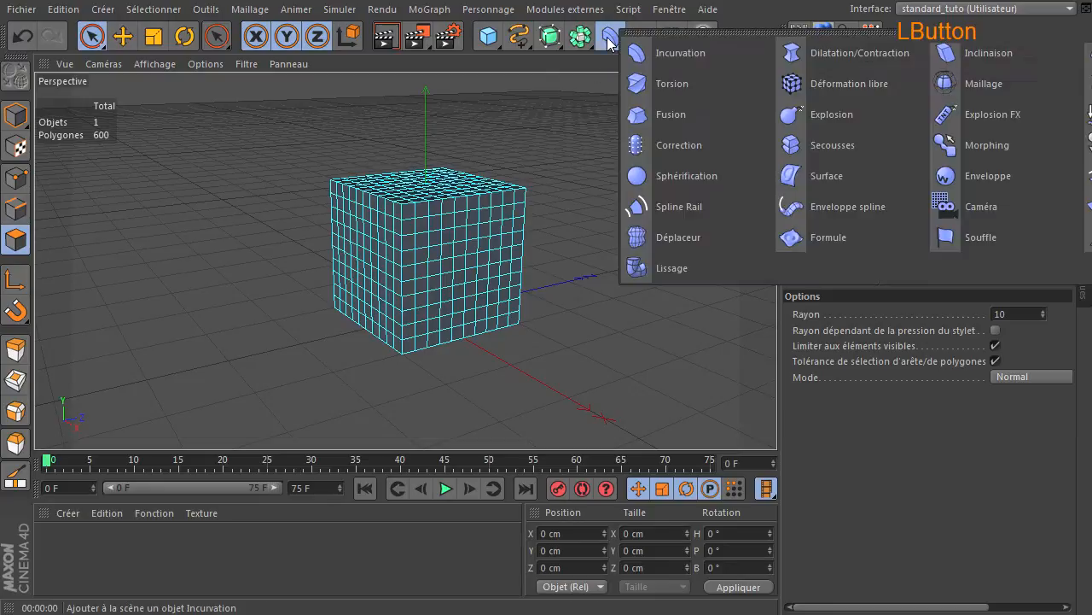
left_click(705, 267)
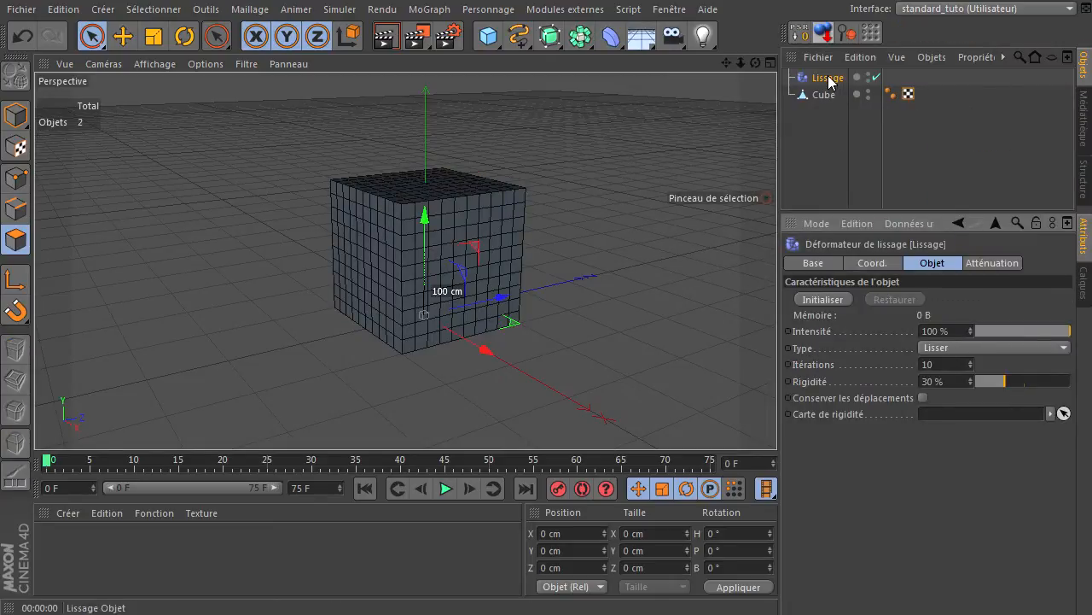
left_click_drag(841, 86, 827, 95)
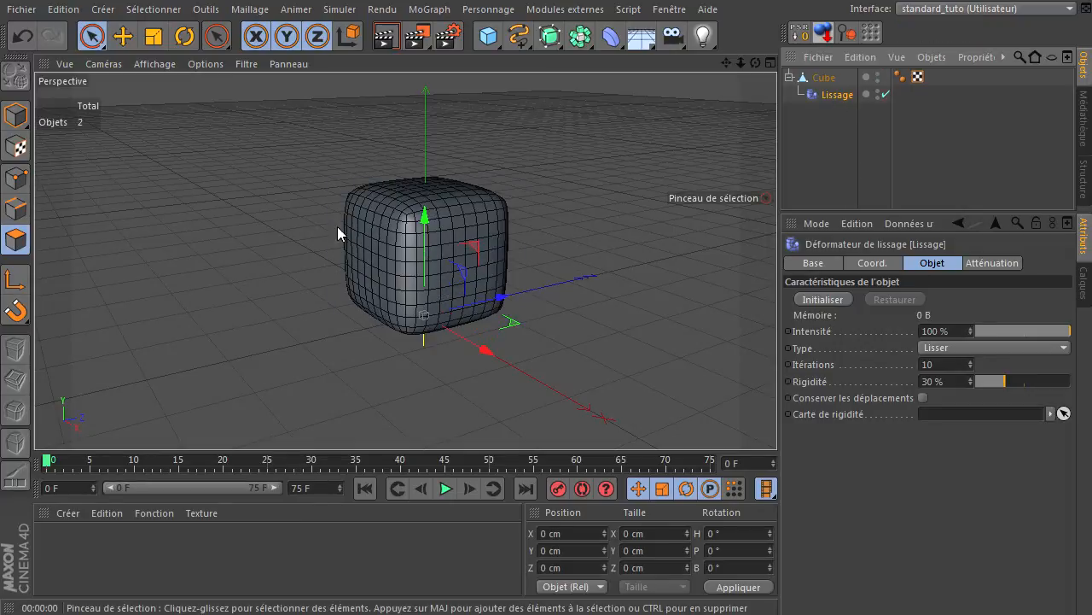
- Reactivate the Brush tool to view its settings, and reselect the Lissage deformer
left_click(216, 36)
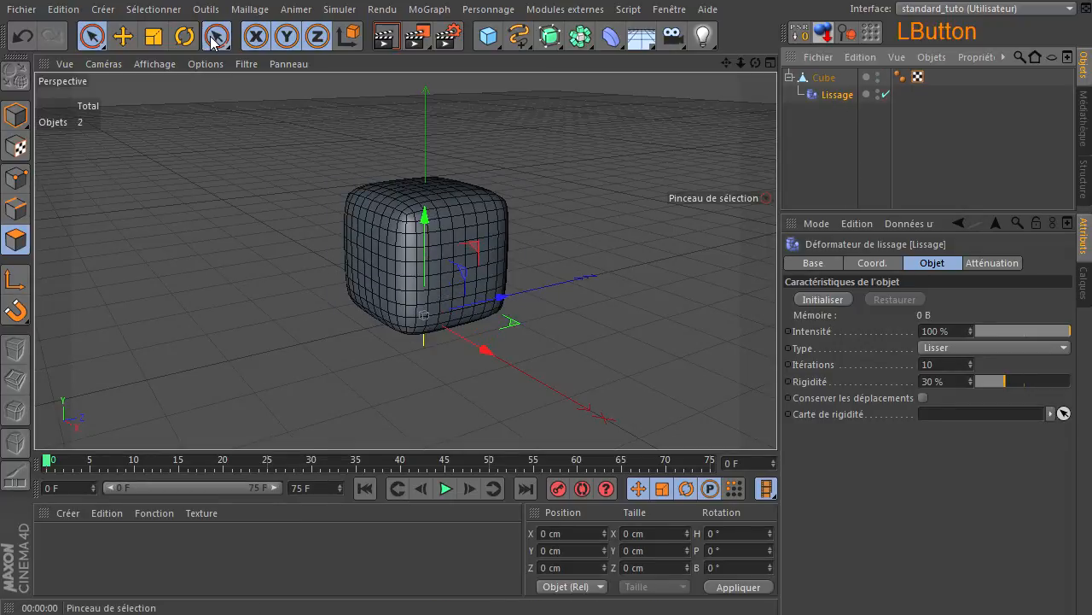
left_click(273, 85)
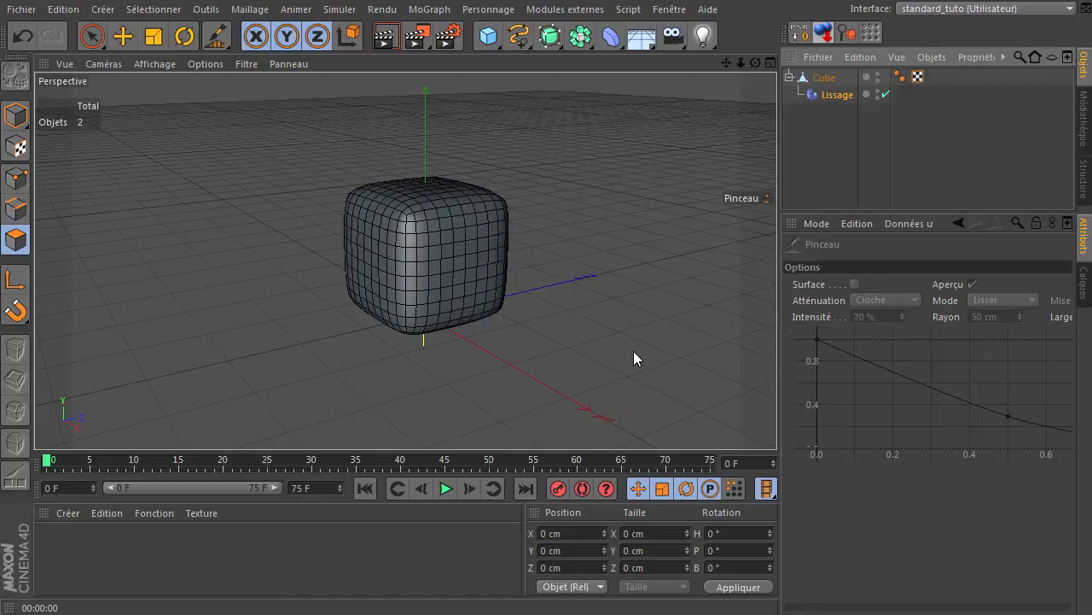
left_click(832, 96)
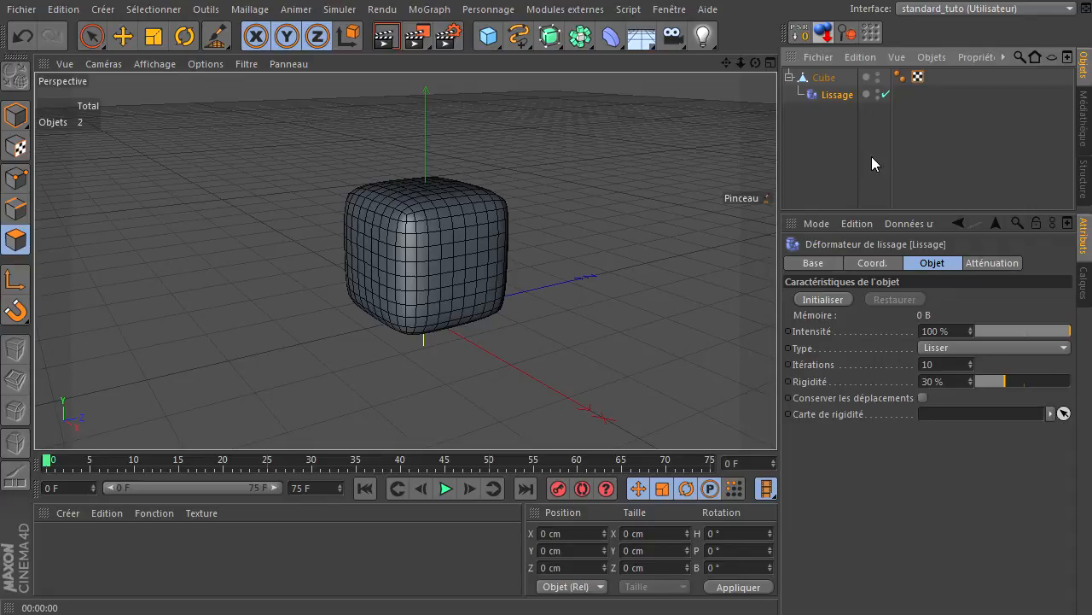
- Toggle the Lissage deformer off and on, and try its intensity slider, leaving it at 100 %
left_click(886, 95)
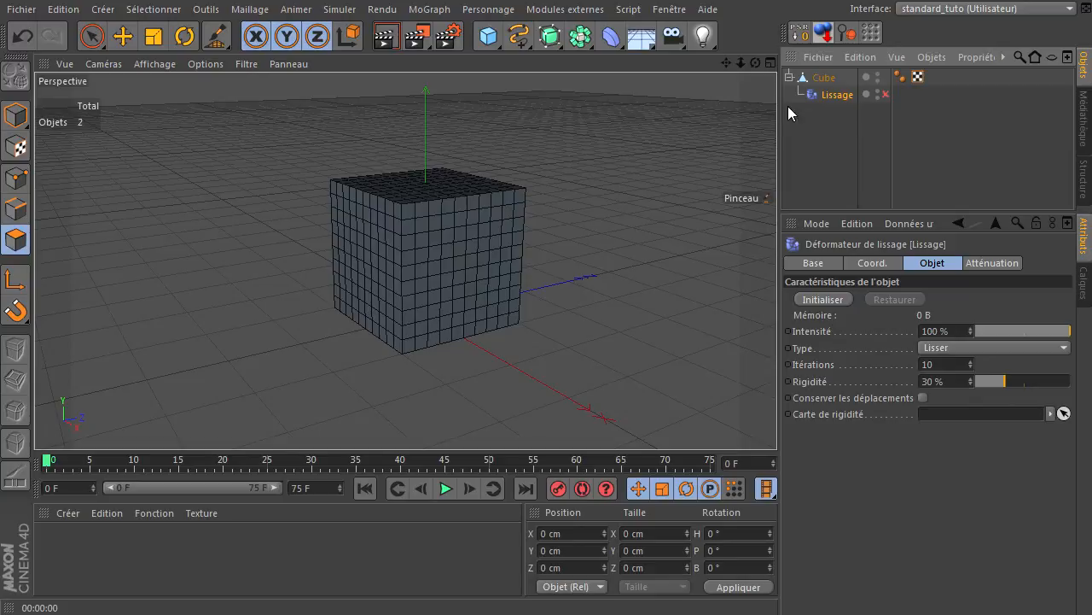
left_click(886, 95)
mouse_move(1058, 331)
left_mouse_down()
mouse_move(1021, 331)
mouse_move(1071, 332)
left_mouse_up()
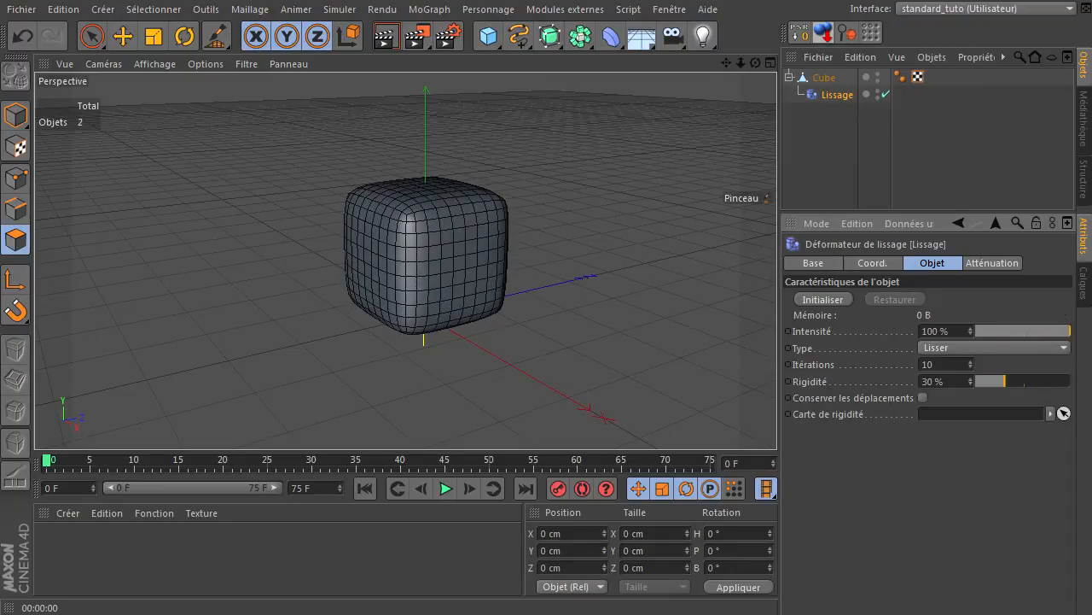
- Examine the Lissage deformer's falloff shapes and smoothing types, keeping Infinie and Lisser
left_click(994, 263)
left_click(898, 301)
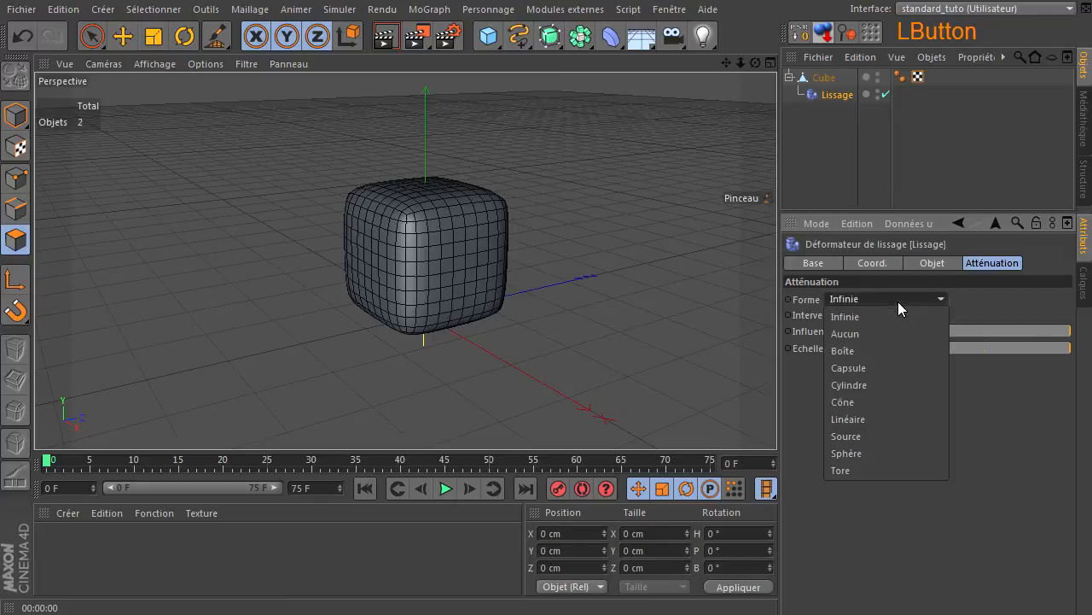
left_click(893, 541)
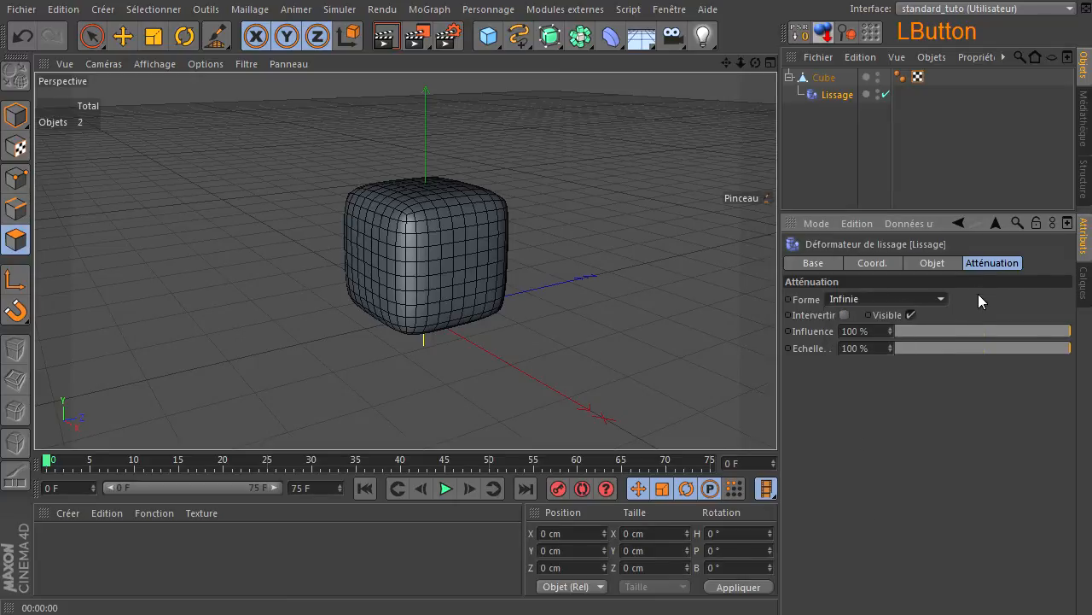
left_click(935, 263)
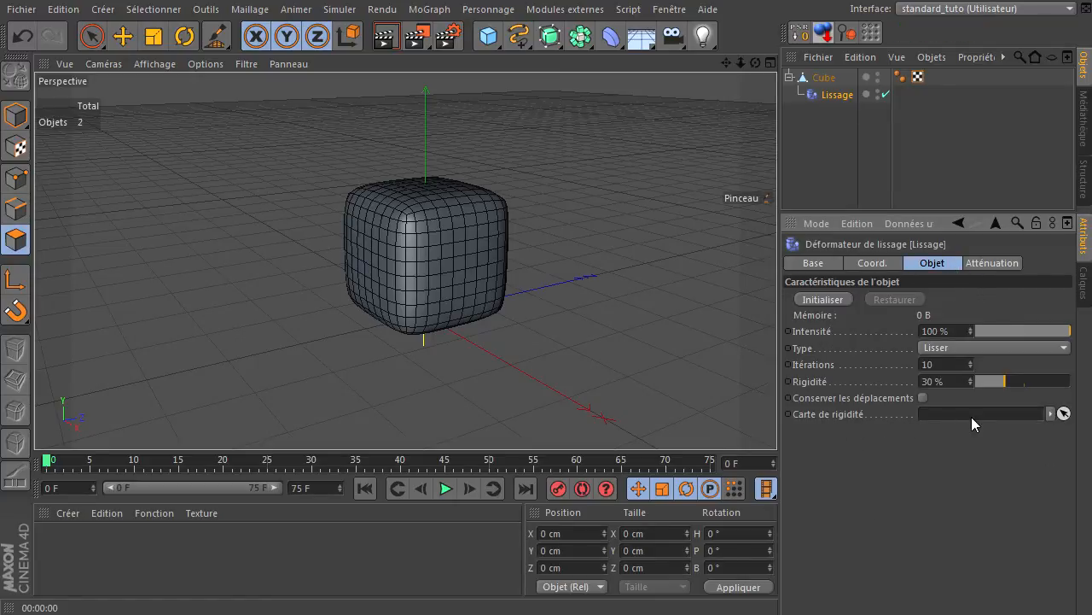
left_click(985, 346)
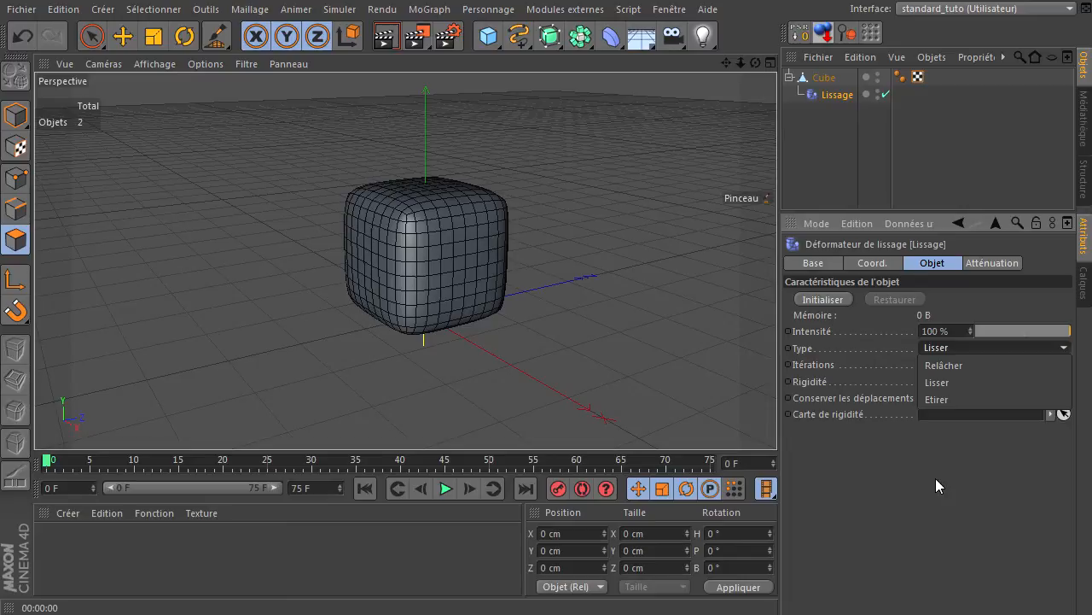
left_click(912, 514)
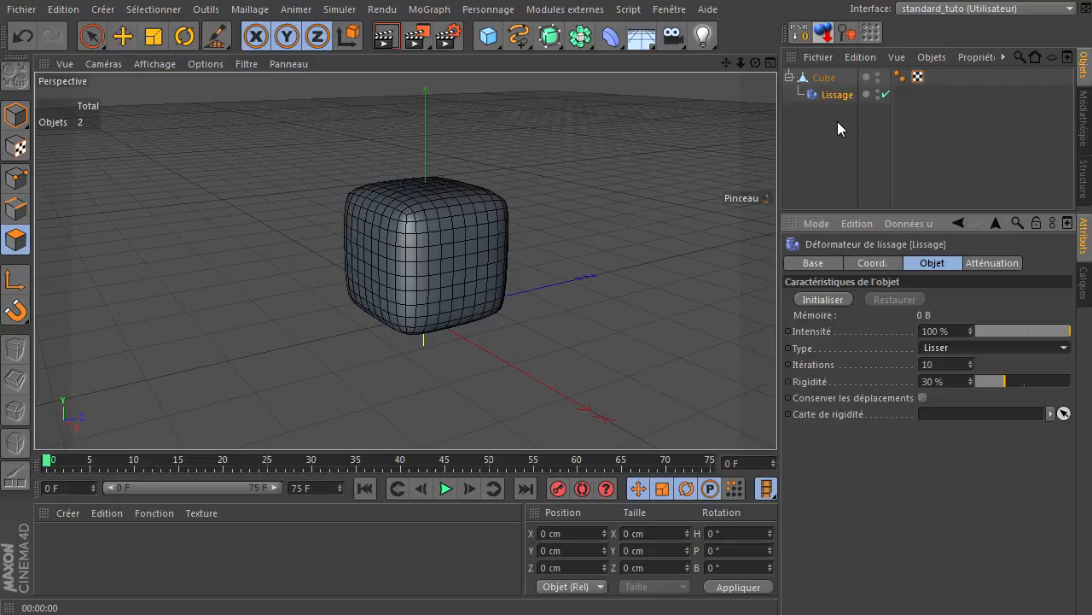
- Compare the cube with the Lissage deformer off and on, and bring up the Brush tool's settings
left_click(886, 94)
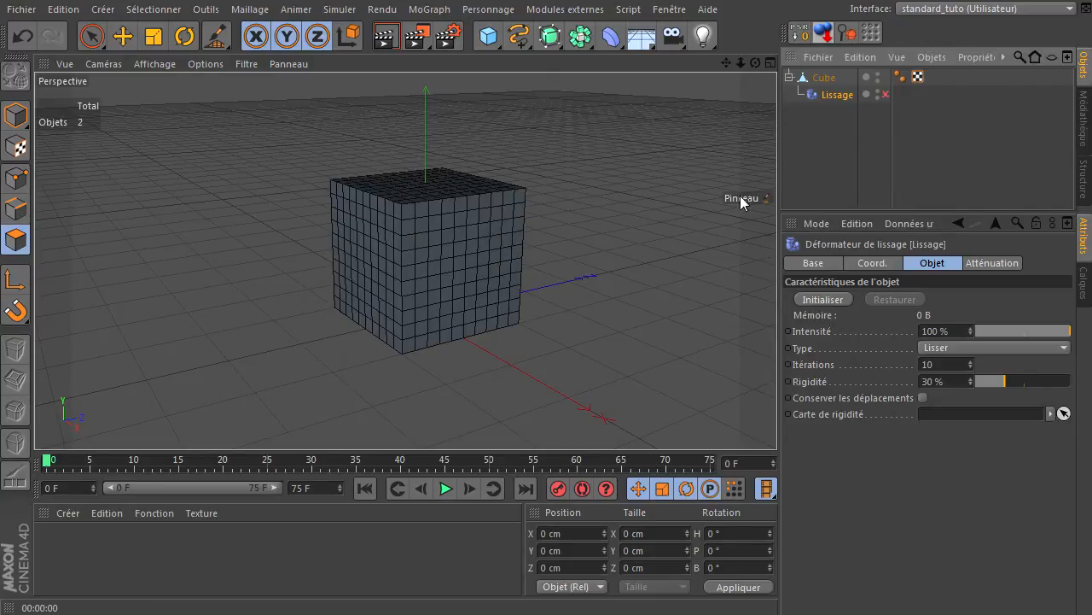
left_click(886, 94)
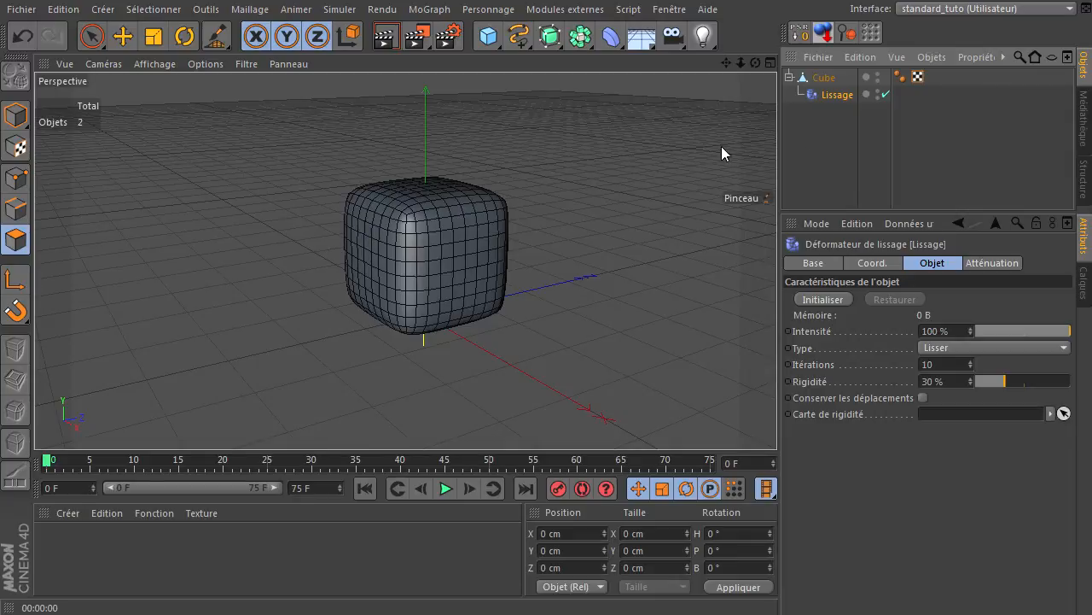
left_click_drag(217, 36, 256, 51)
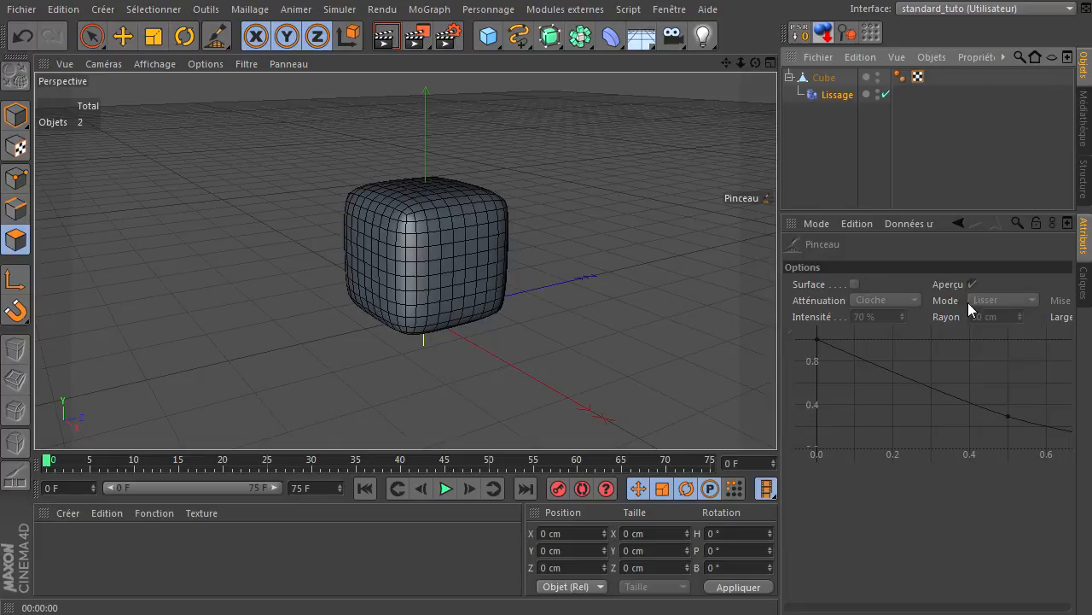
- Delete the smoothed cube together with its Lissage deformer to empty the scene
left_click(825, 78)
key("Delete")
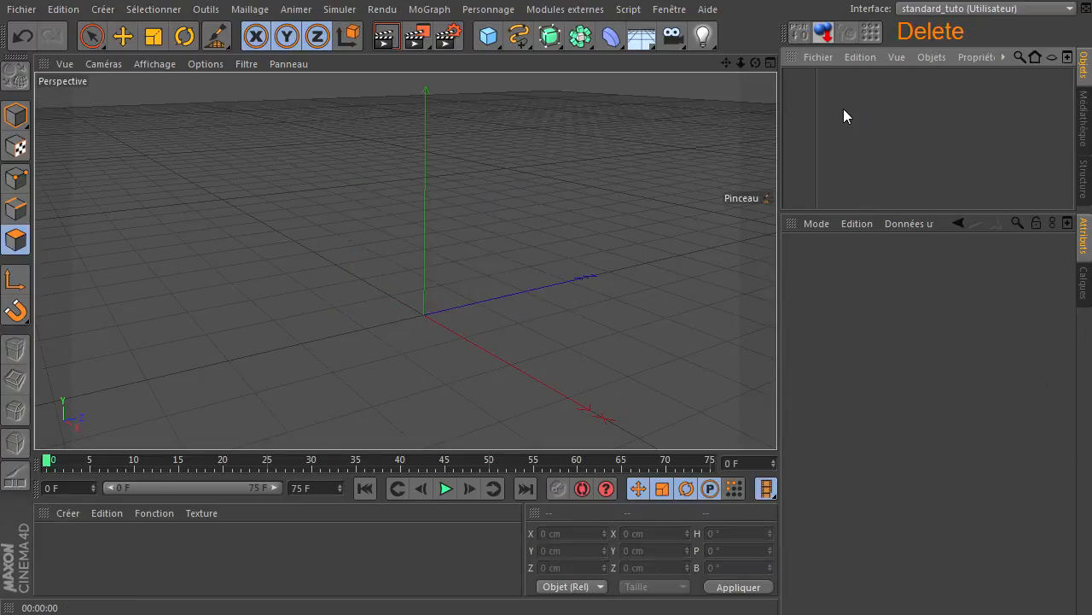
left_click(870, 132)
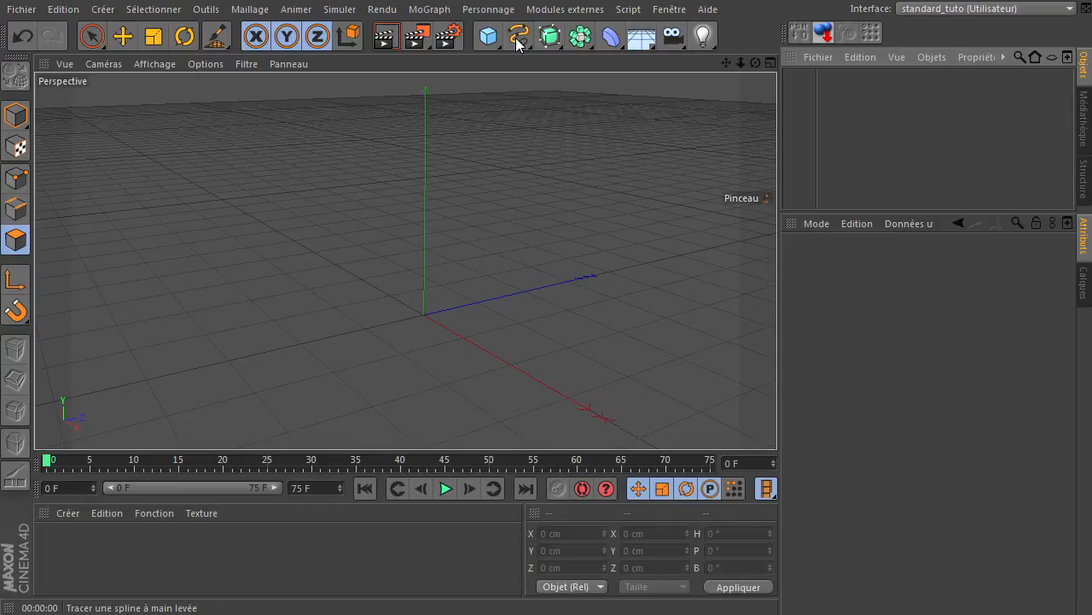
- Examine the spline types and the detached deformer palette with its icons enlarged to Grande taille, and close the palette
left_click_drag(549, 36, 913, 355)
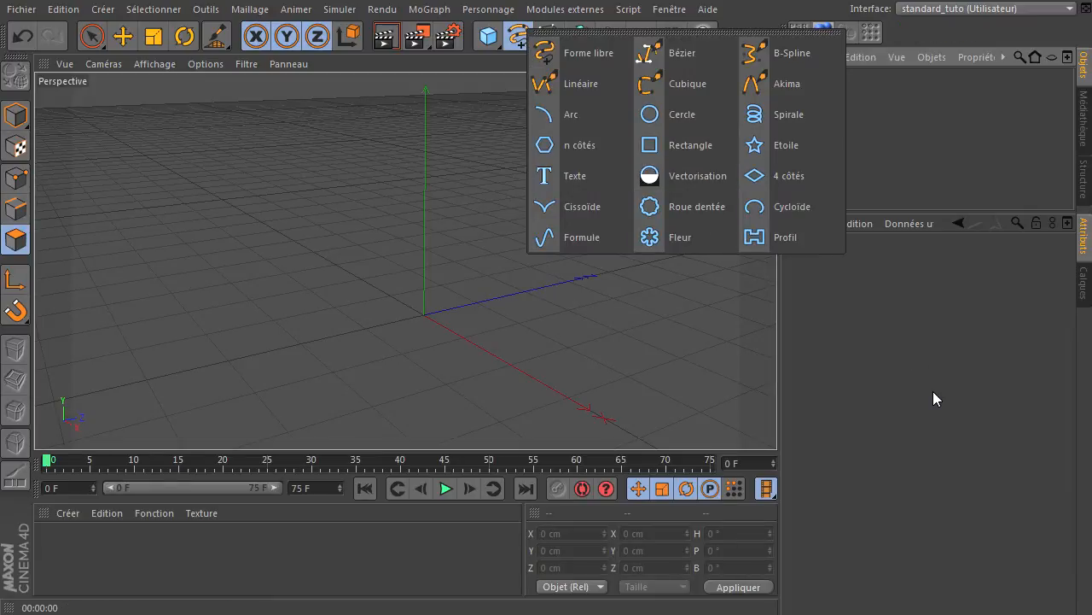
left_click_drag(933, 390, 933, 388)
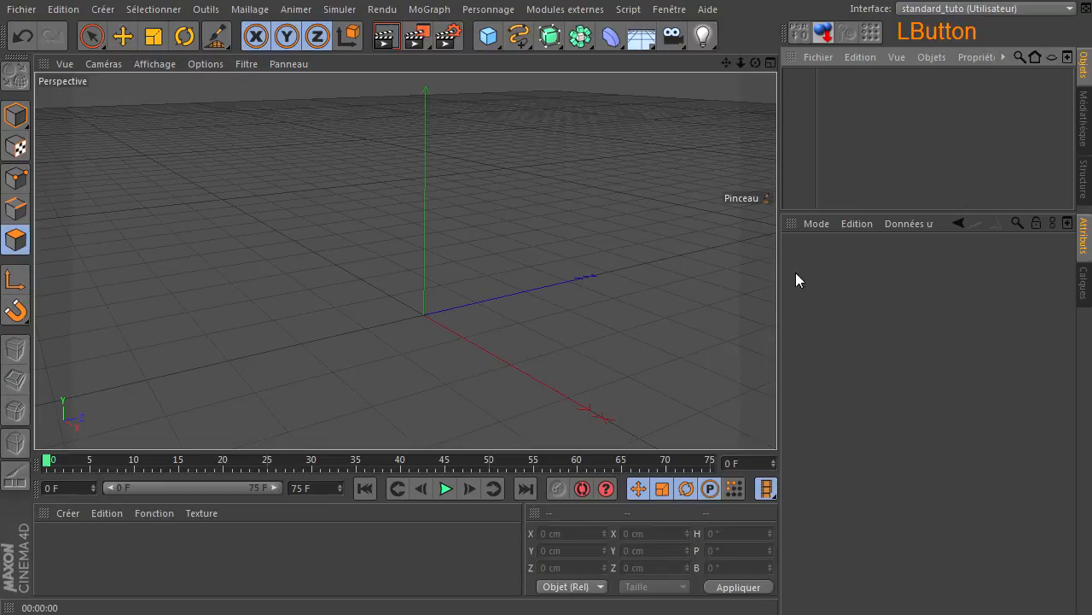
left_click_drag(611, 38, 888, 56)
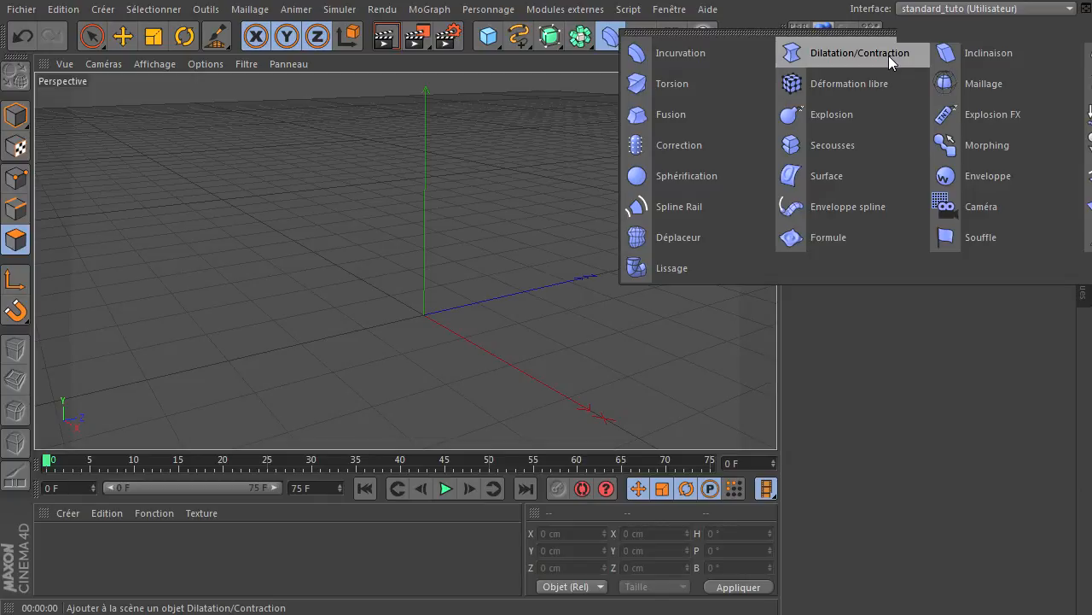
left_click(730, 33)
left_click_drag(729, 33, 264, 140)
right_click(325, 281)
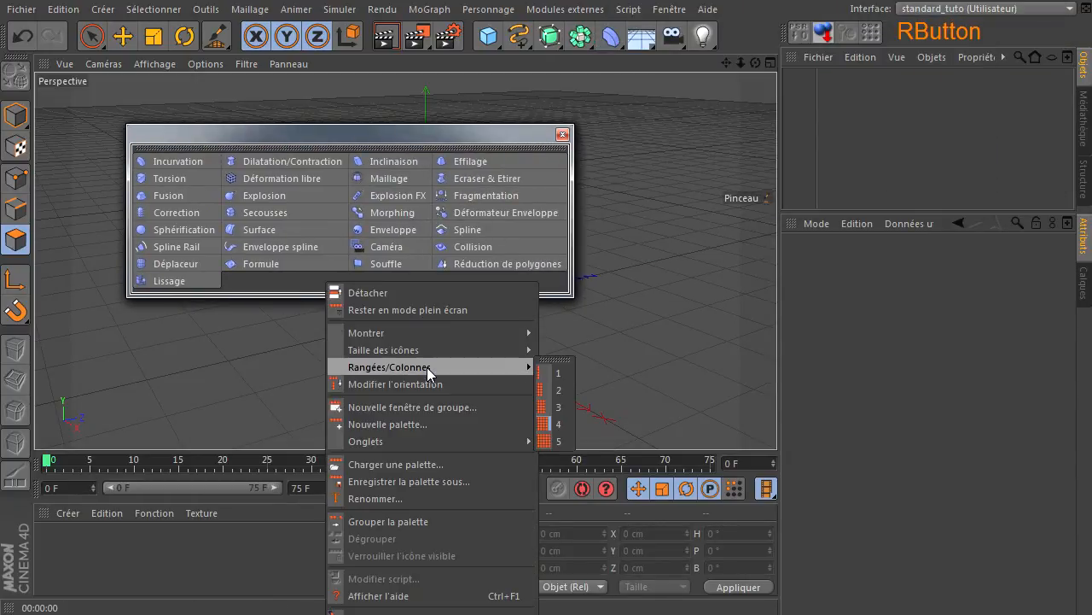
mouse_move(438, 346)
left_click(581, 389)
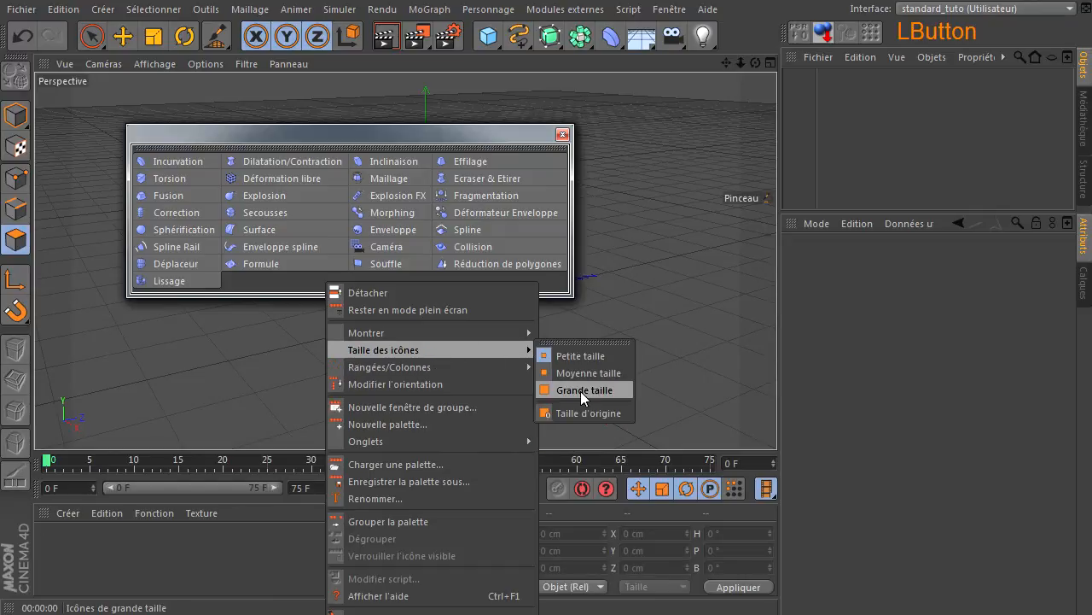
left_click_drag(627, 296, 814, 481)
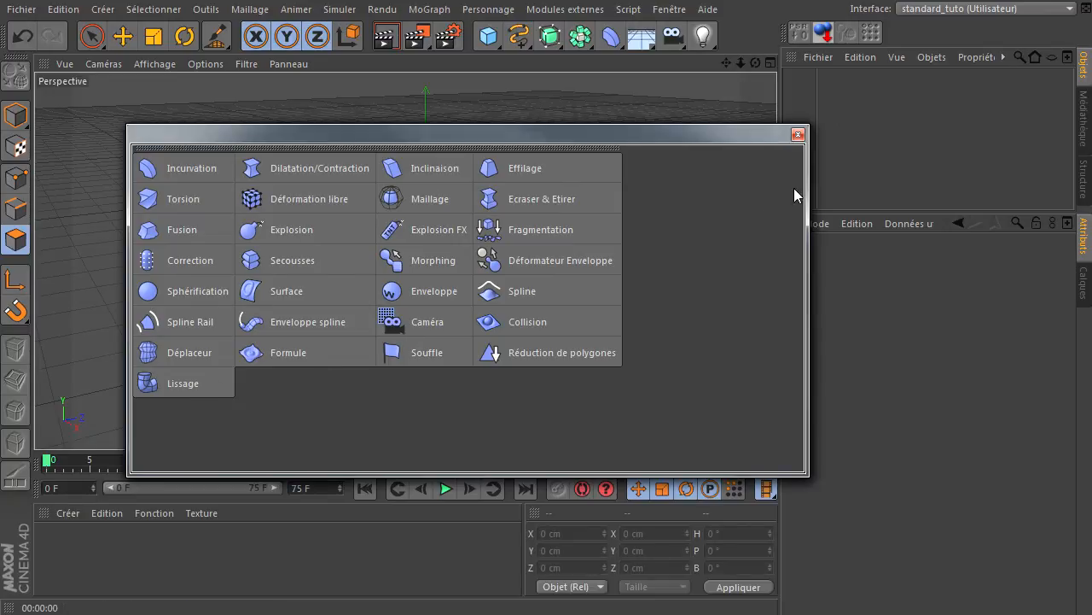
left_click(798, 135)
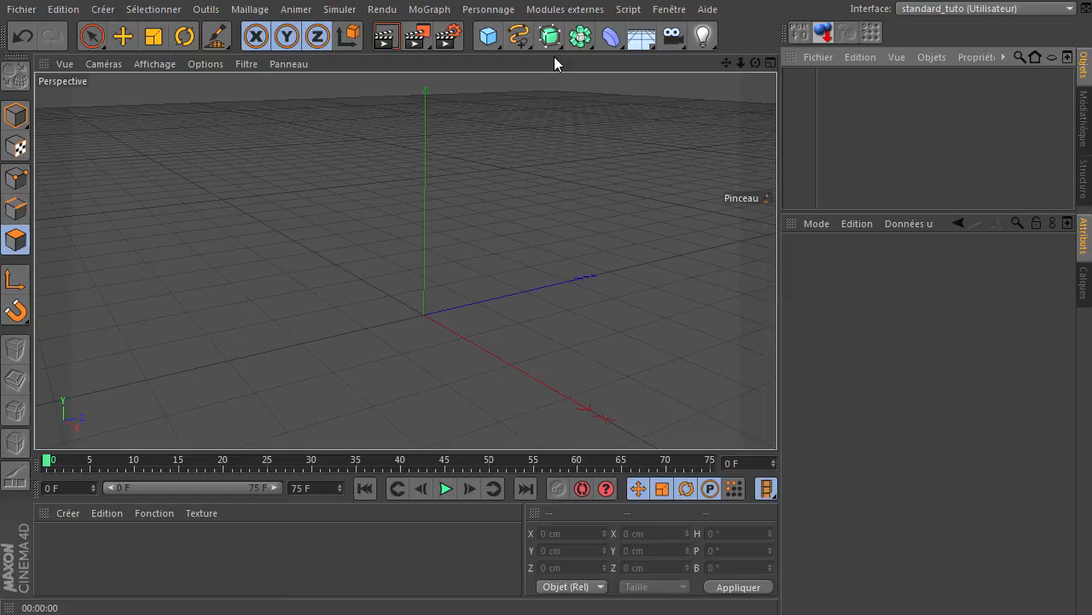
- Add a cube, set Segments Y to 8, and place it on the floor plane
left_click_drag(488, 36, 672, 56)
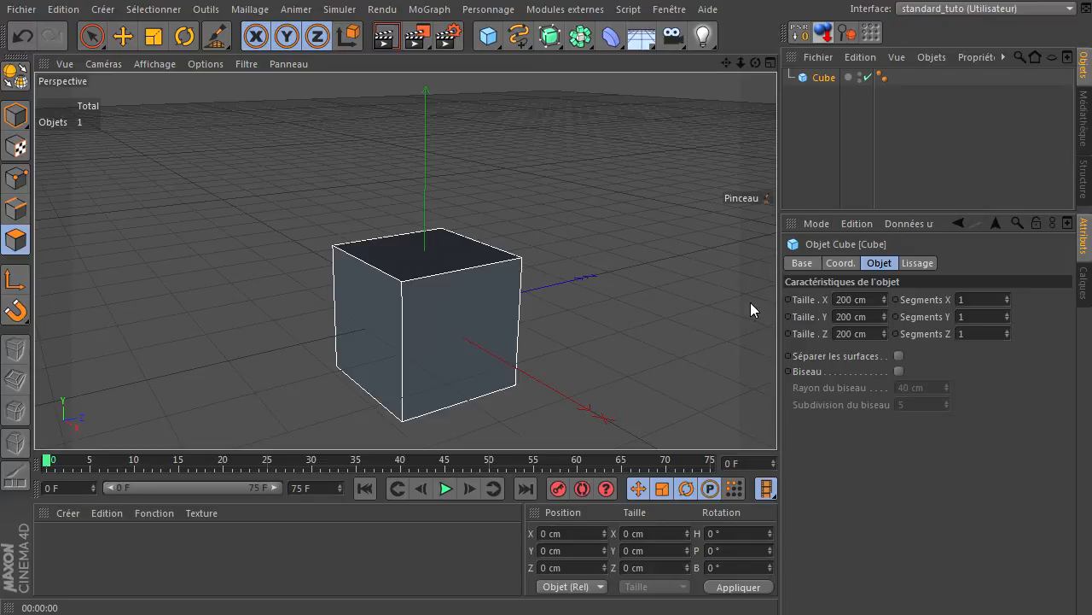
left_click(999, 312)
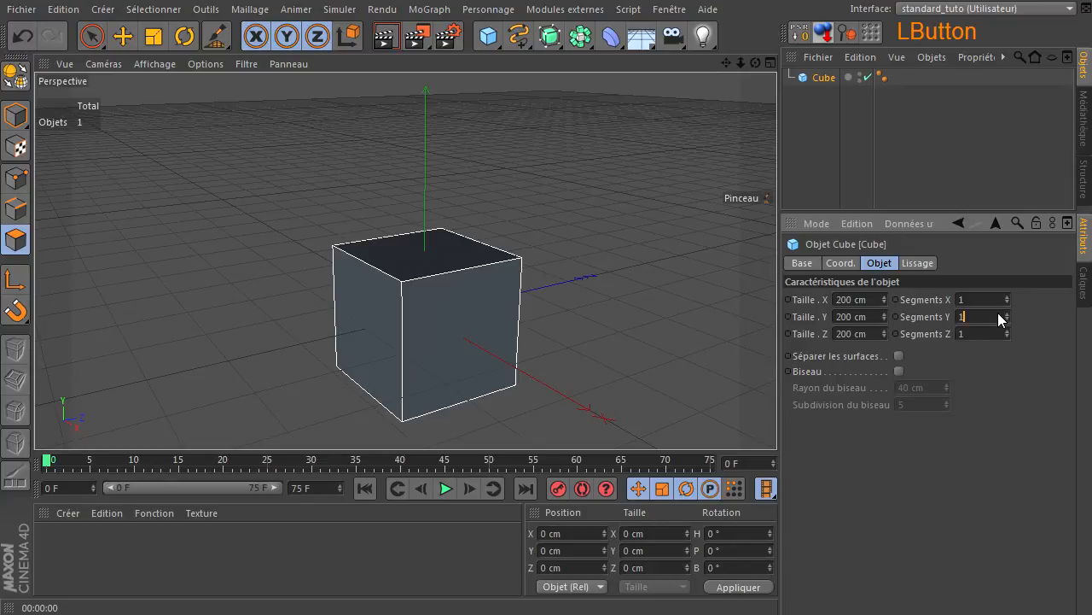
type("0")
key("Return")
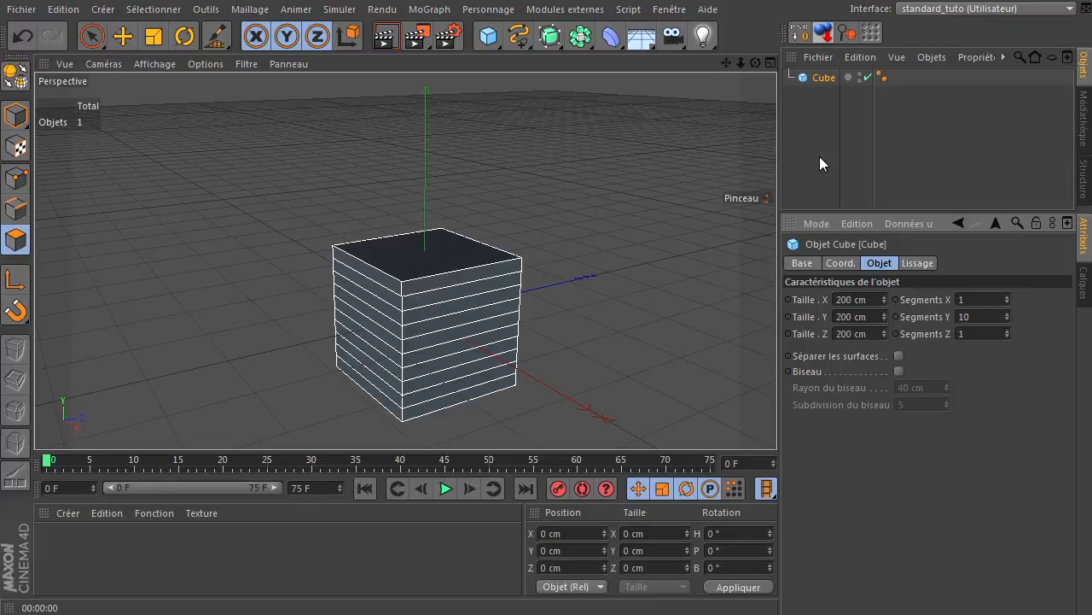
left_click(990, 319)
type("8")
key("Return")
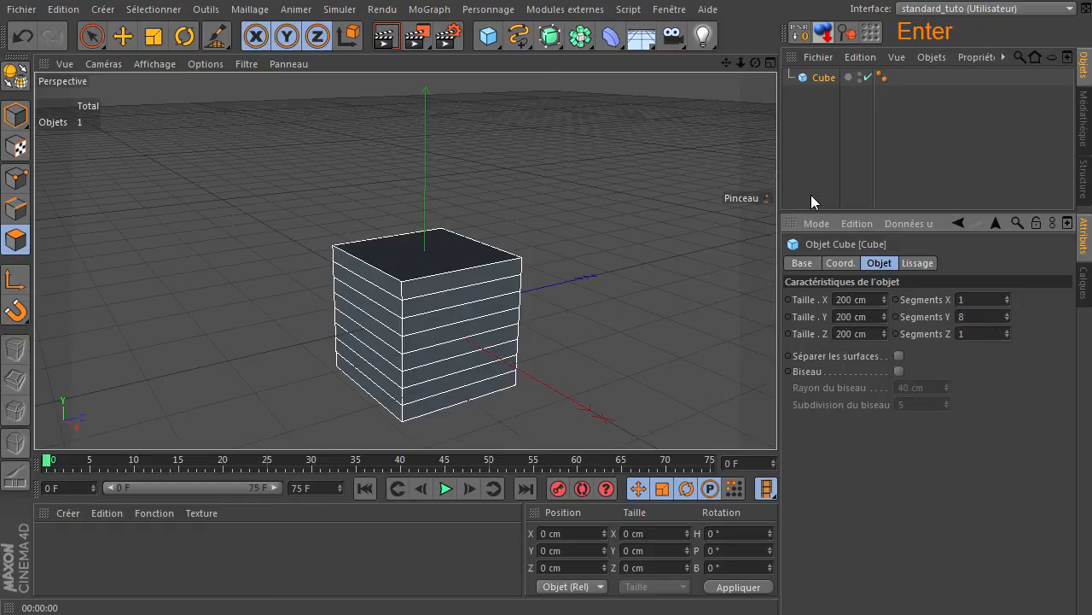
left_click(823, 34)
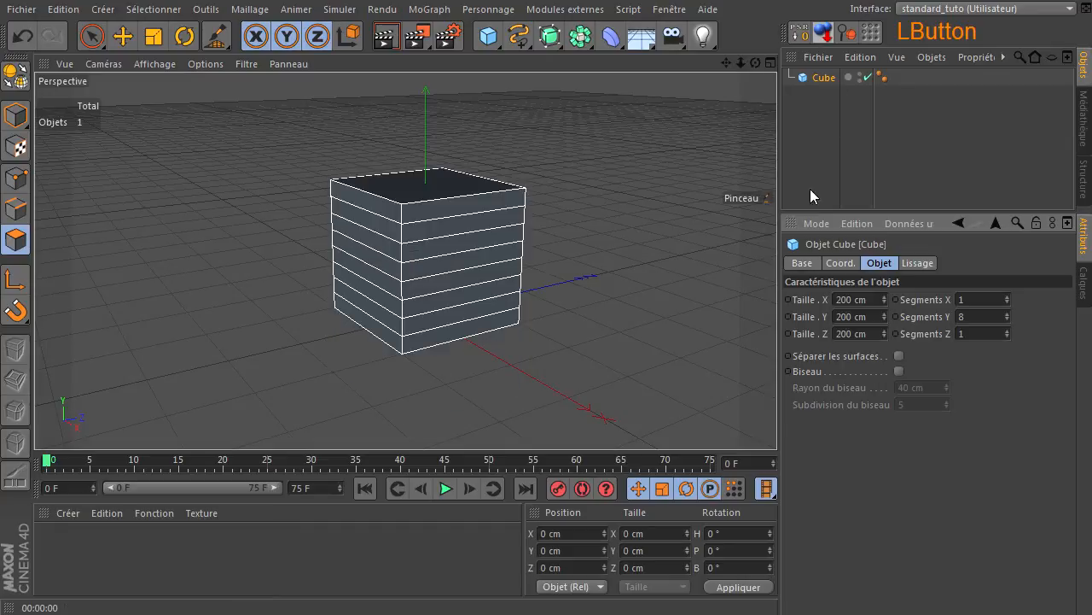
- Make the cube an editable polygon object and switch to edge mode with the Pinceau de sélection
mouse_move(751, 63)
left_mouse_down()
mouse_move(776, 418)
mouse_move(740, 69)
left_mouse_up()
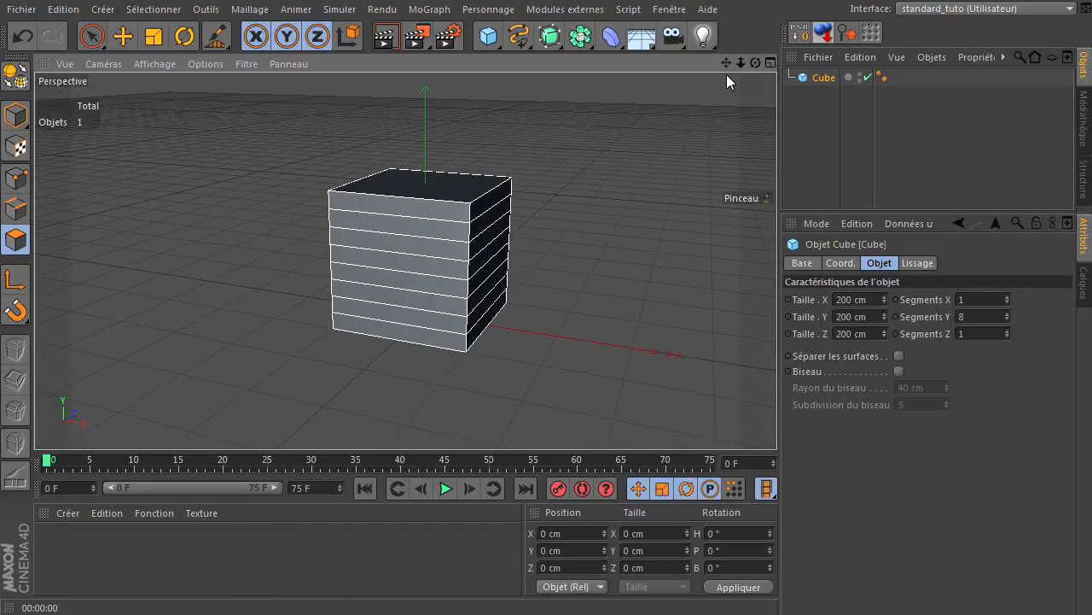
middle_click(488, 195)
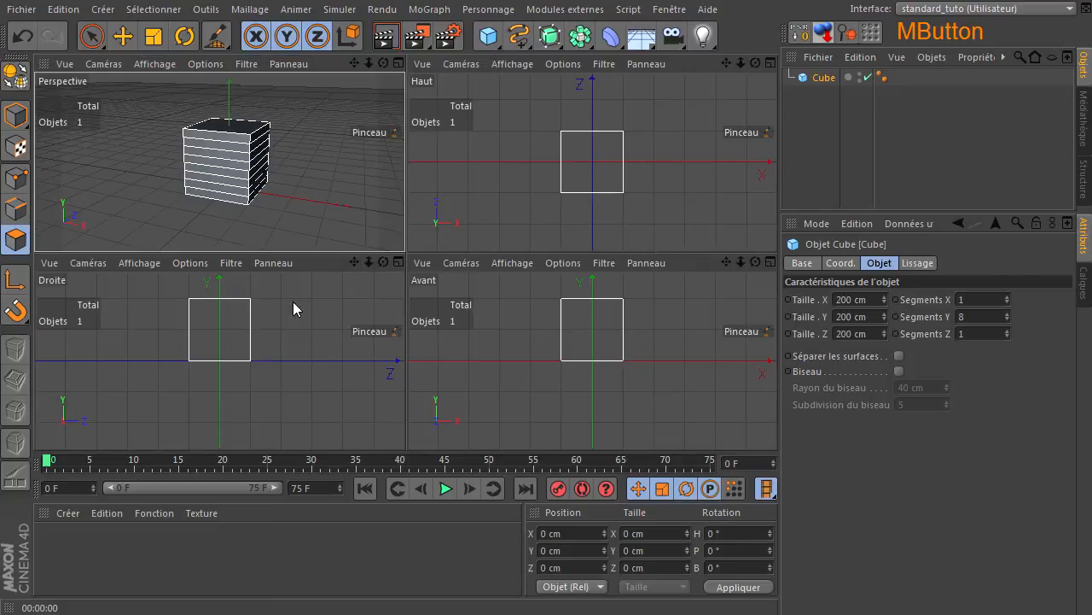
middle_click(308, 206)
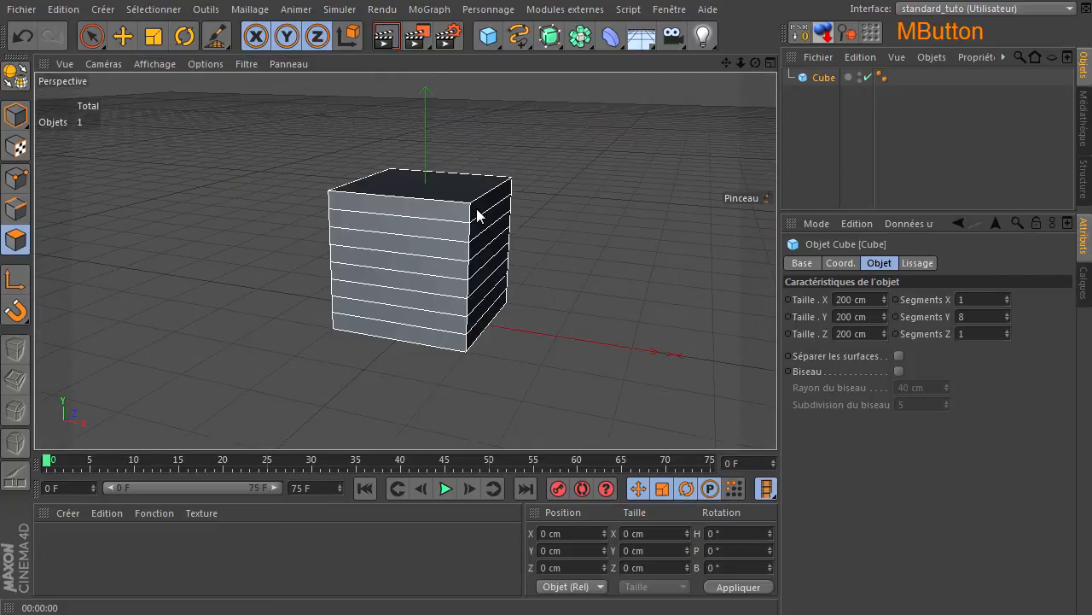
left_click(10, 75)
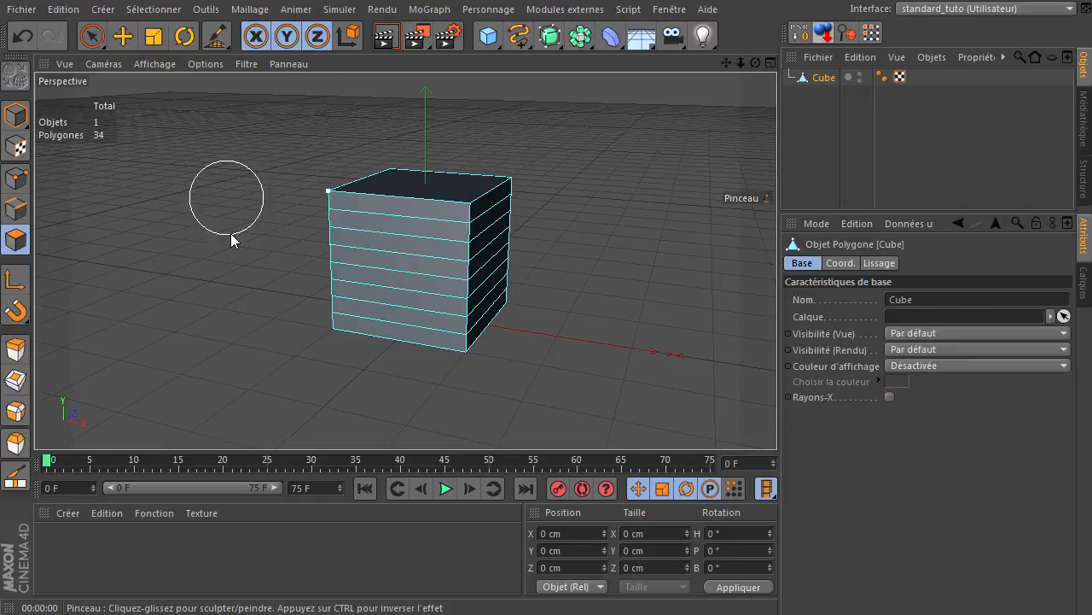
left_click(15, 209)
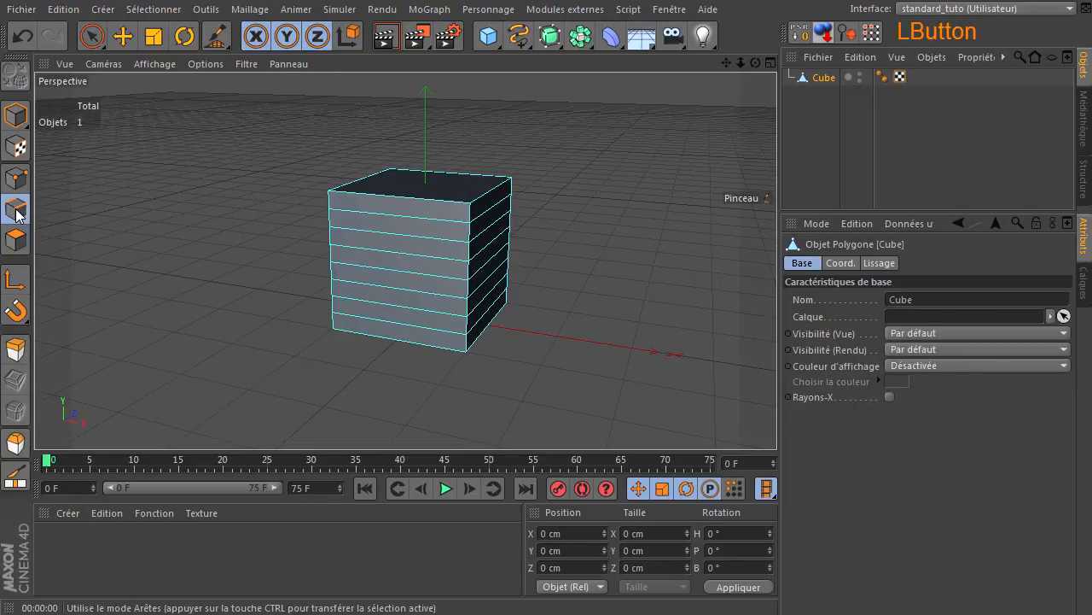
left_click(92, 36)
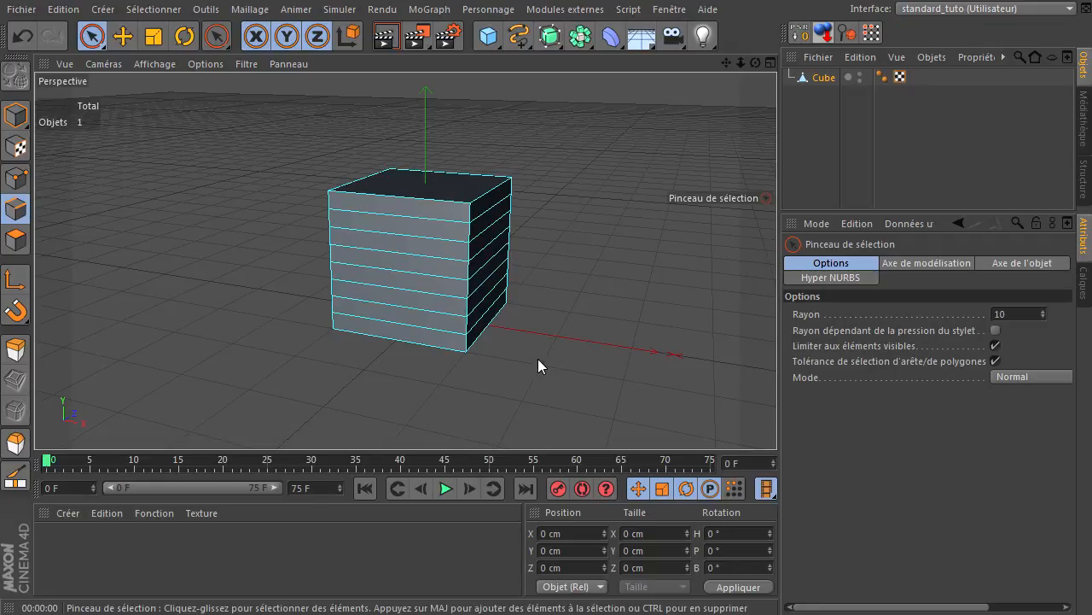
- Move the two highest intermediate edges of the cube's +X side outward to X about 112 cm and 121 cm, switching to world axes for the second
left_click(493, 219)
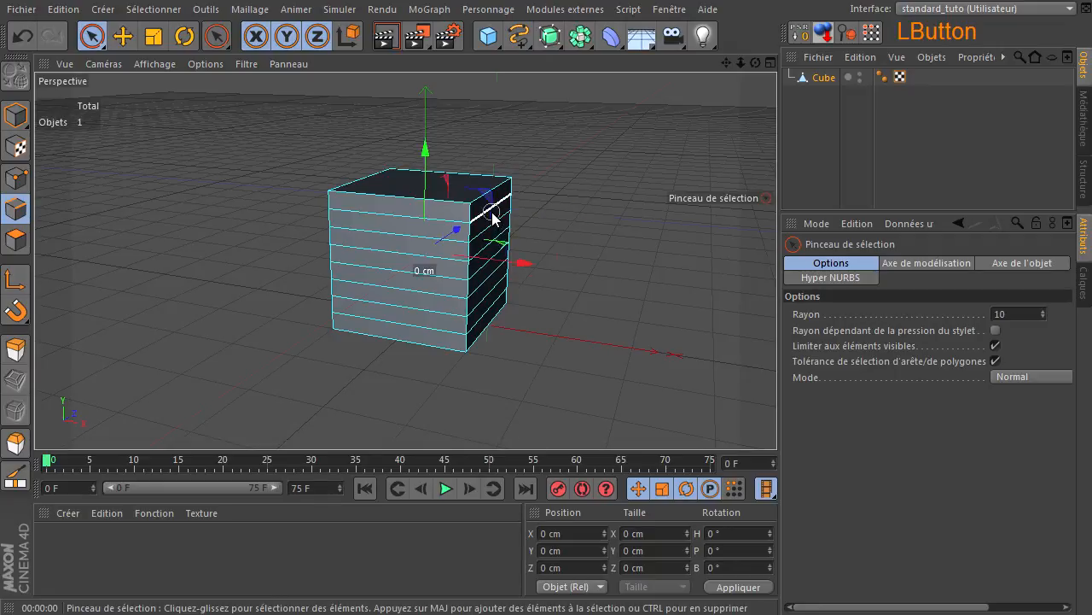
left_click_drag(586, 217, 600, 216)
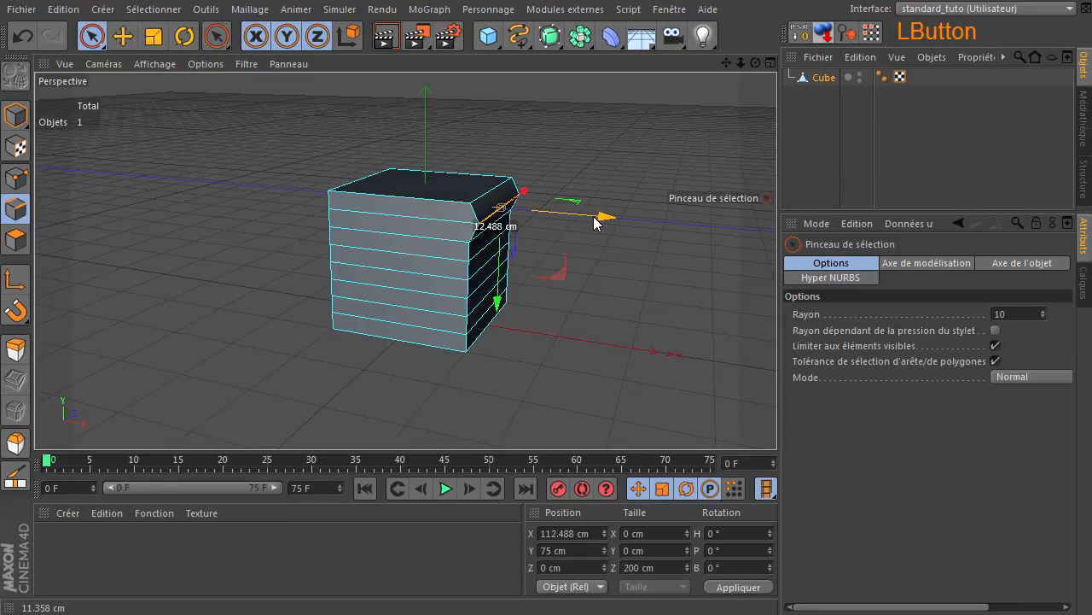
left_click(492, 230)
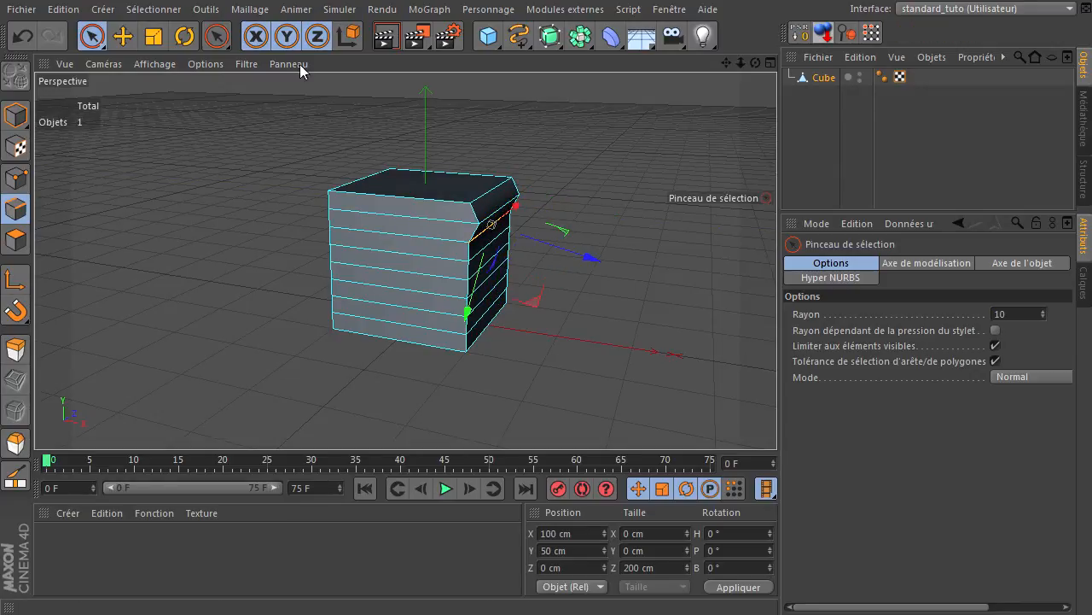
left_click(349, 36)
left_click_drag(593, 233, 609, 236)
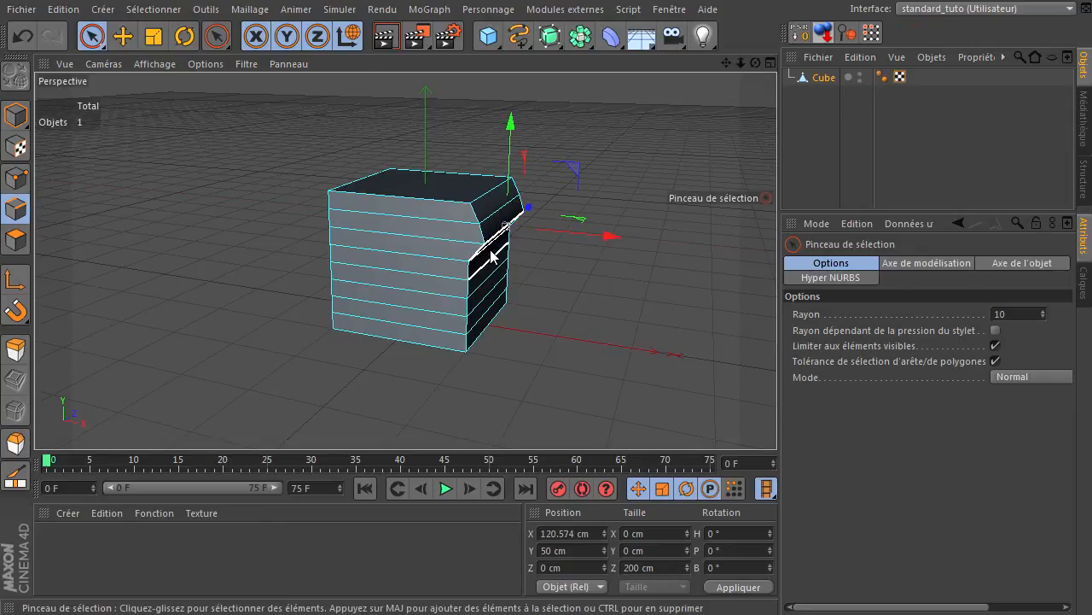
- Move the next three edges of that side outward to form a rounded bulge, the lowest at X about 109 cm, and restore object axes
scroll(492, 254, "up", 2)
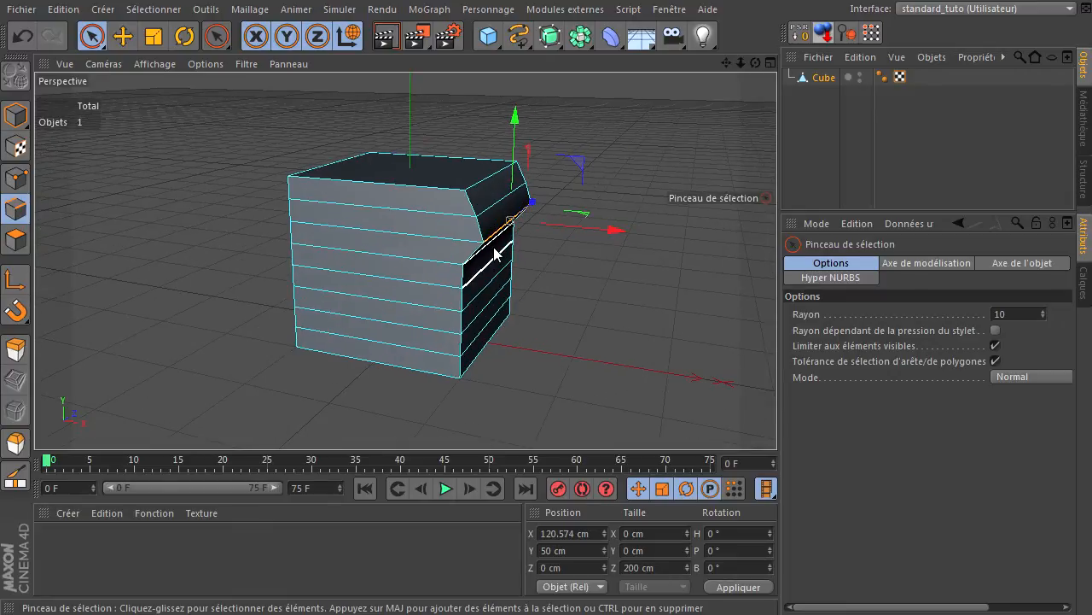
left_click_drag(497, 234, 494, 248)
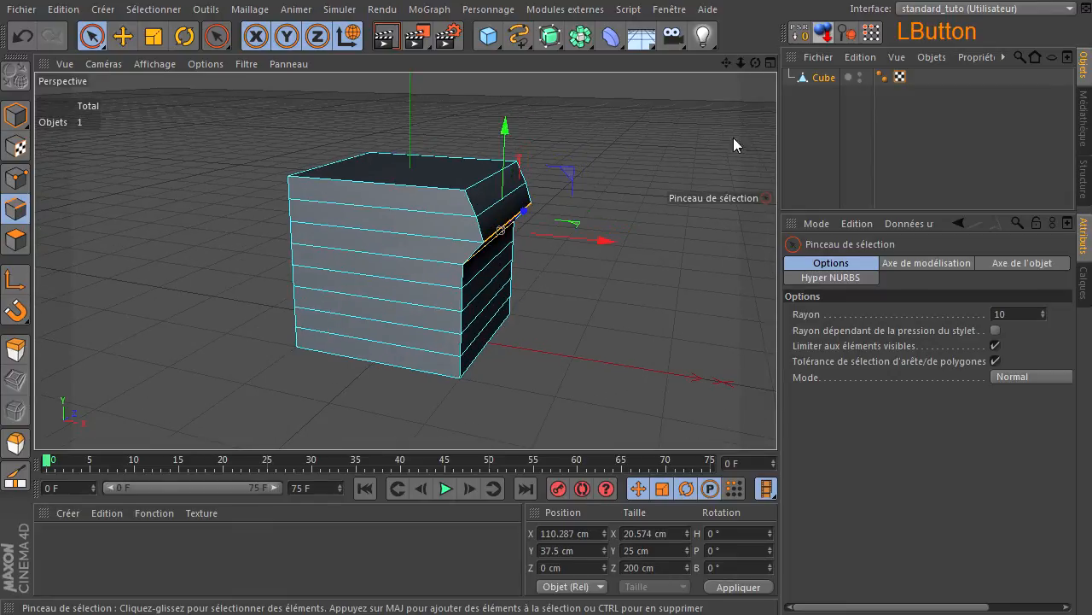
mouse_move(755, 63)
left_mouse_down()
mouse_move(778, 426)
mouse_move(753, 367)
left_mouse_up()
left_click(567, 205)
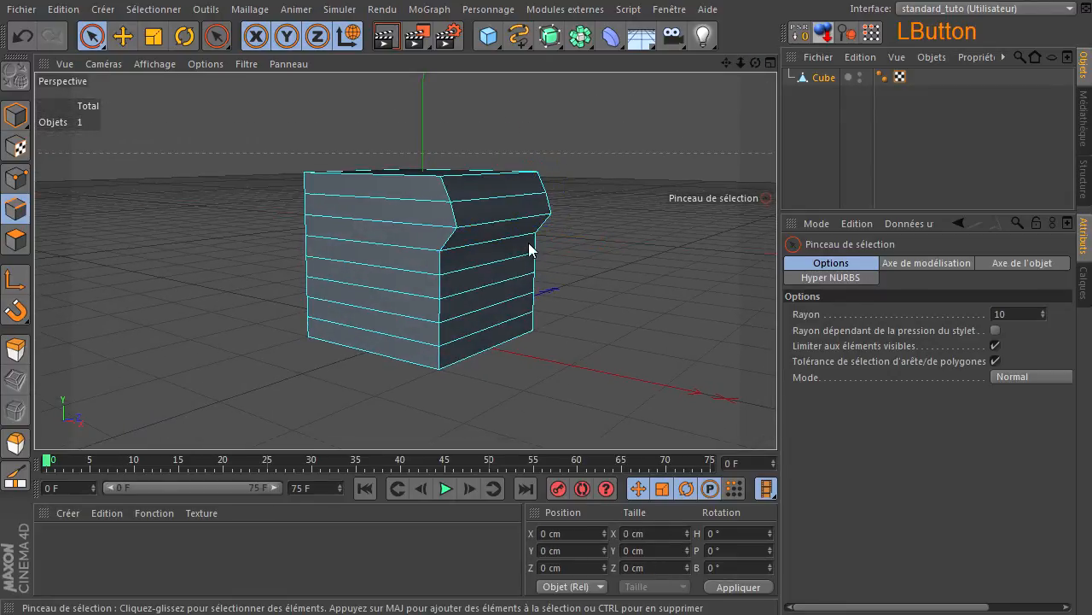
left_click(482, 243)
left_click_drag(586, 248, 595, 304)
left_click(507, 269)
left_click(523, 285)
left_click_drag(755, 63, 783, 48)
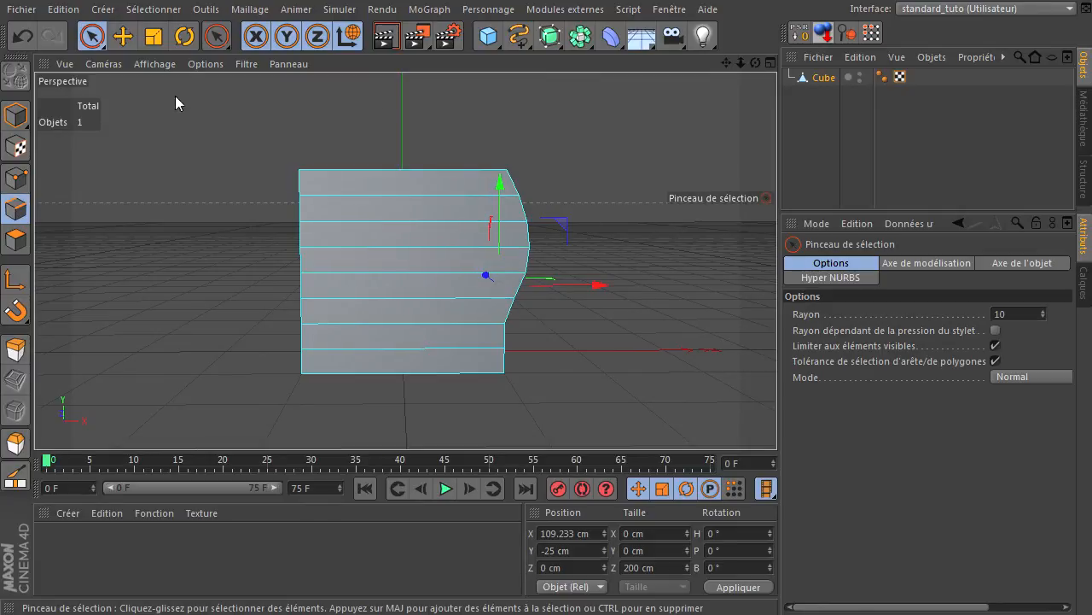
left_click(337, 37)
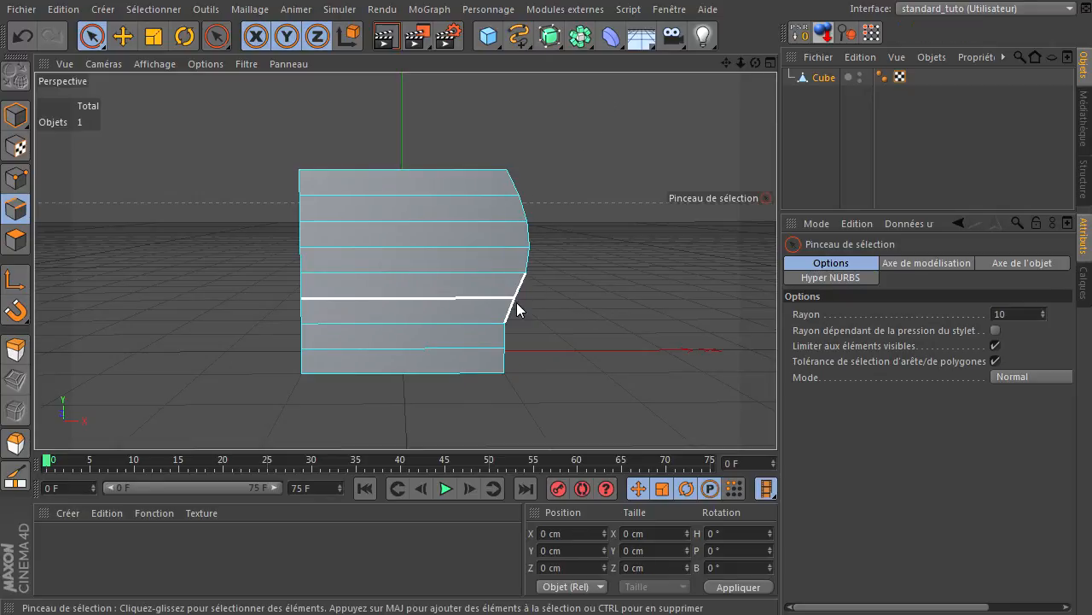
left_click_drag(756, 63, 723, 88)
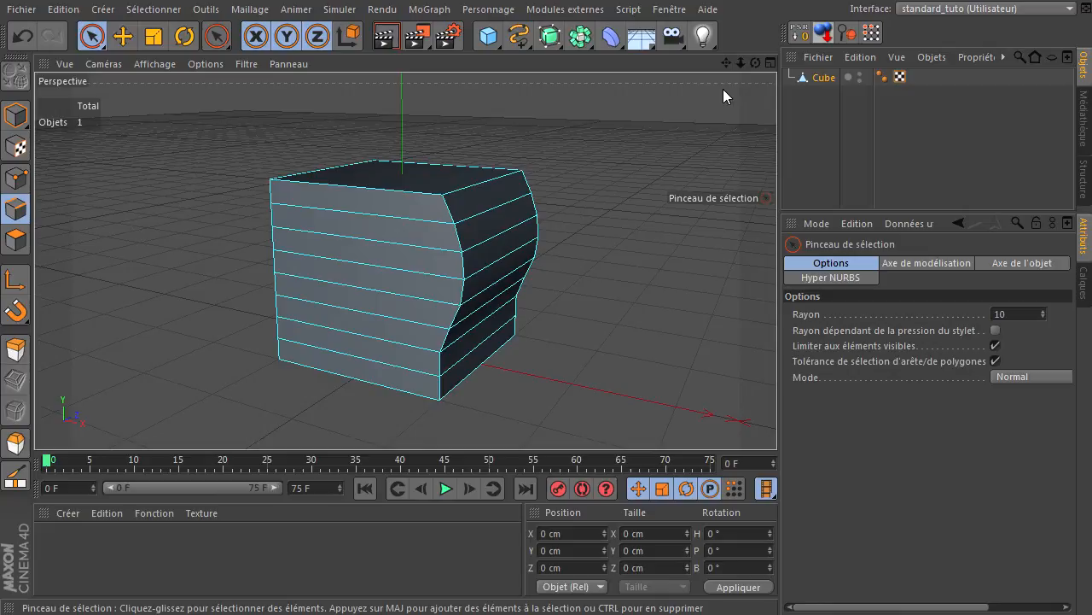
- Try smoothing the bulged cube under a Hyper NURBS object, delete the Hyper NURBS, and reselect the cube
left_click_drag(550, 35, 598, 61)
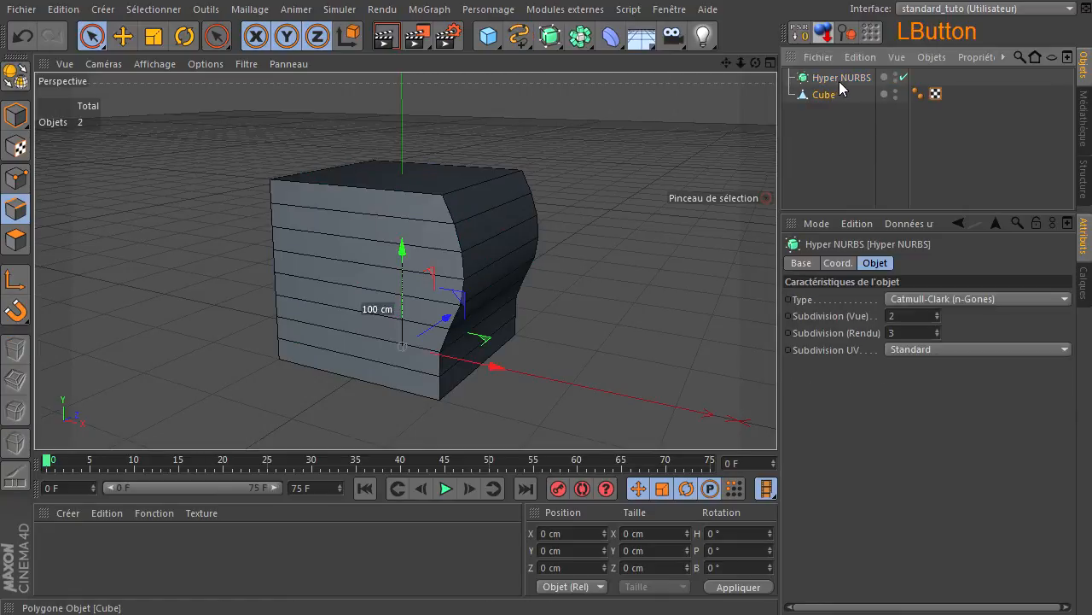
left_click(833, 94)
left_click(833, 165)
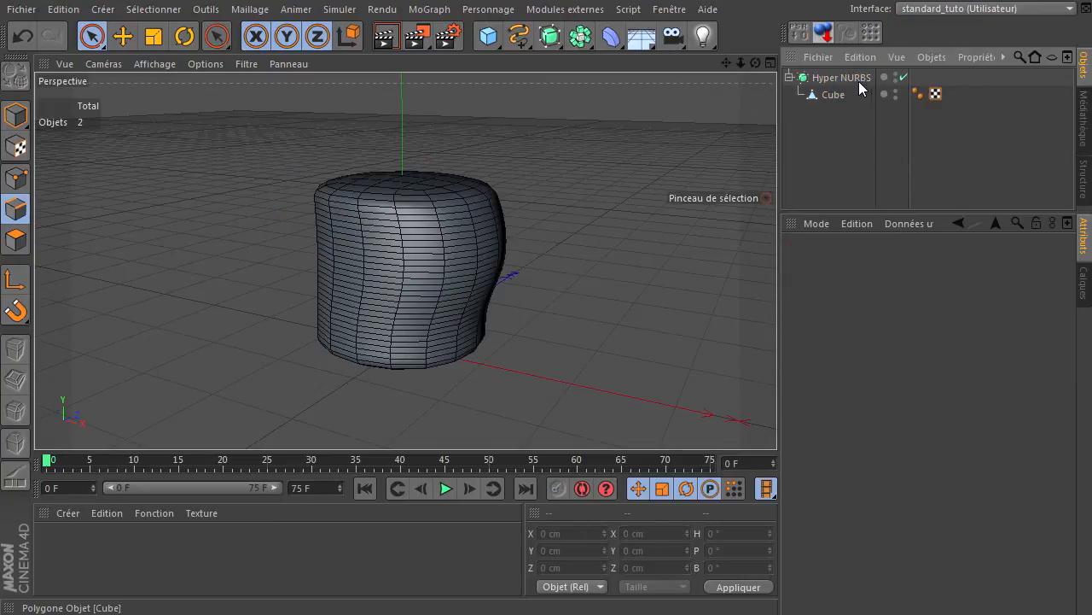
left_click_drag(828, 96, 822, 106)
left_click(844, 81)
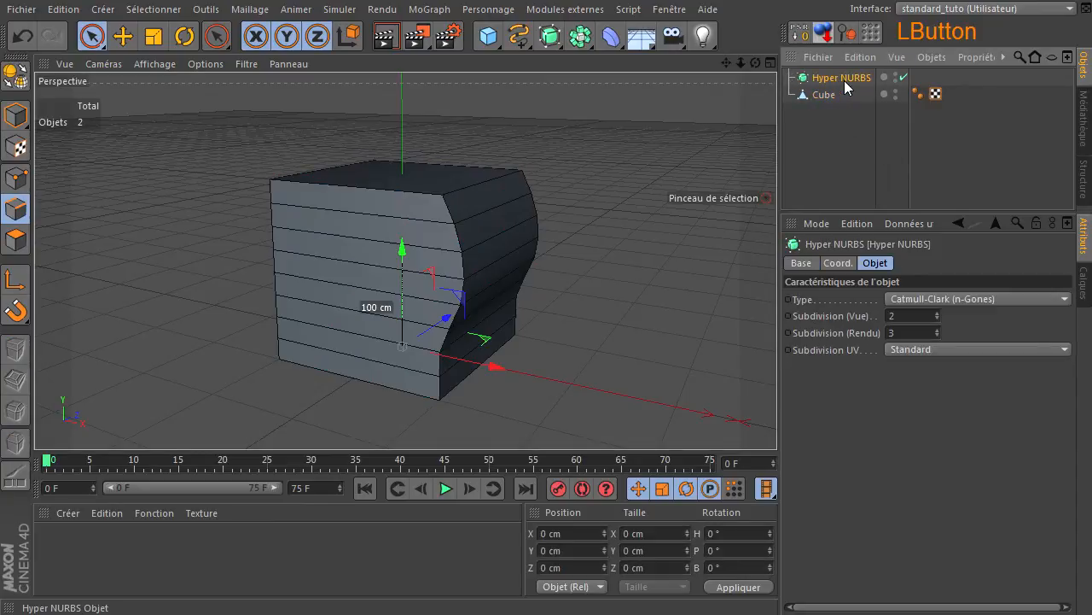
key("Delete")
left_click(636, 236)
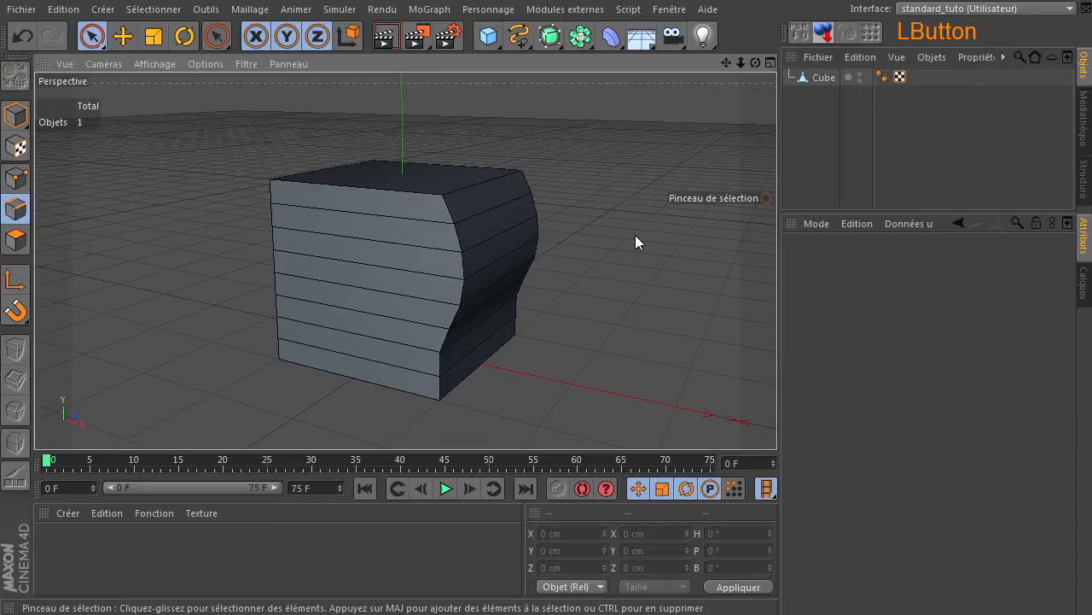
left_click(824, 79)
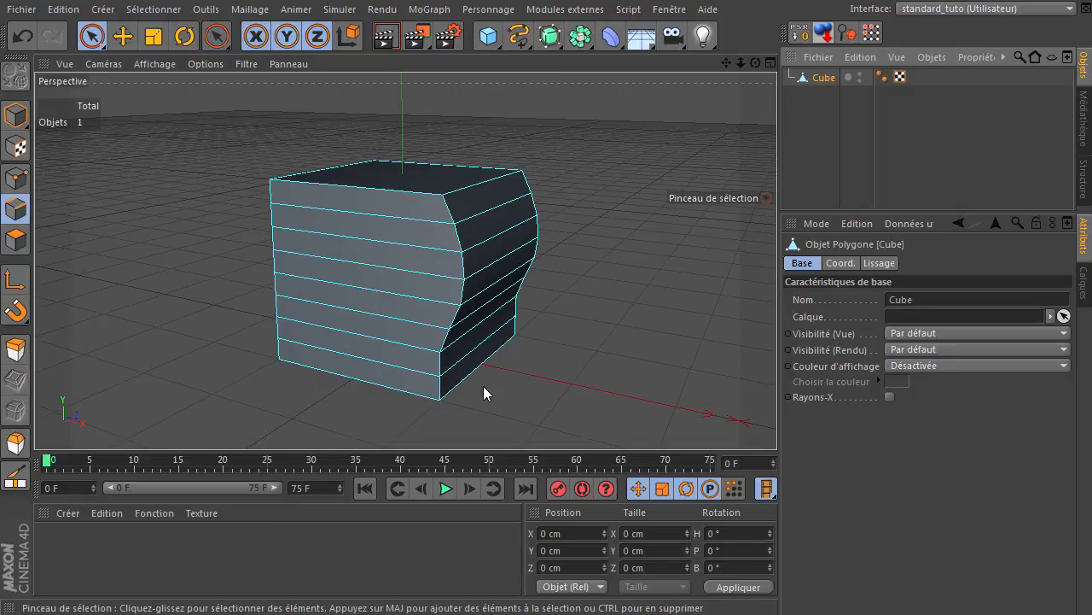
- Switch to world axes and move the two highest intermediate edges of the cube's -Z side outward, the second to Z about -115 cm
left_click(308, 219)
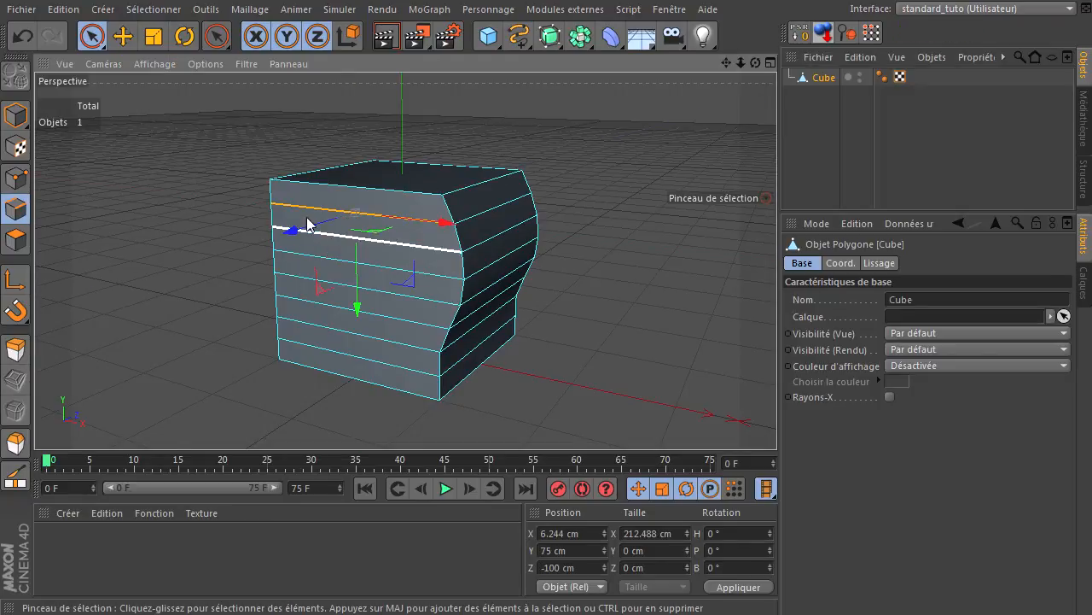
left_click(351, 39)
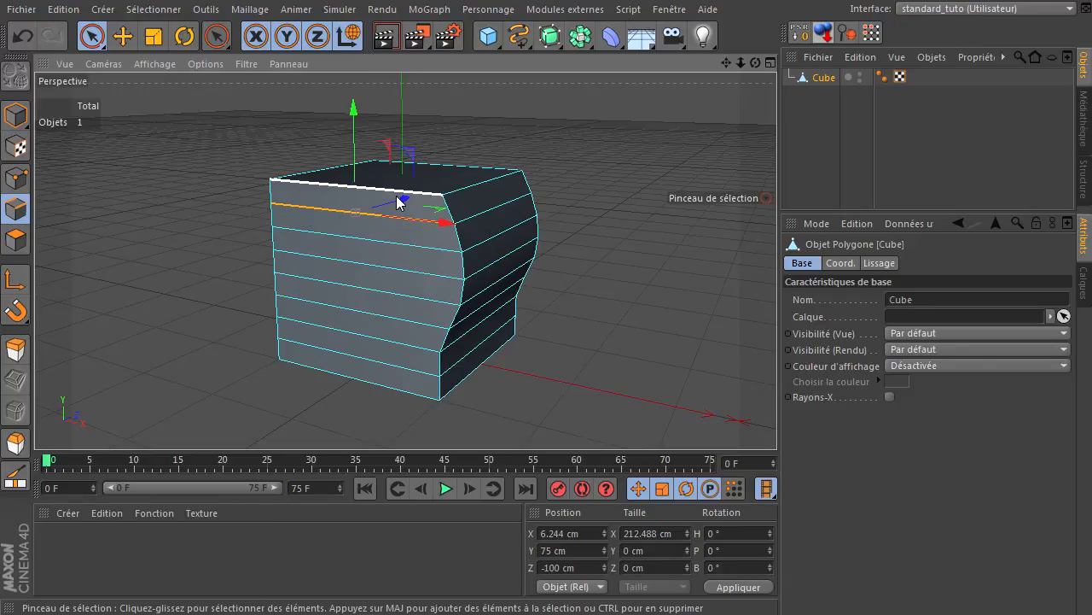
left_click_drag(397, 200, 405, 226)
left_click(397, 239)
left_click(415, 239)
left_click_drag(755, 63, 772, 416)
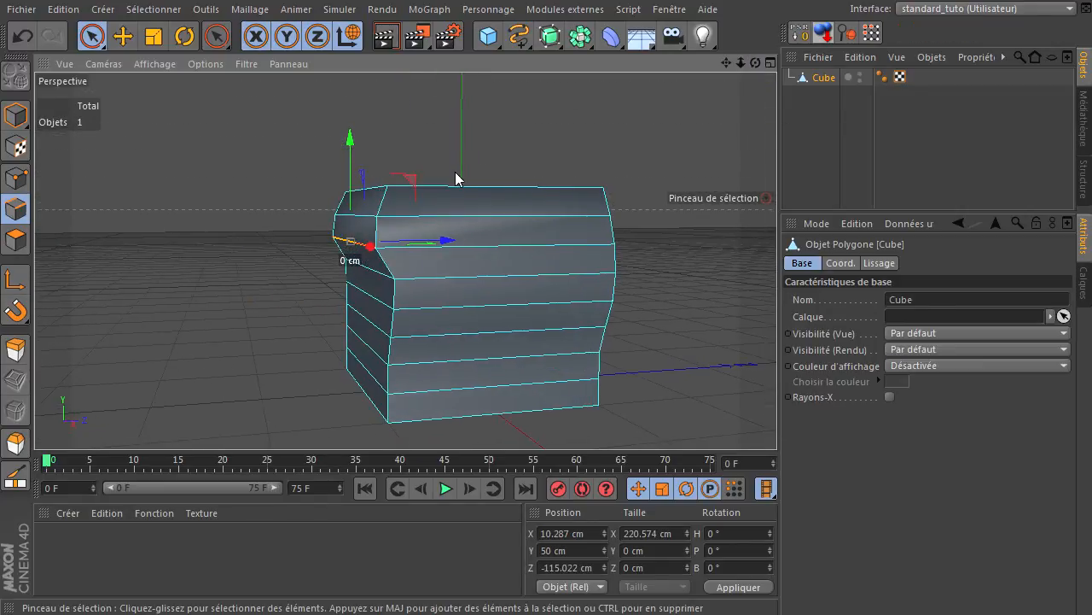
- Move the next two edges down the cube's -Z side outward, the lower one to Z about -110 cm, and clear the selection
left_click(375, 273)
left_click_drag(440, 264, 422, 294)
left_click(375, 298)
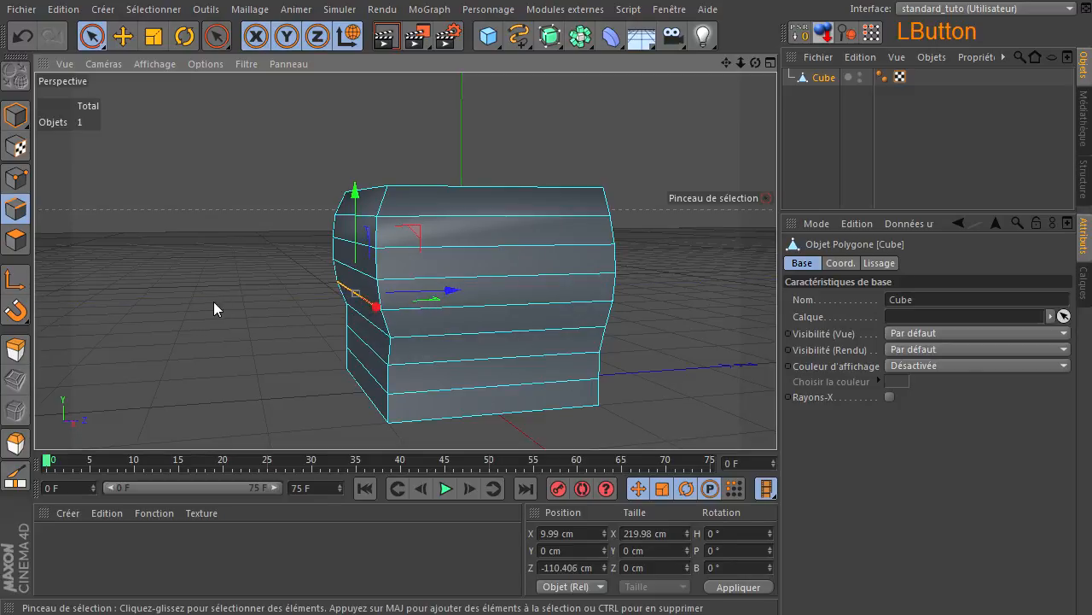
left_click(215, 303)
- Refine the curve of the -Z bulge by moving its upper edges further outward, with the fourth intermediate edge at Z about -112 cm
left_click_drag(757, 64, 780, 426)
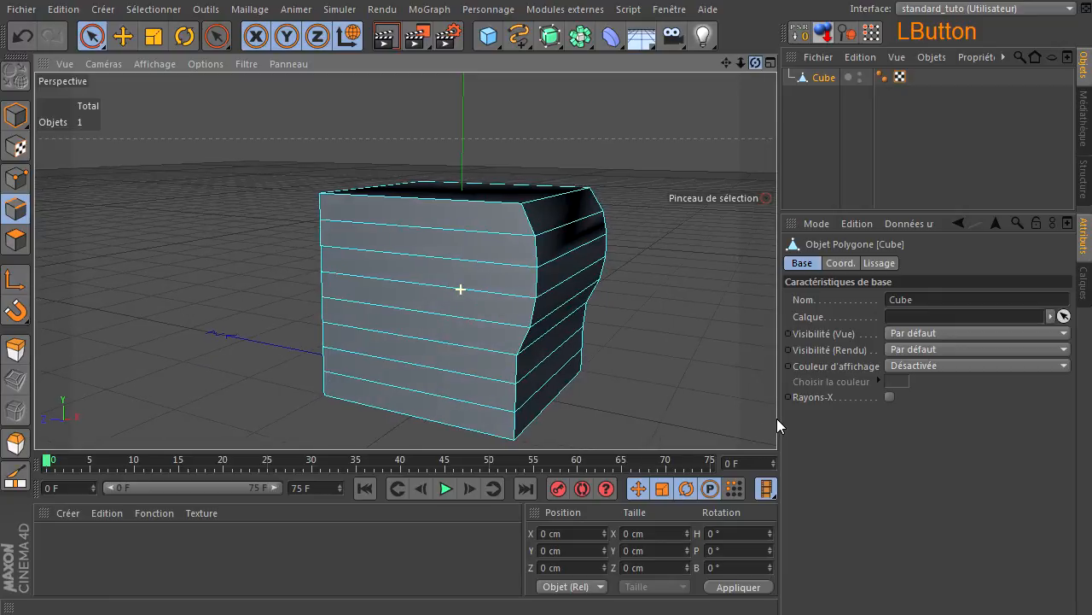
left_click(559, 232)
left_click_drag(514, 217, 516, 299)
left_click(557, 263)
left_click(556, 289)
left_click(547, 312)
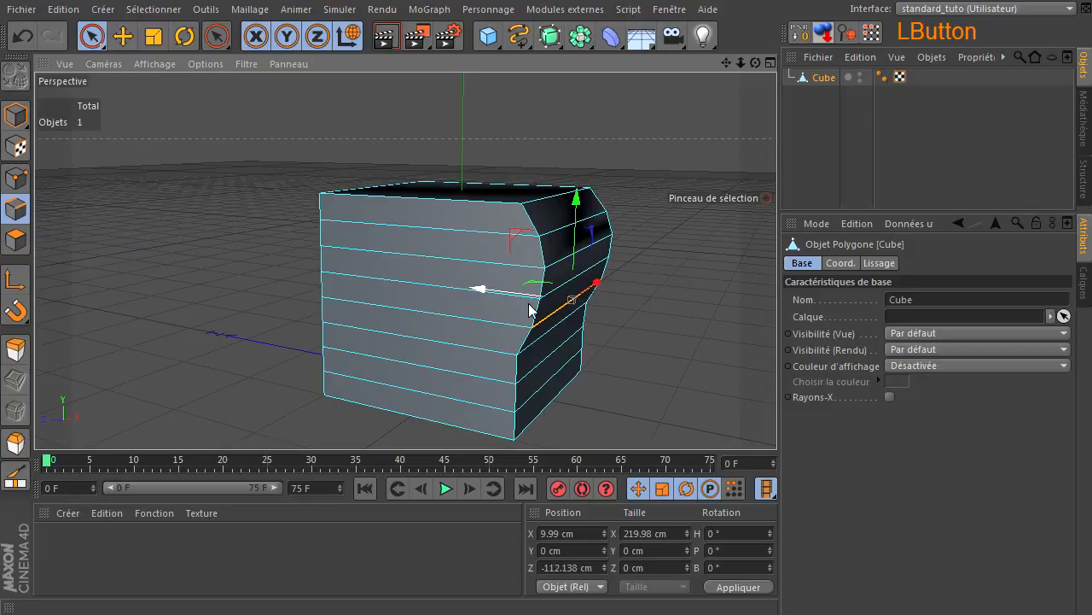
left_click(619, 343)
- Move the fifth intermediate edge of the -Z side outward to round off the bottom of the bulge, and clear the selection
left_click(556, 326)
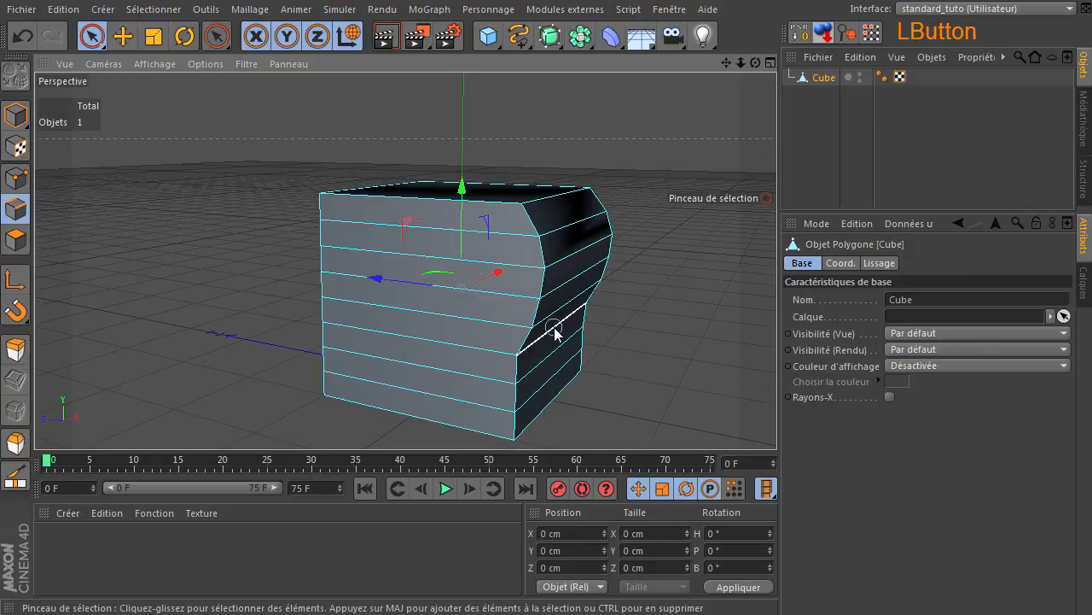
left_click_drag(755, 65, 777, 420)
left_click_drag(481, 319, 507, 268)
left_click(505, 304)
left_click(543, 285)
left_click(658, 336)
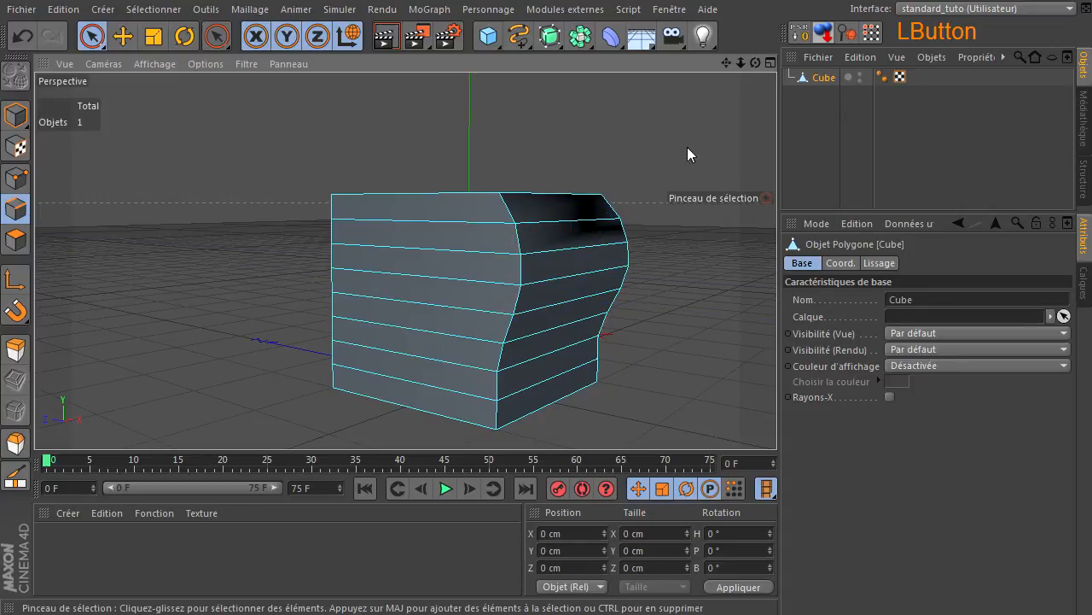
- Set the smoothing angle of the cube's Lissage property to 76° and restore object axes
left_click_drag(762, 63, 777, 429)
left_click(882, 76)
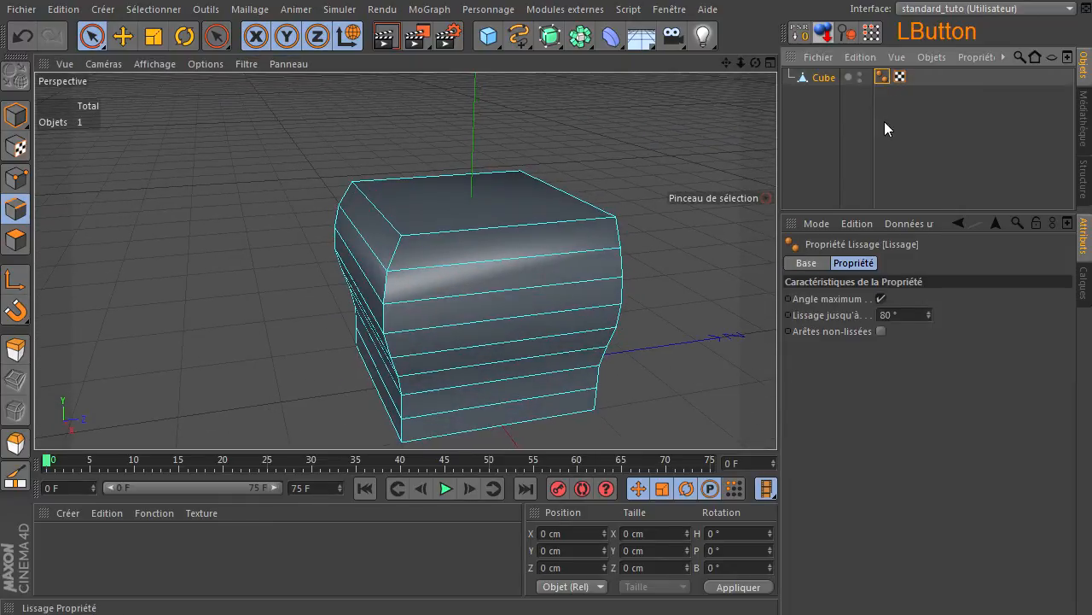
left_click(929, 318)
left_click(929, 317)
left_click(929, 317)
left_click(928, 318)
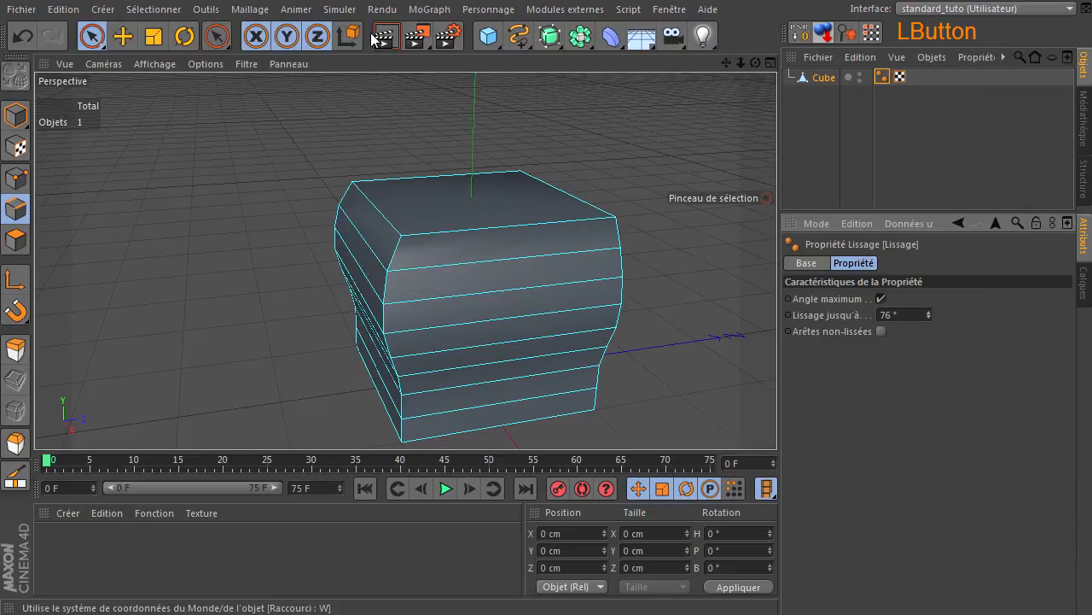
- Examine the shading of the bulged cube from several viewing angles
left_click_drag(741, 64, 777, 418)
left_click_drag(778, 419, 776, 418, "alt")
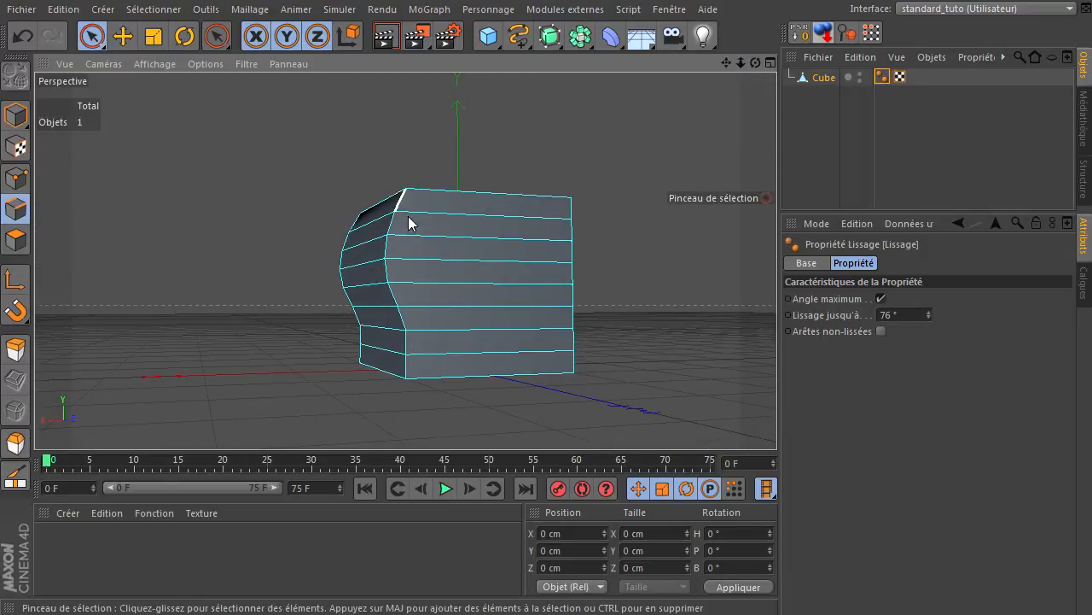
left_click_drag(755, 62, 776, 418)
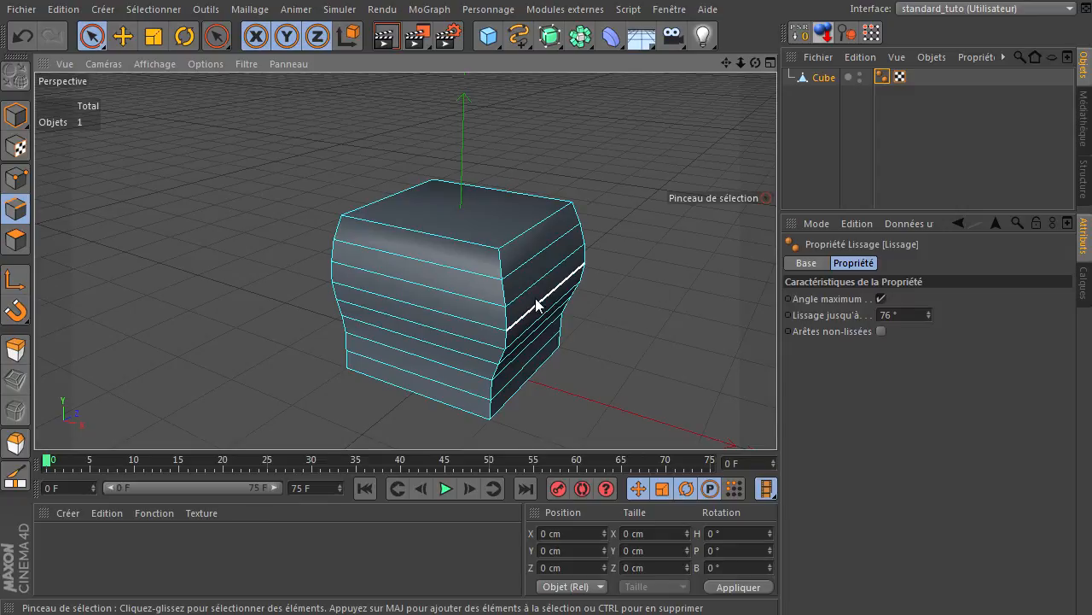
left_click_drag(757, 65, 777, 418)
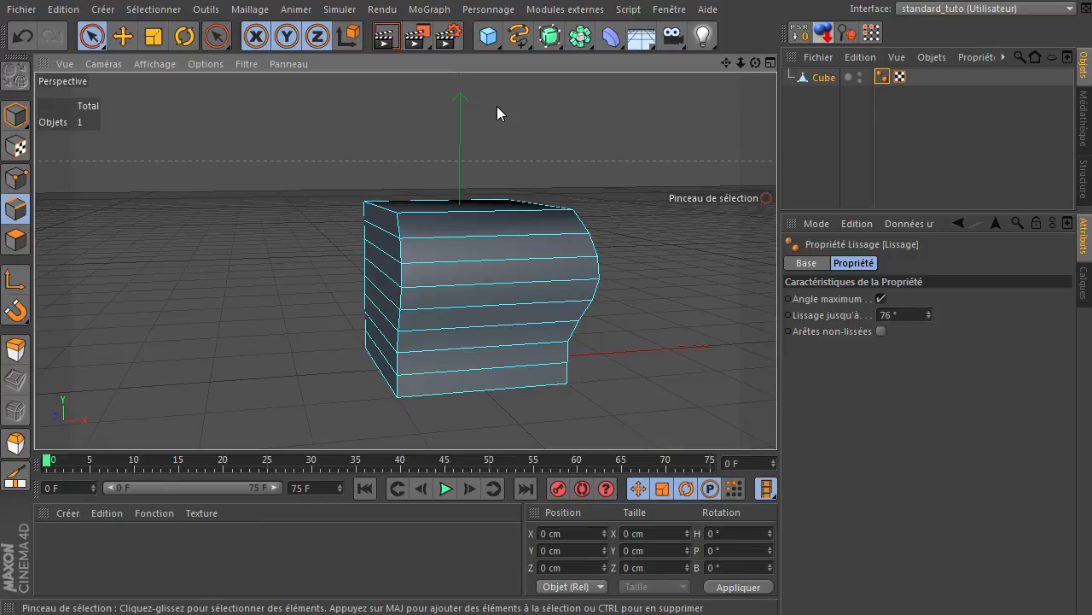
mouse_move(755, 62)
left_mouse_down()
mouse_move(777, 424)
mouse_move(593, 111)
left_mouse_up()
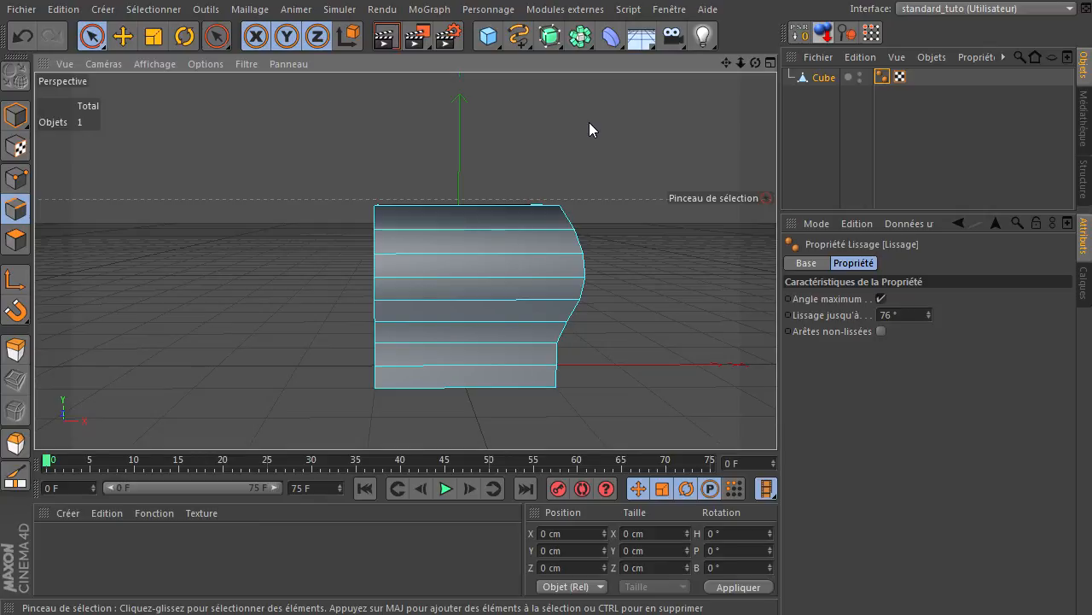
left_click_drag(755, 62, 776, 418)
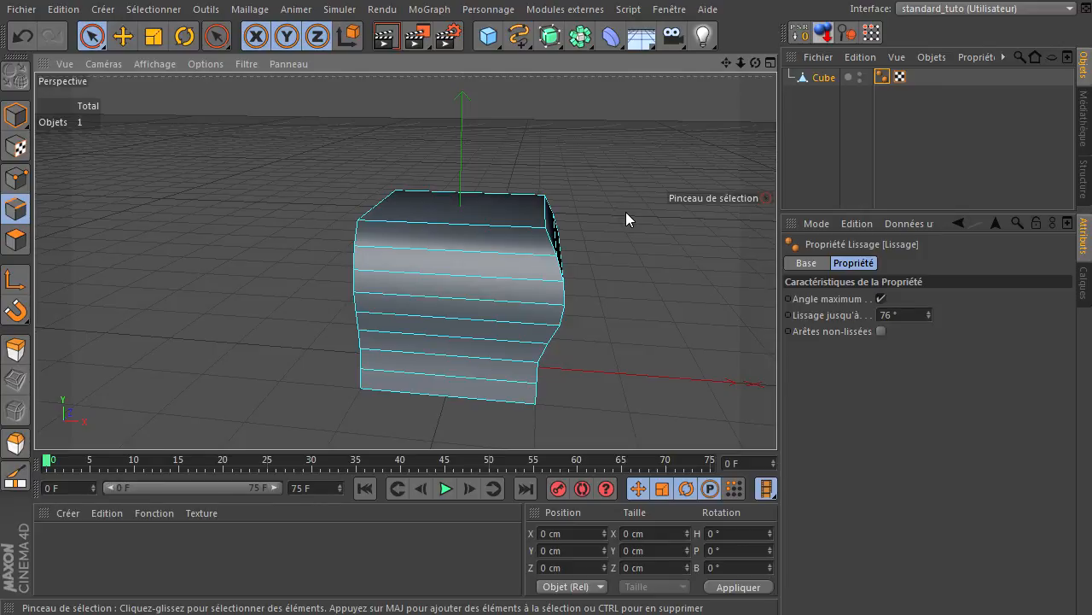
left_click(603, 36)
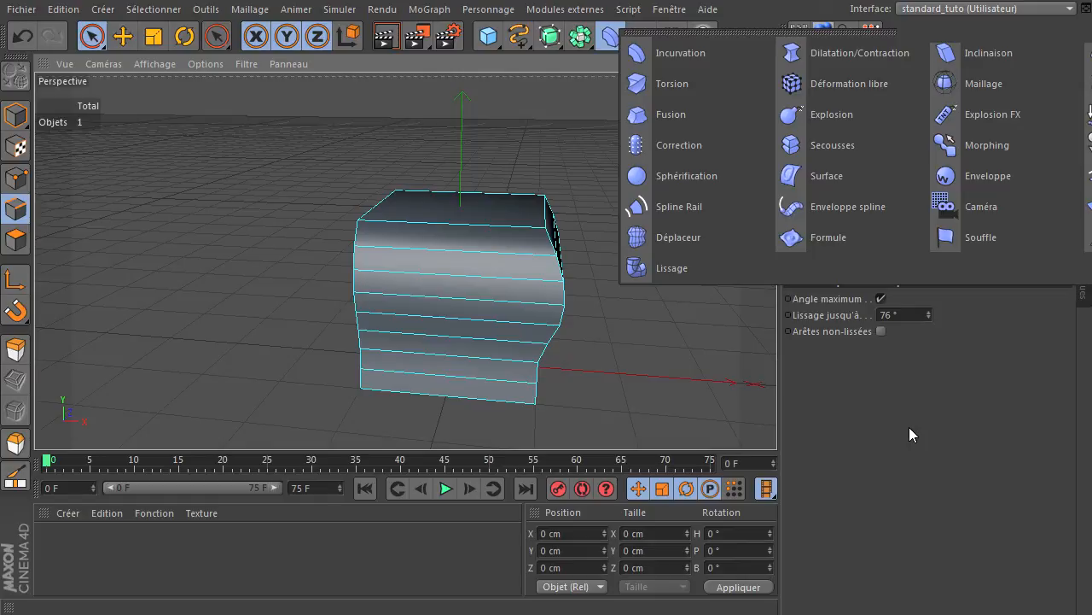
left_click(625, 350)
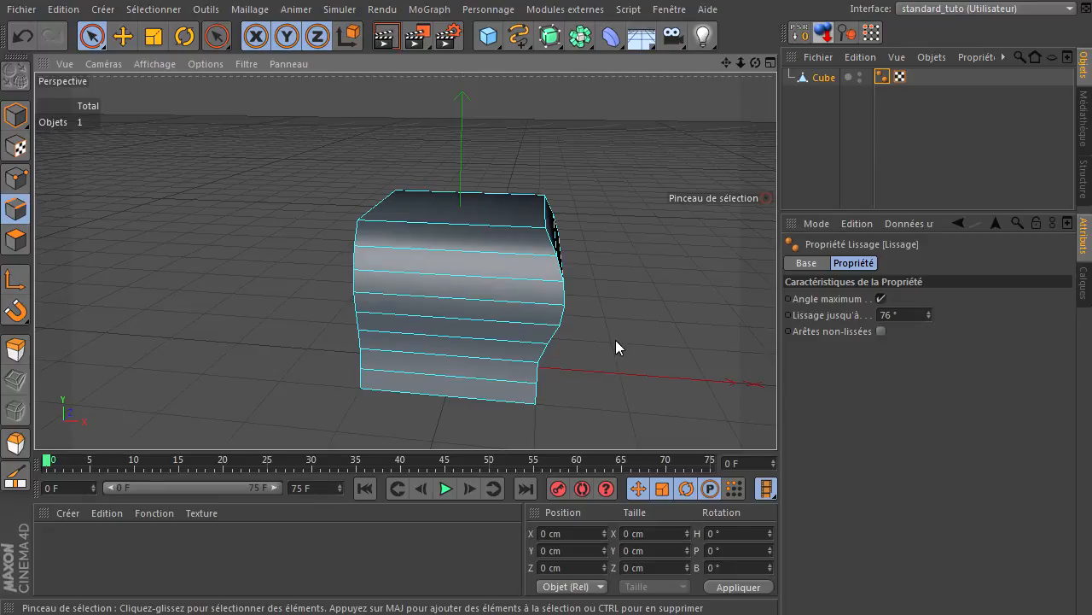
- Switch to point mode, select a corner point on the cube's bulge, and clear the selection
left_click(16, 178)
left_click(556, 255)
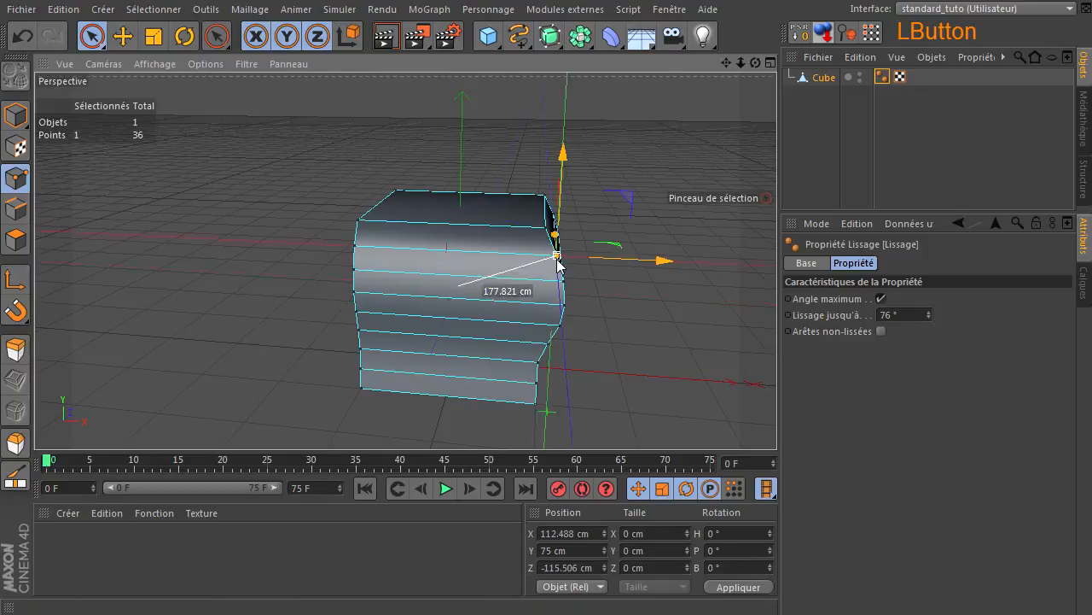
left_click(646, 331)
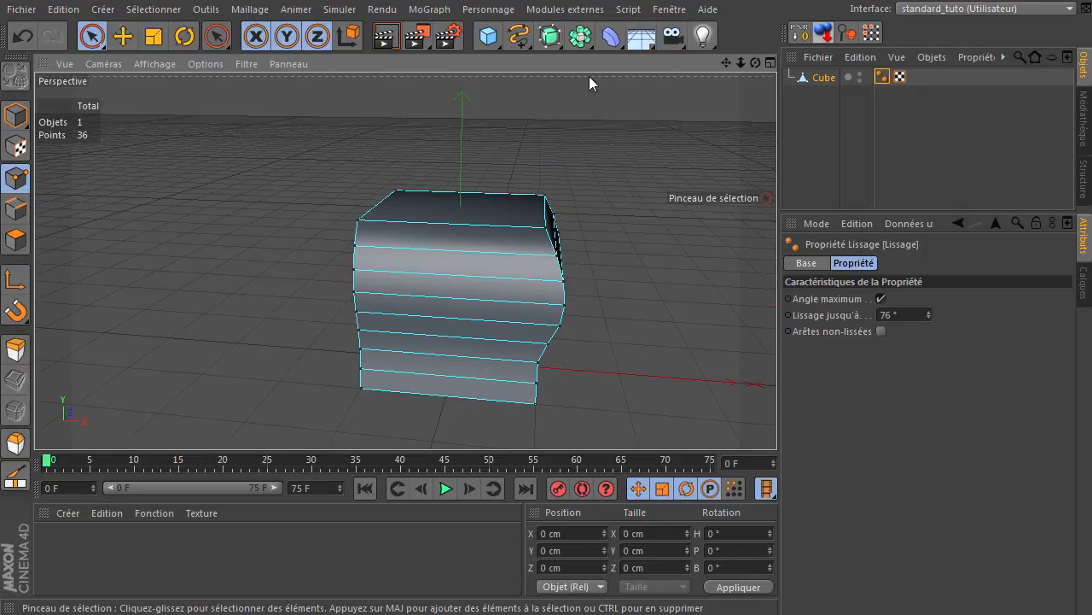
left_click(553, 37)
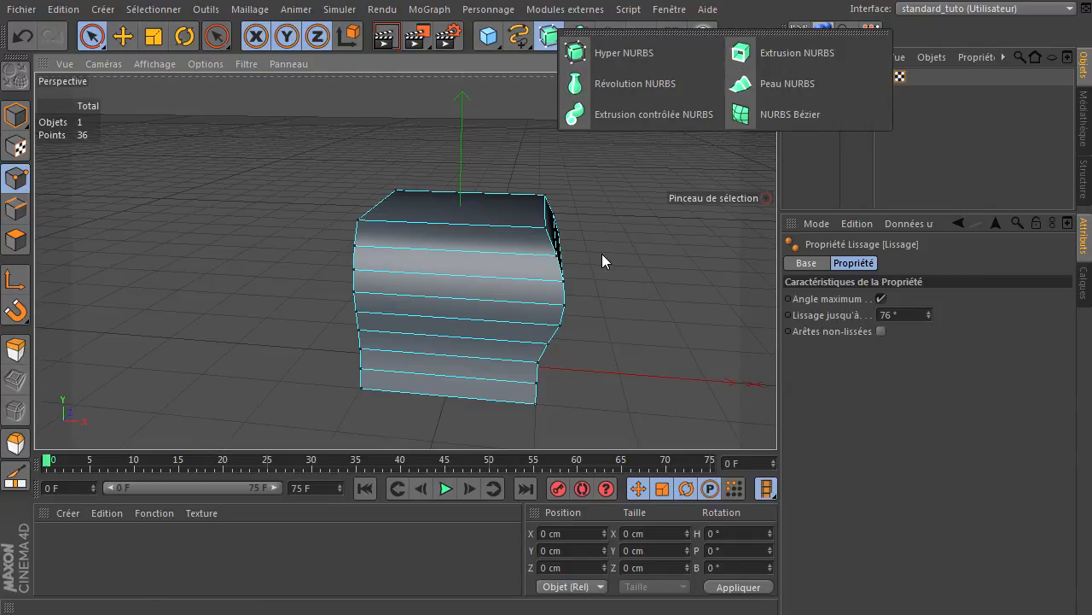
left_click(670, 267)
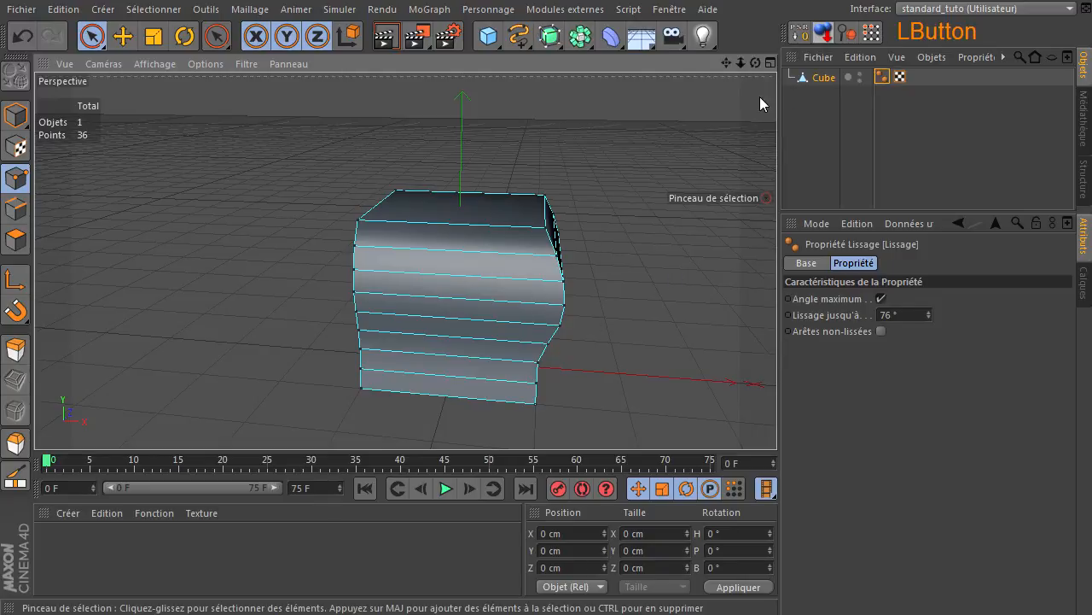
left_click_drag(754, 63, 777, 418)
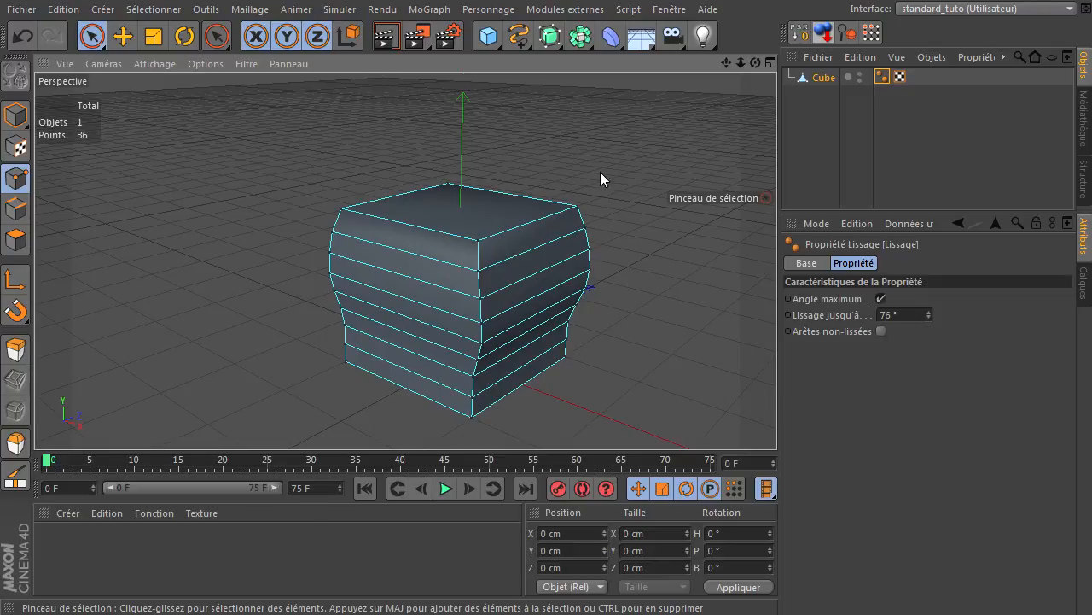
left_click_drag(551, 36, 764, 75)
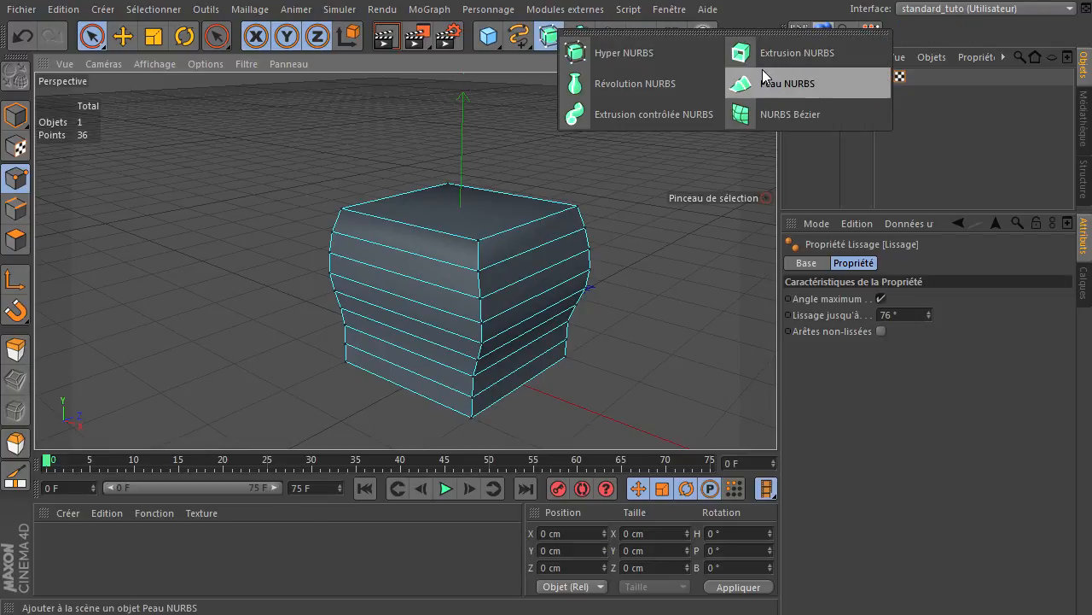
left_click(859, 456)
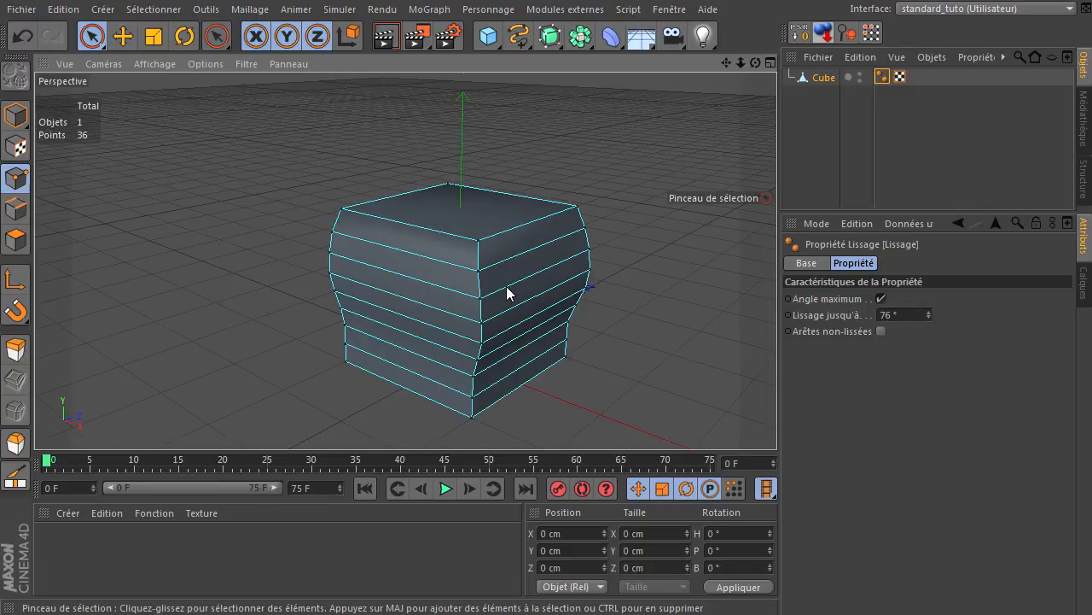
left_click_drag(755, 63, 777, 418)
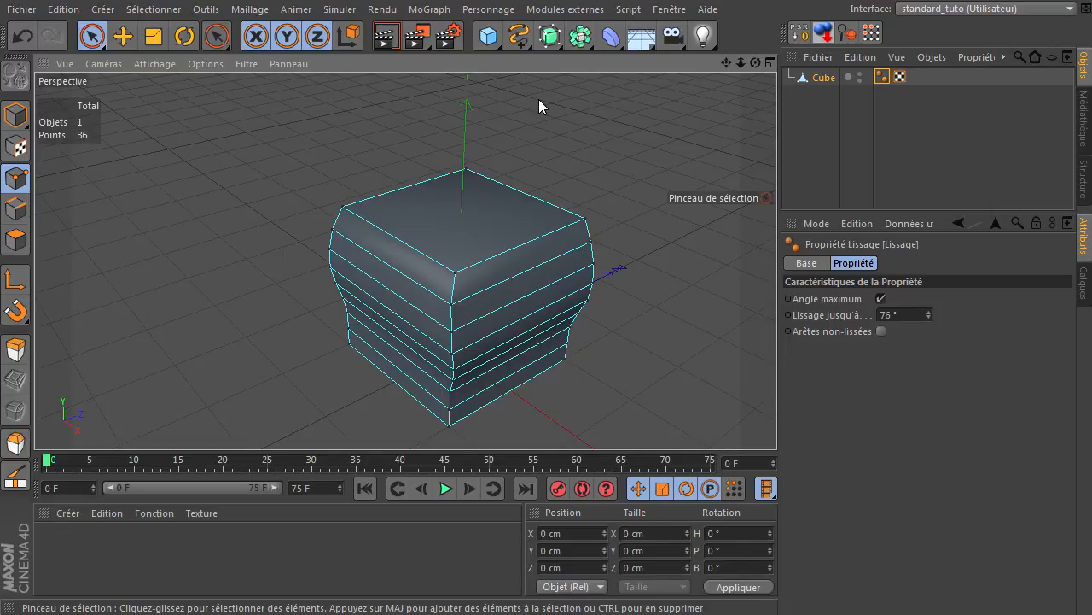
left_click_drag(489, 36, 763, 240)
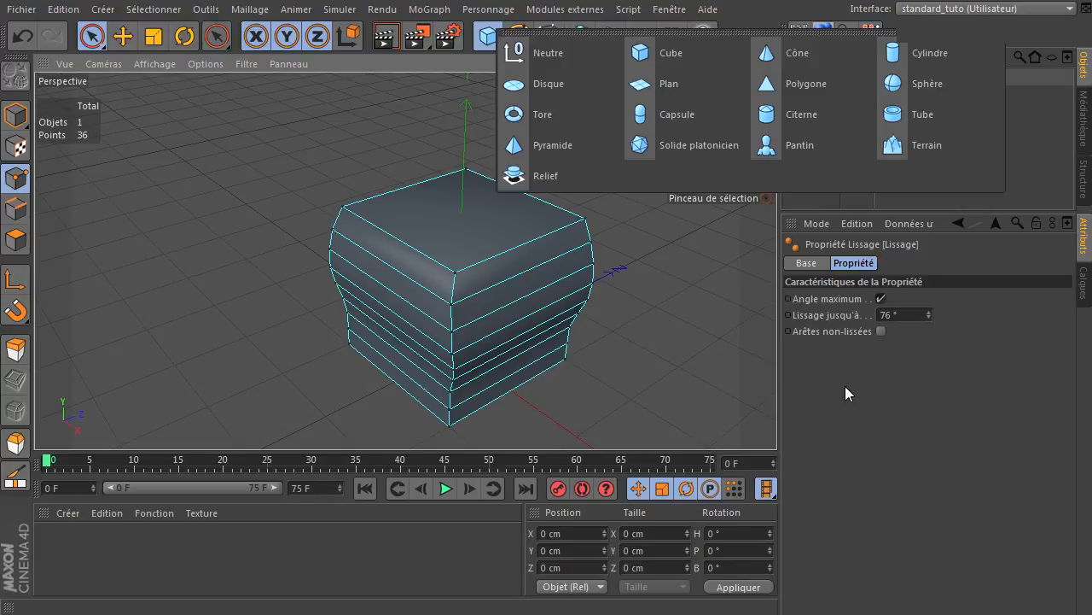
left_click_drag(731, 208, 893, 381)
left_click_drag(854, 334, 721, 219)
left_click_drag(526, 49, 721, 159)
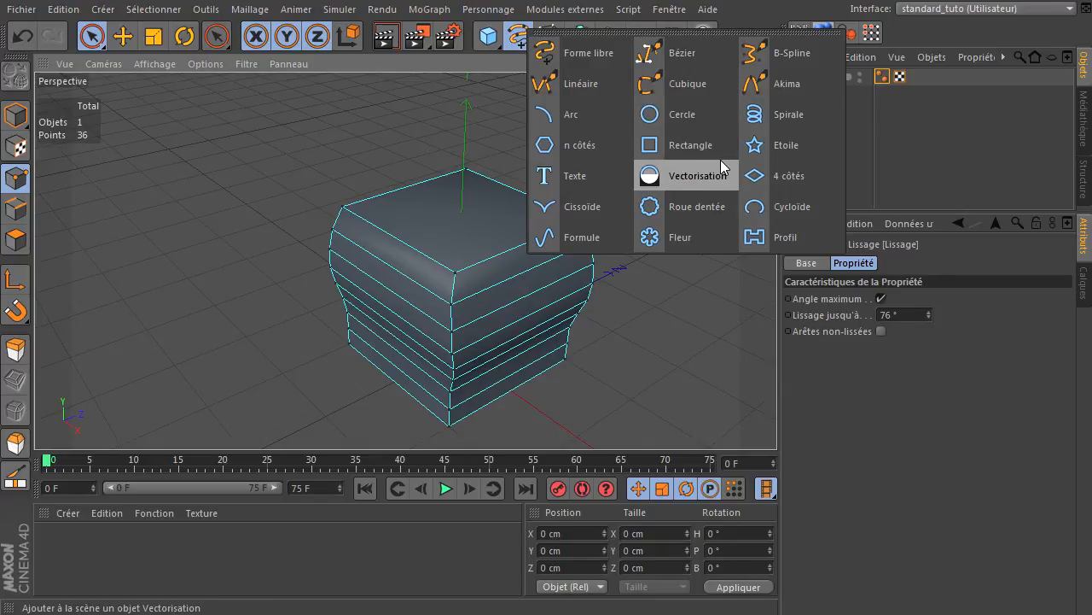
left_click(742, 17)
left_click(553, 38)
left_click_drag(553, 38, 805, 83)
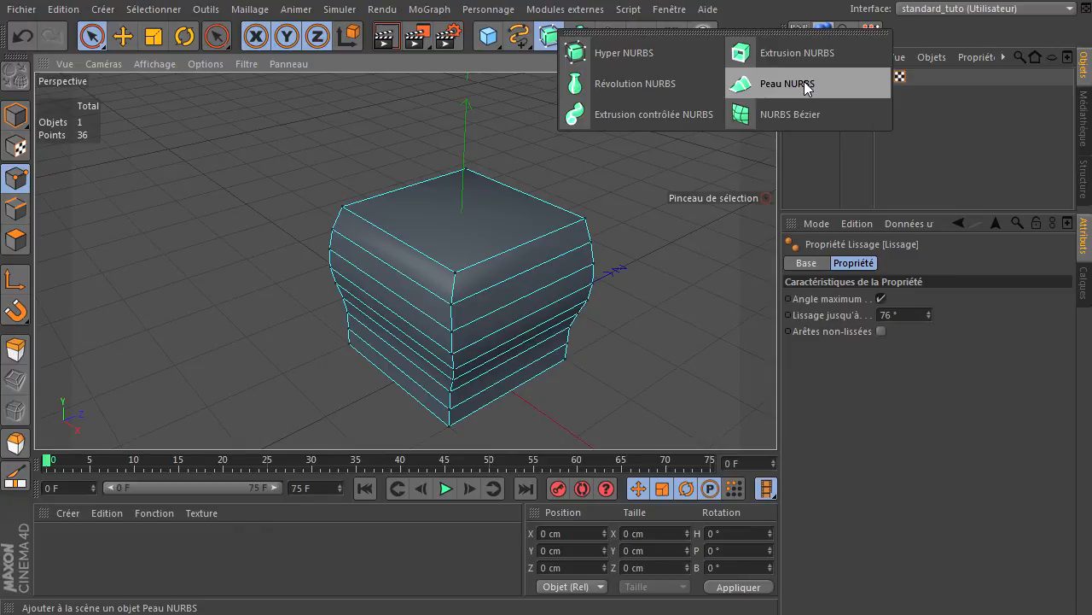
left_click_drag(805, 84, 591, 96)
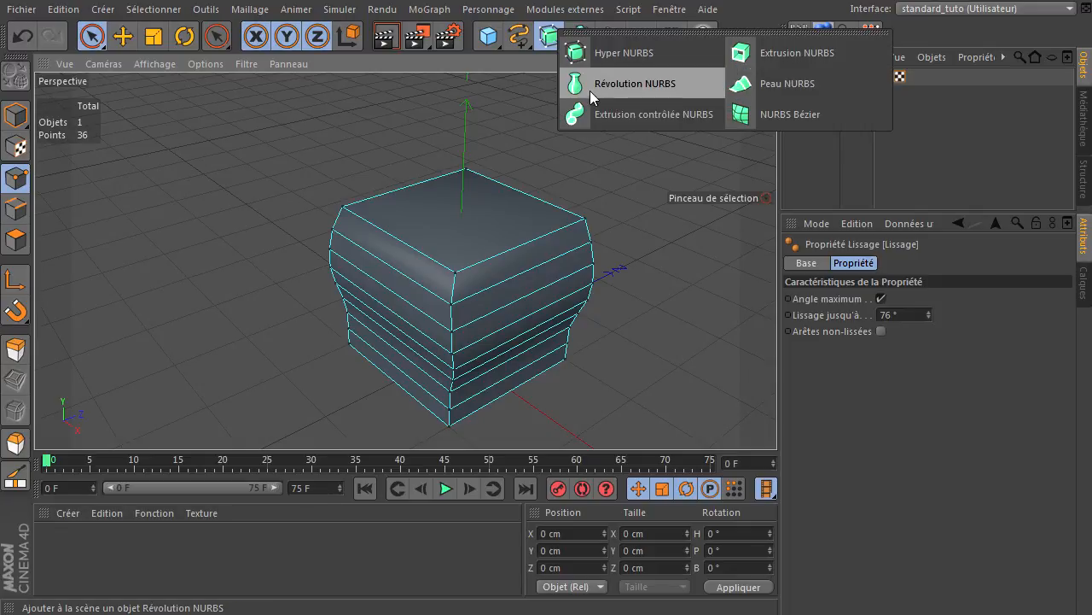
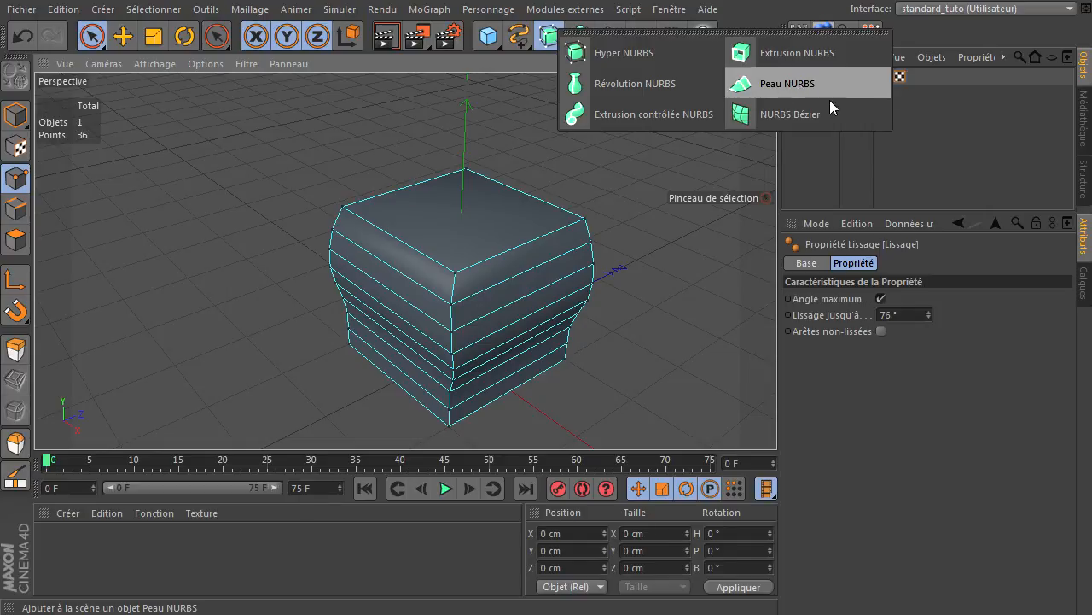
left_click(833, 402)
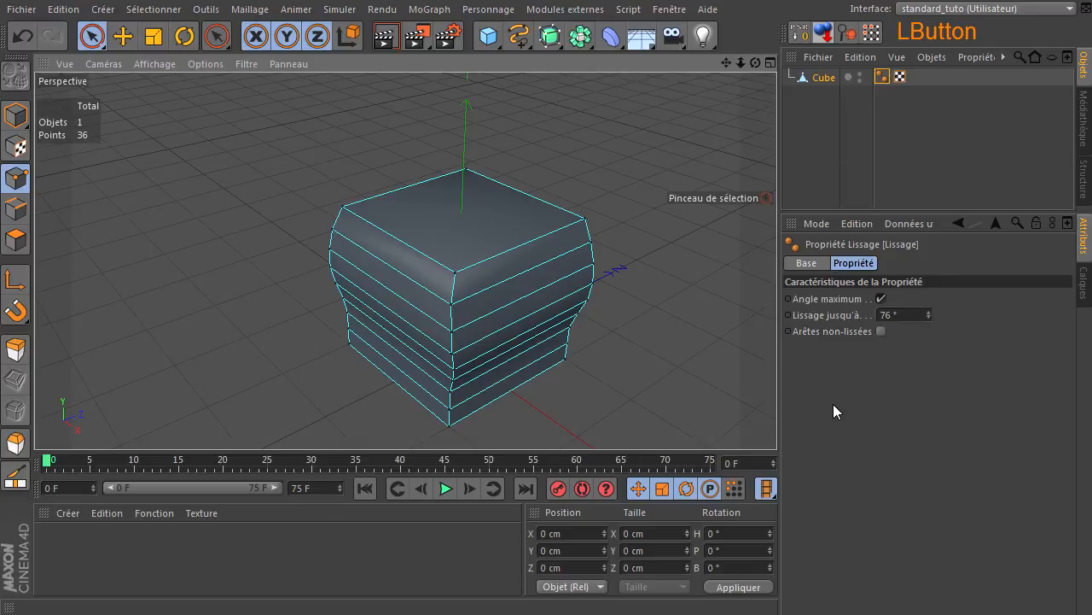
left_click(609, 38)
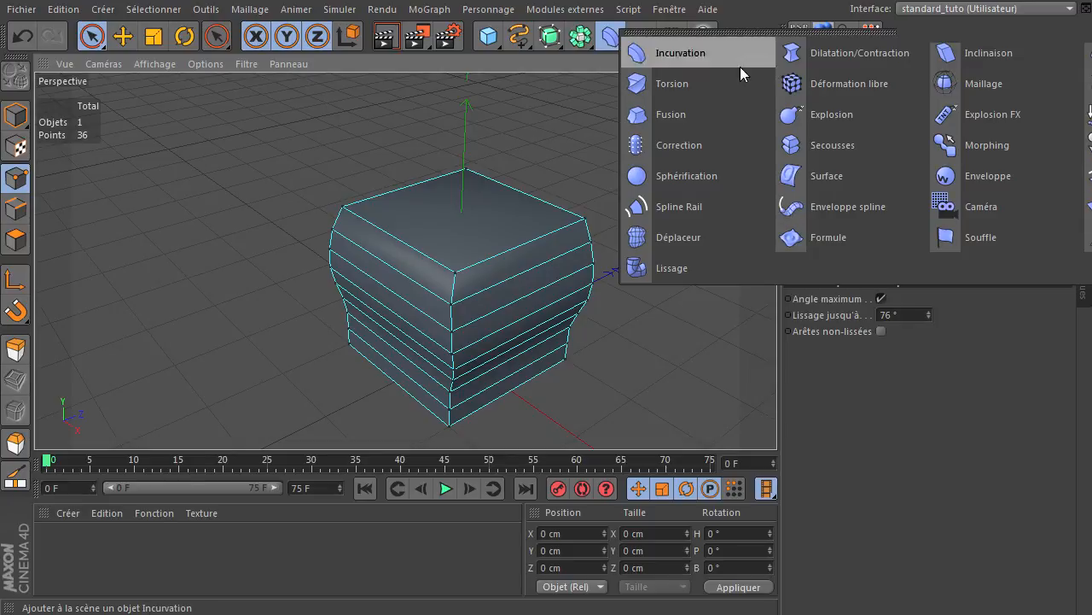
left_click(835, 399)
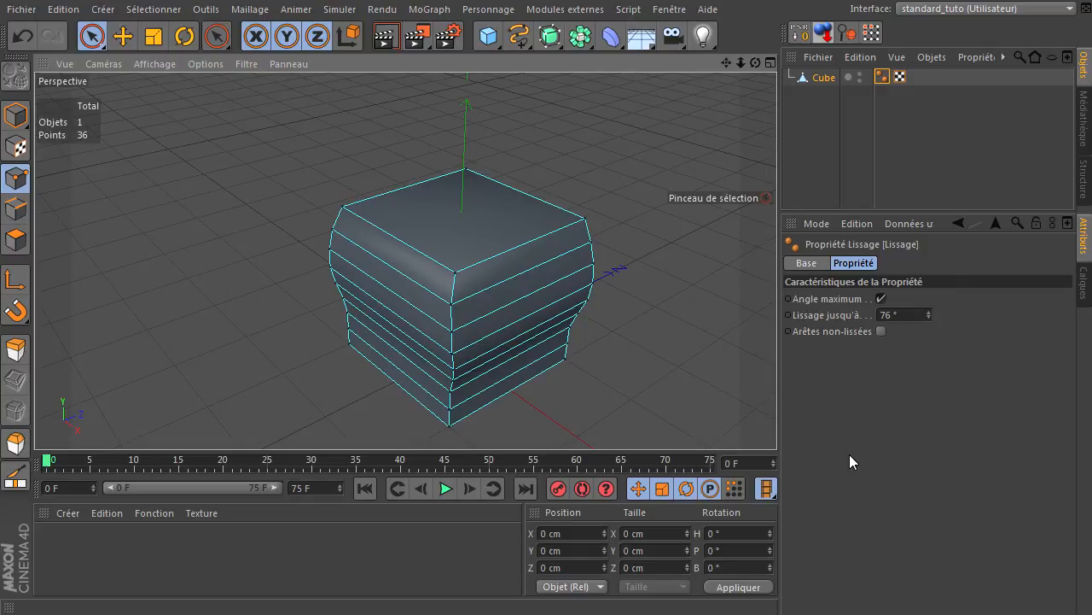
left_click_drag(755, 62, 776, 419)
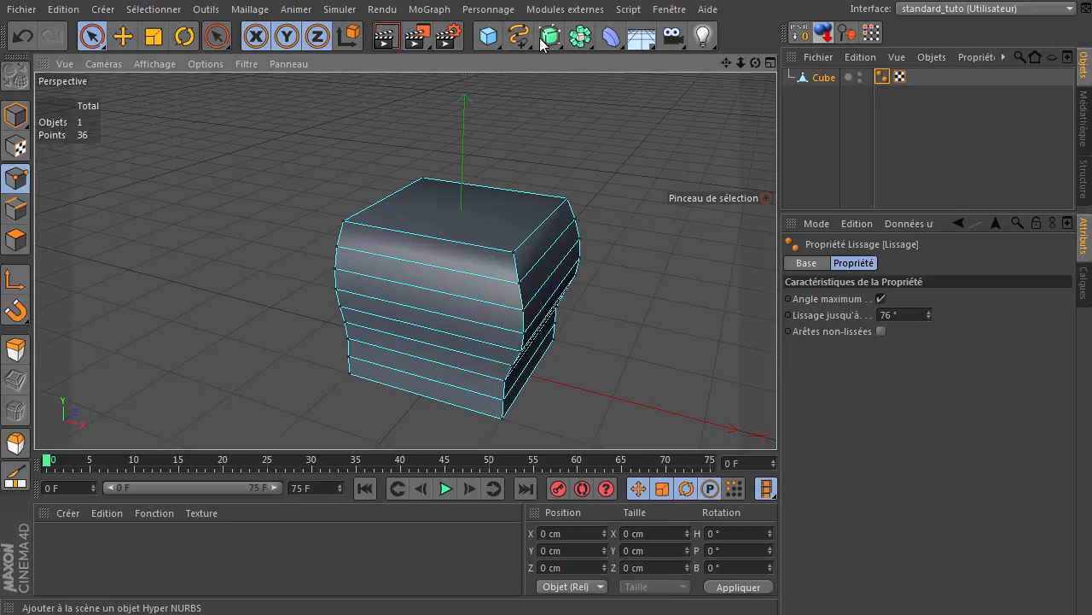
left_click_drag(548, 37, 549, 39)
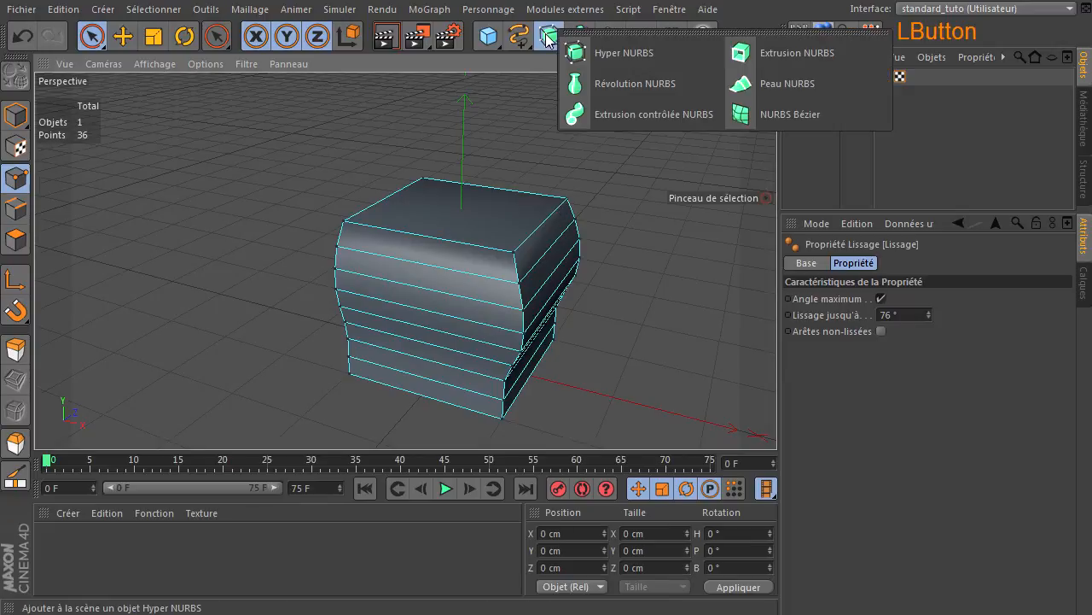
left_click(818, 159)
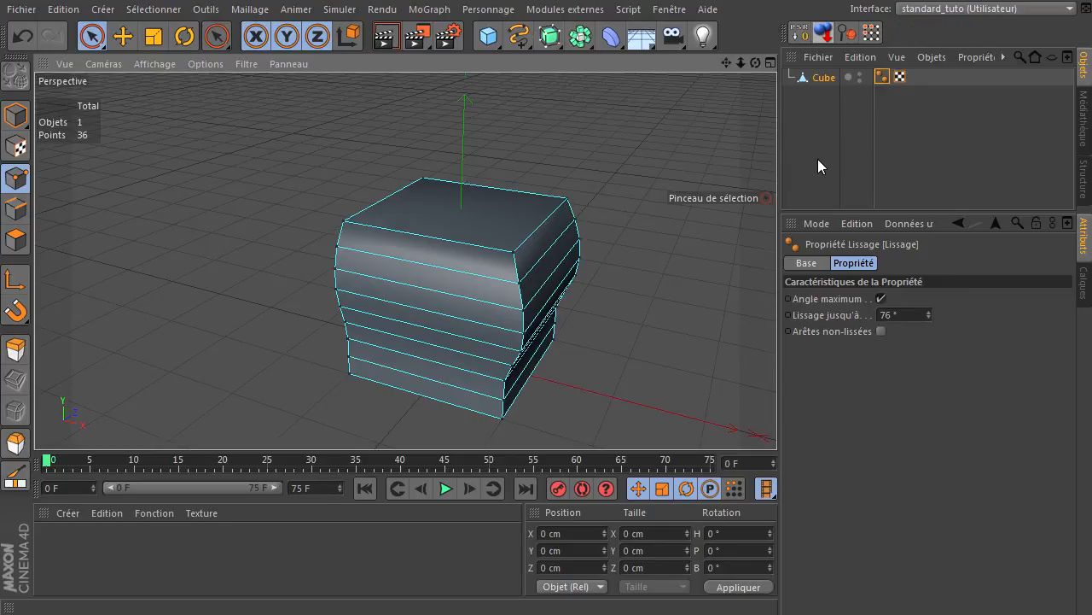